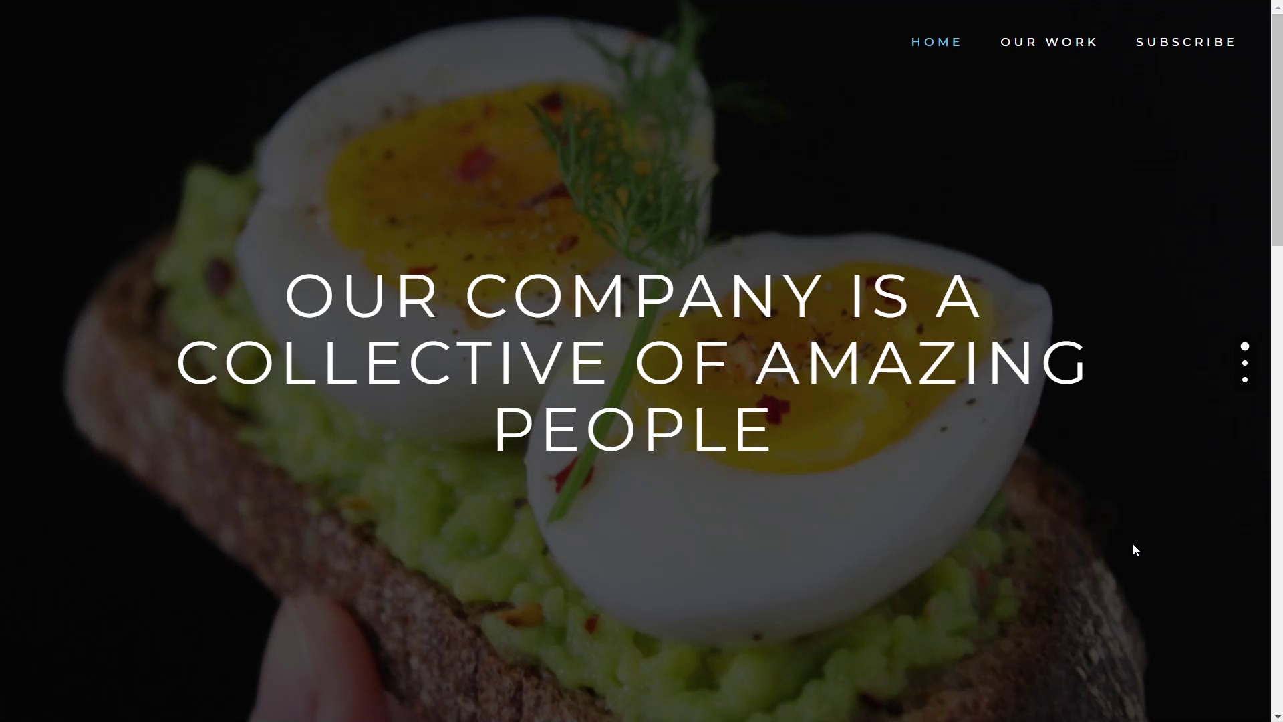
left_click(1065, 53)
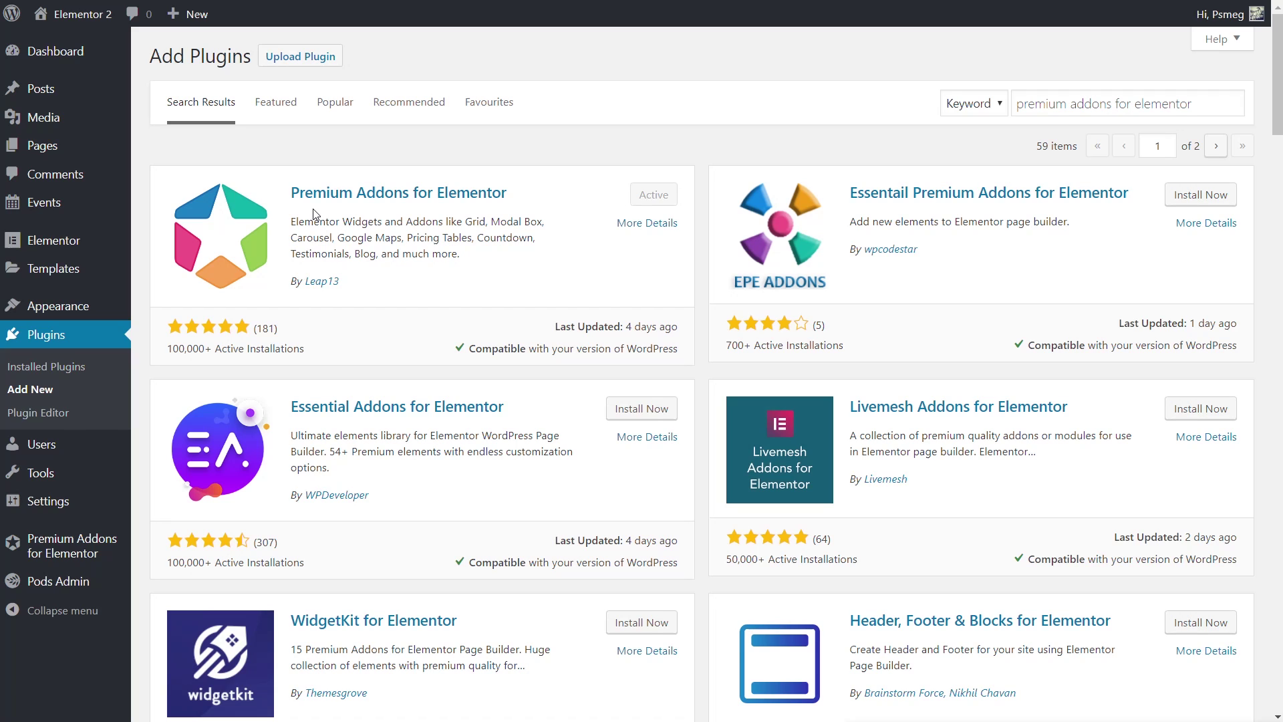
- Create a new saved template of type Page named "Page 4"
mouse_move(73, 269)
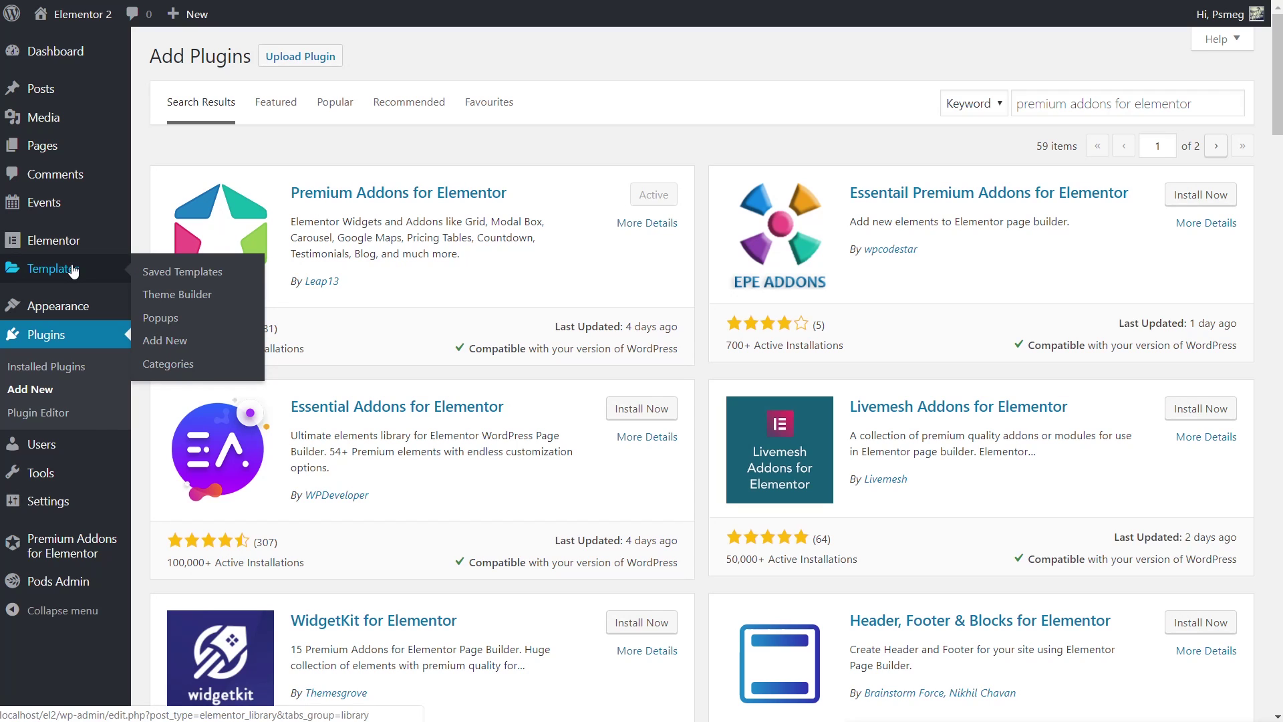
left_click(176, 273)
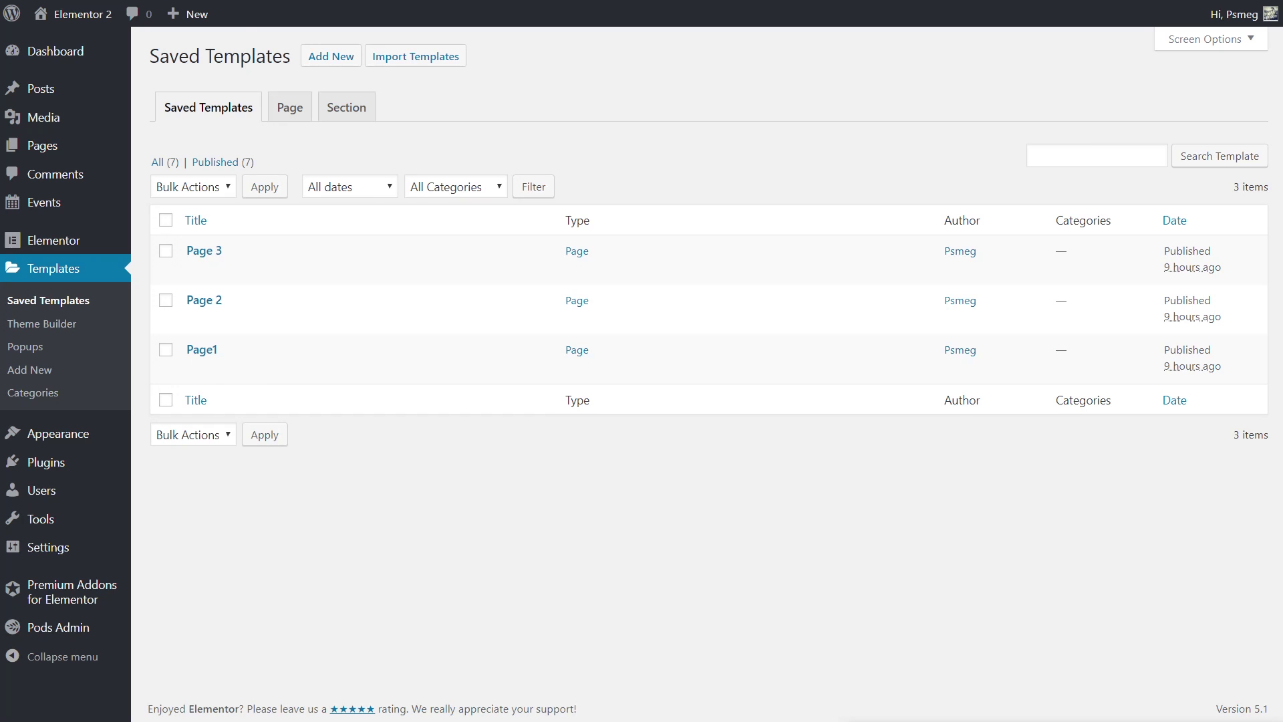
left_click(315, 61)
left_click(730, 341)
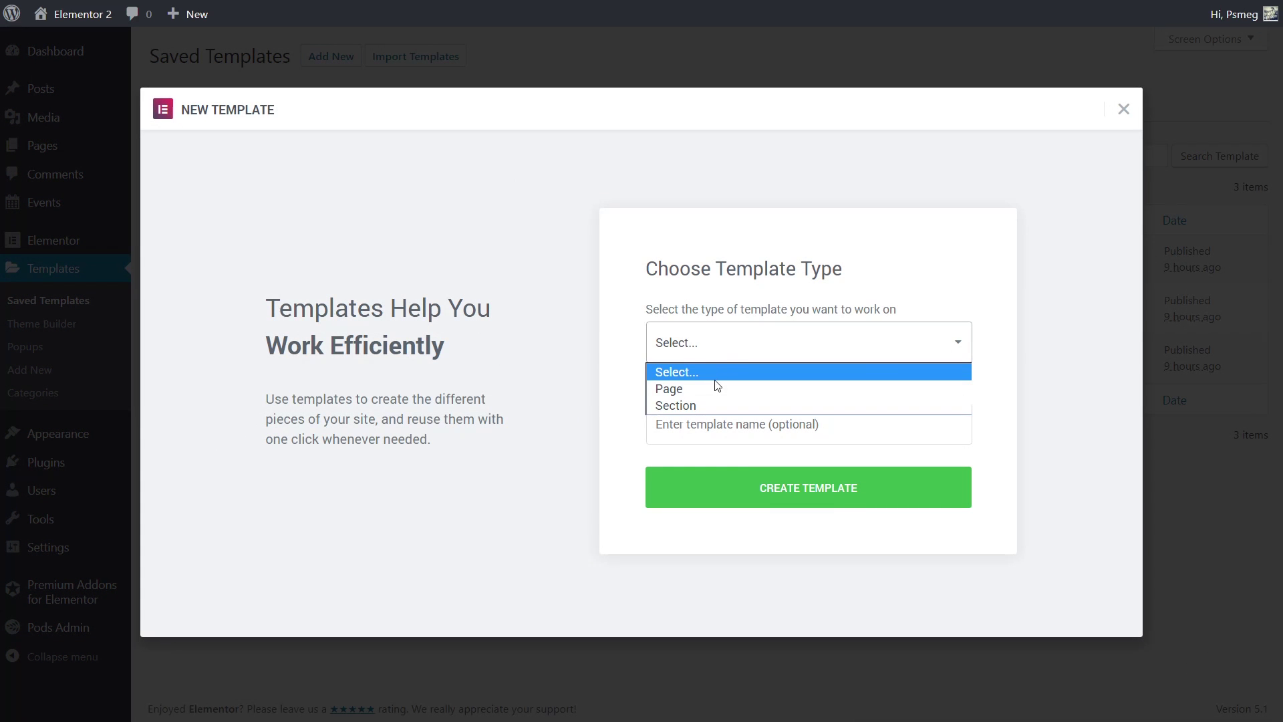
left_click(713, 387)
left_click(738, 425)
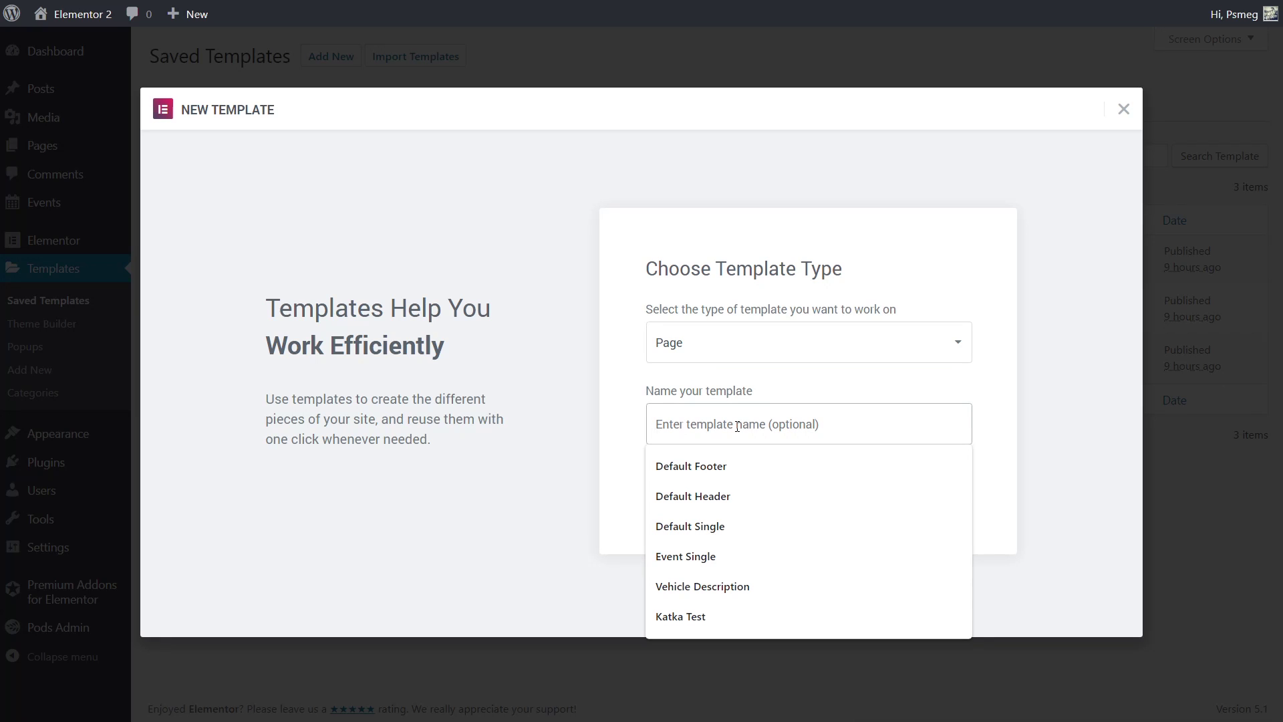
type("Page 4")
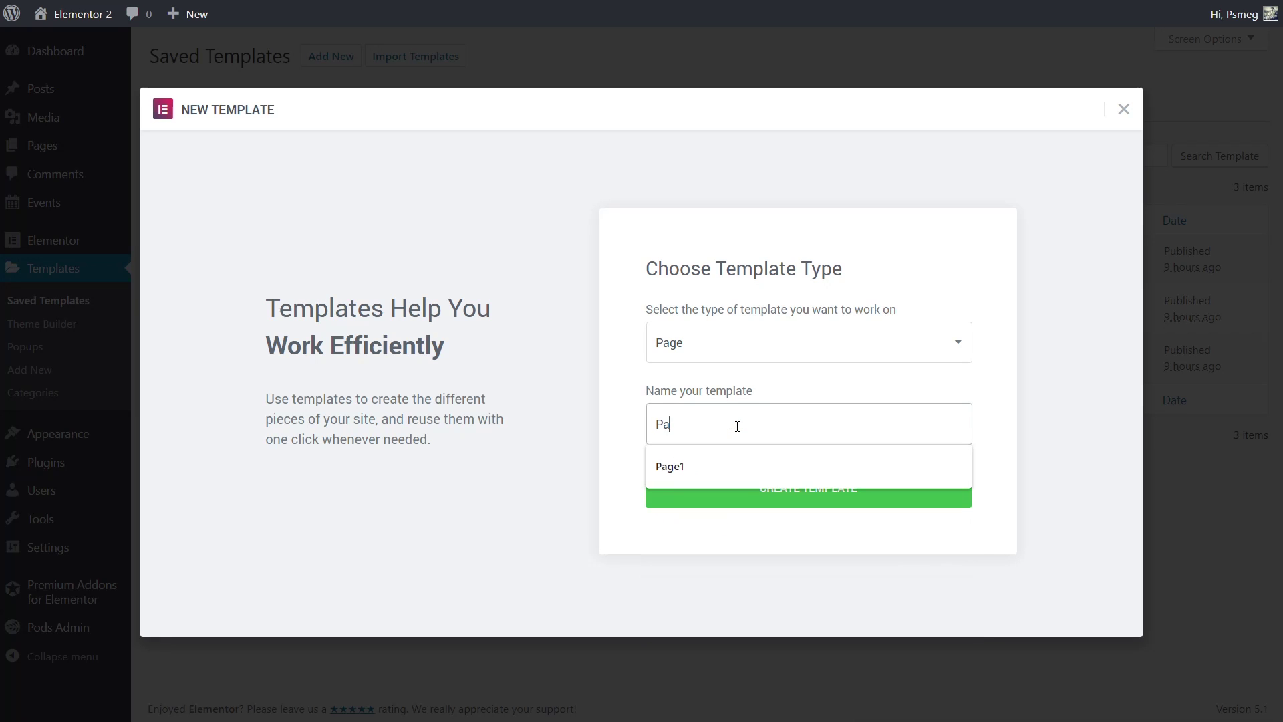
left_click(758, 474)
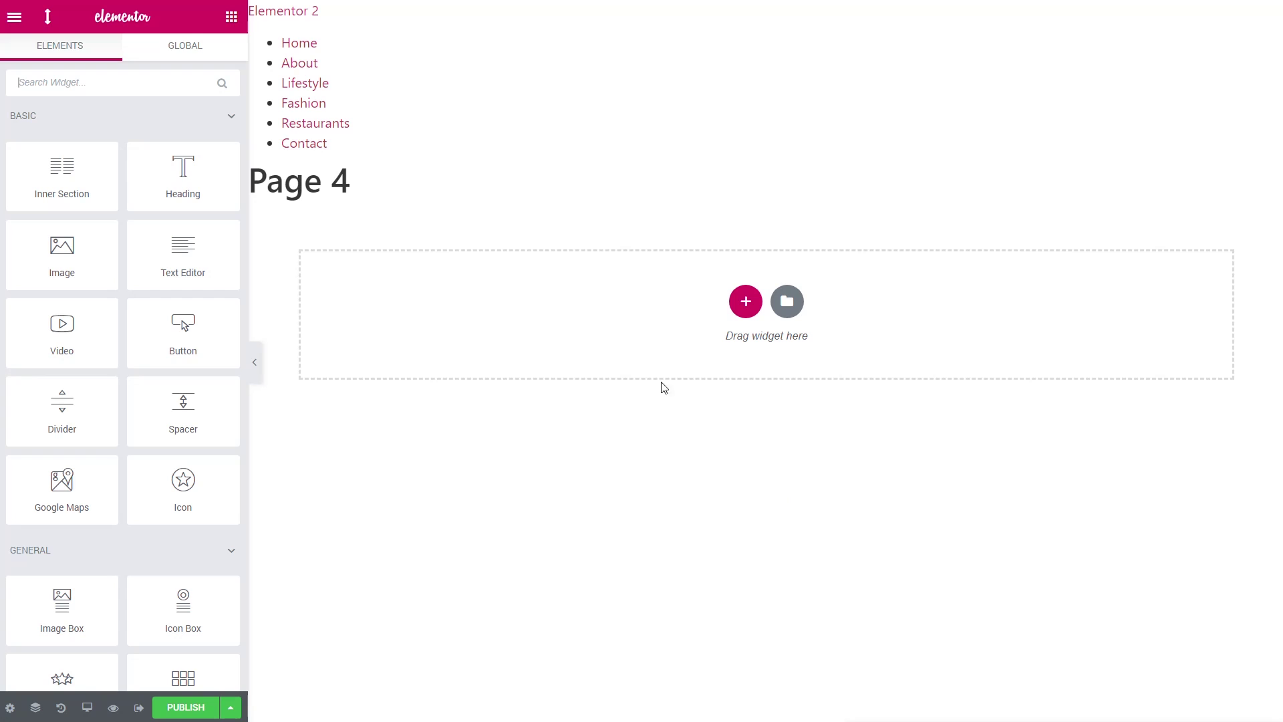
- Set the template's page layout to Elementor Canvas in the page settings
left_click_drag(183, 332, 317, 387)
left_click(16, 711)
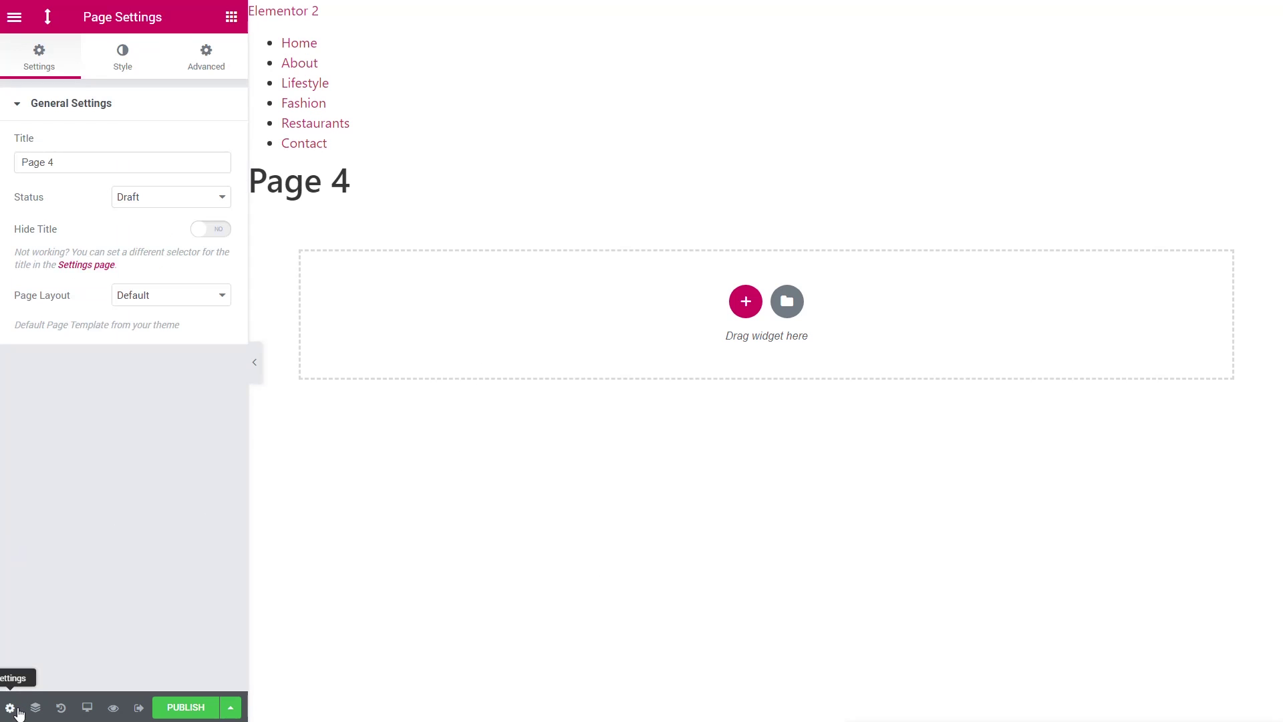
left_click(152, 298)
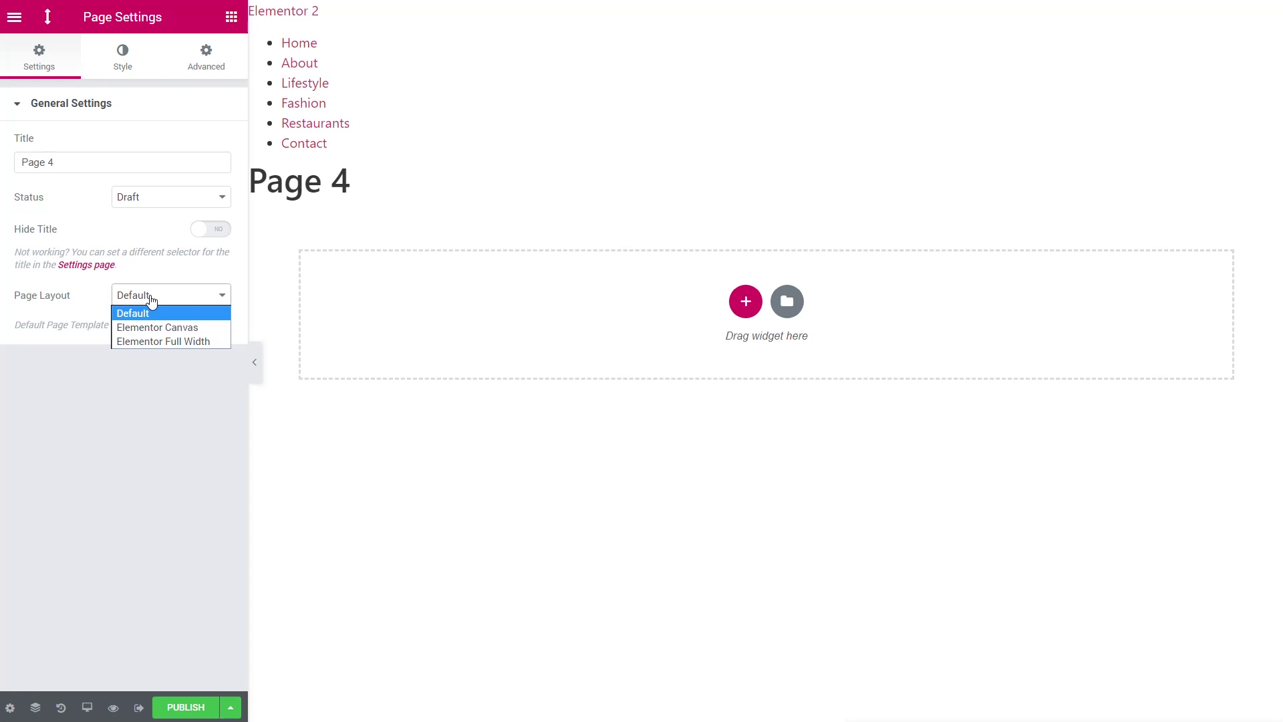
left_click(153, 327)
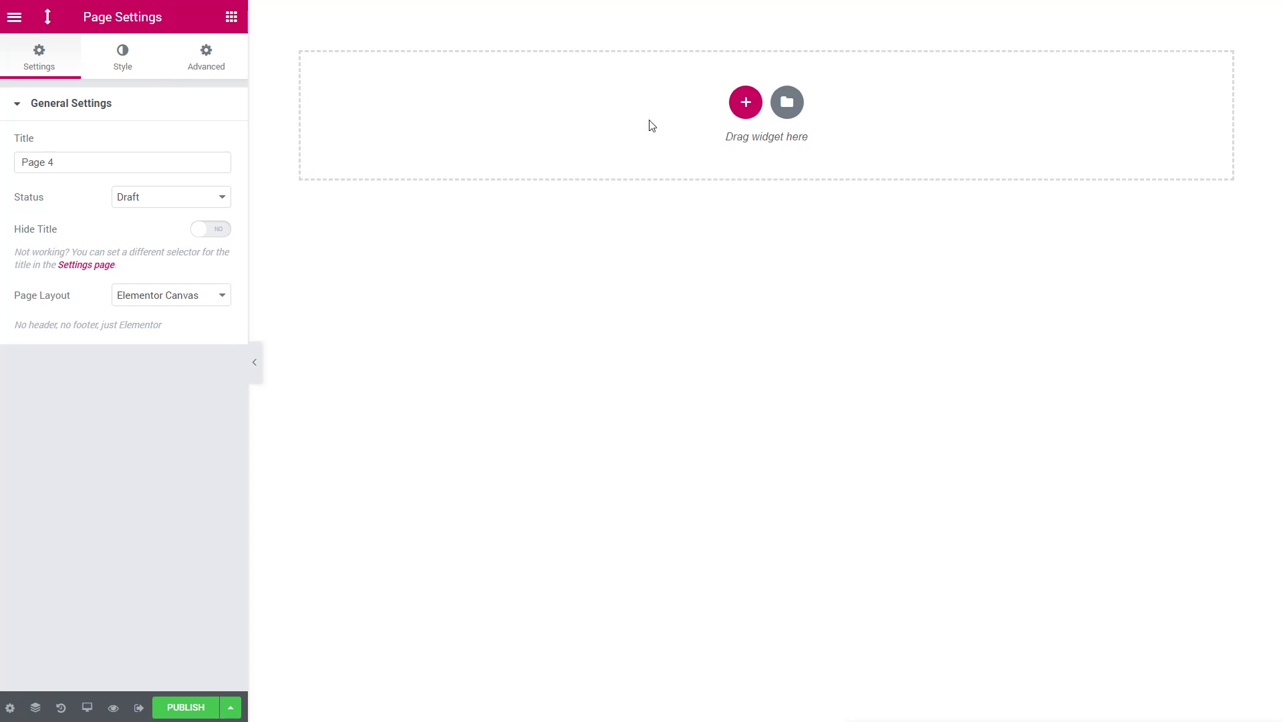
- Add a single-column section to the page and set its columns gap to No Gap
left_click(735, 118)
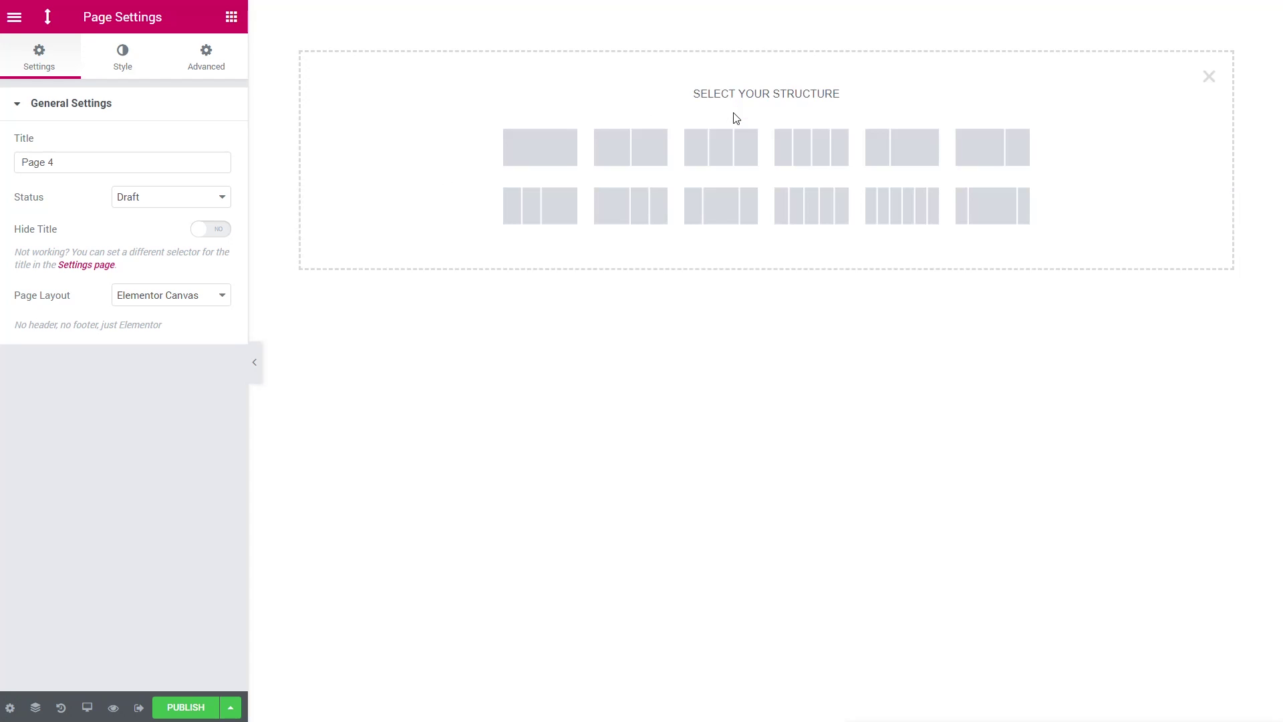
left_click(559, 151)
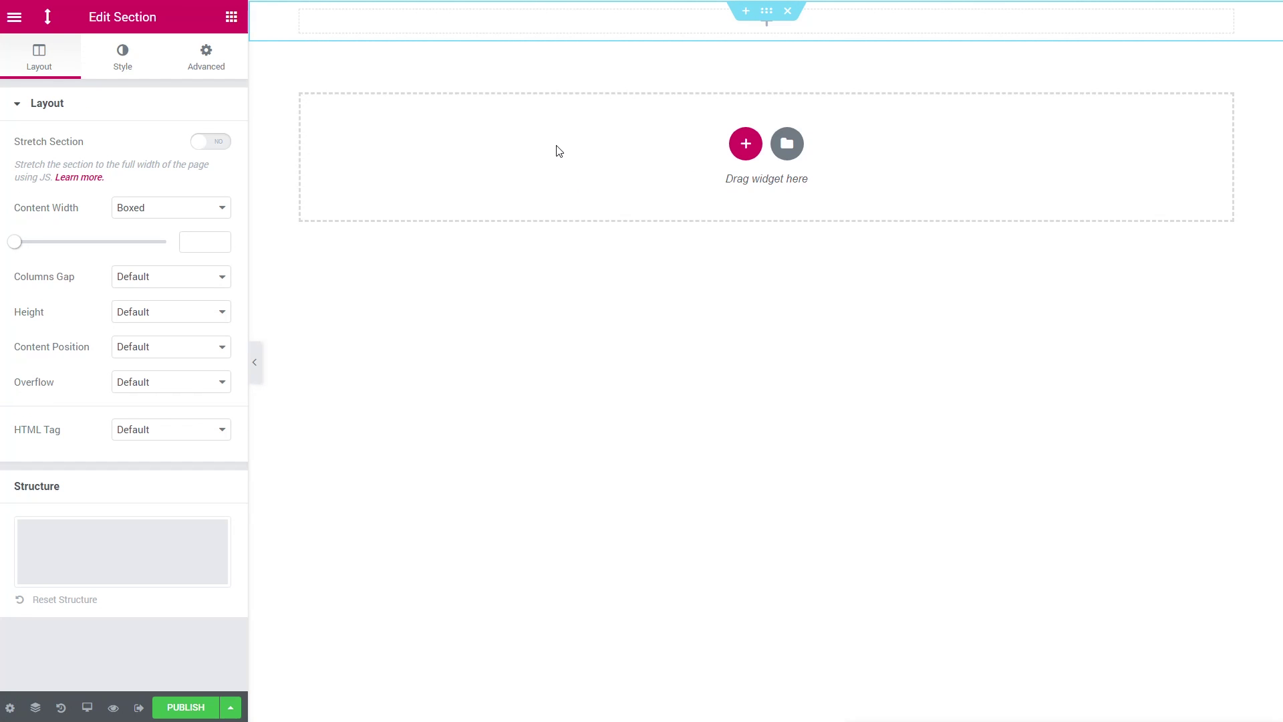
left_click(133, 276)
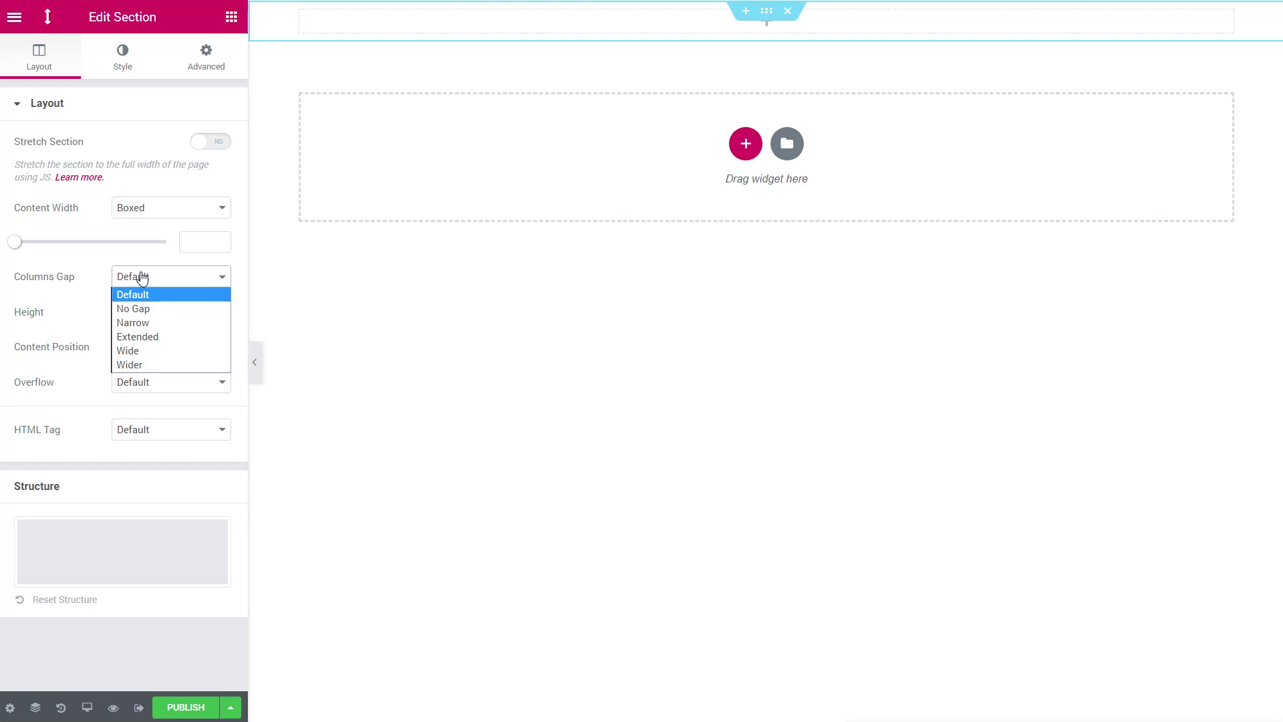
left_click(135, 308)
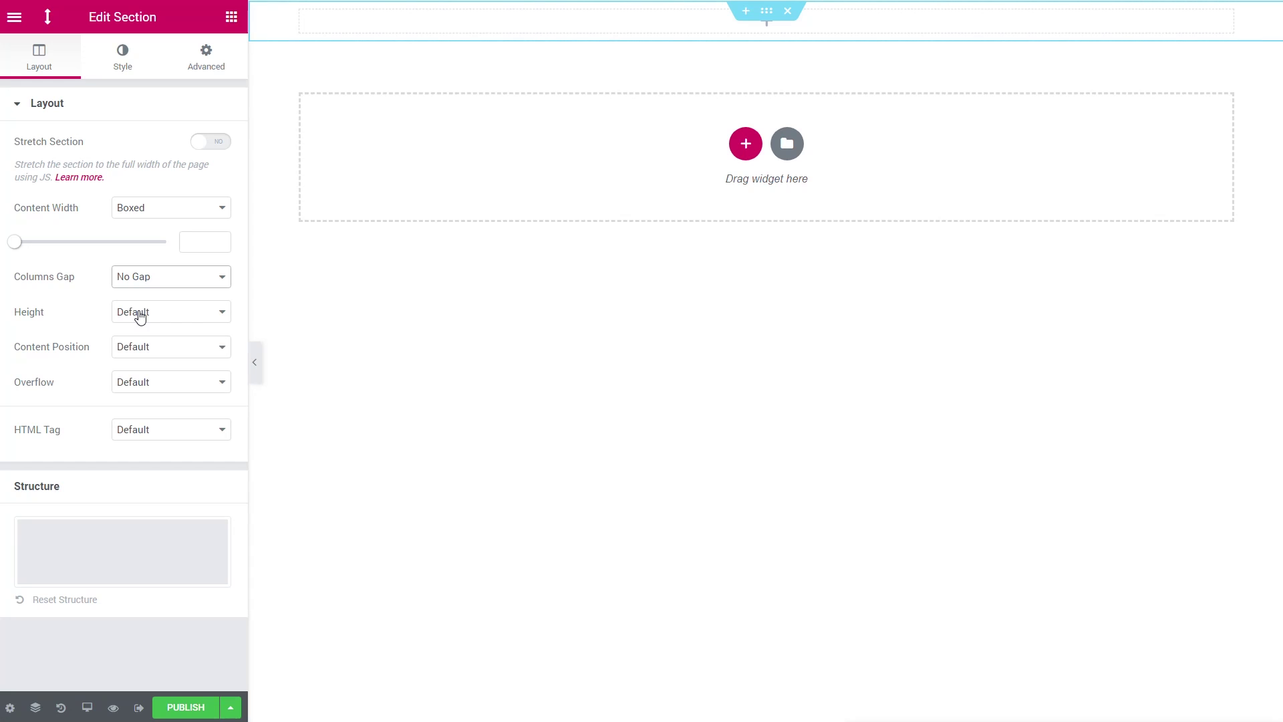
- Set the section's height to Min Height with a minimum height of 100 VH
left_click(148, 313)
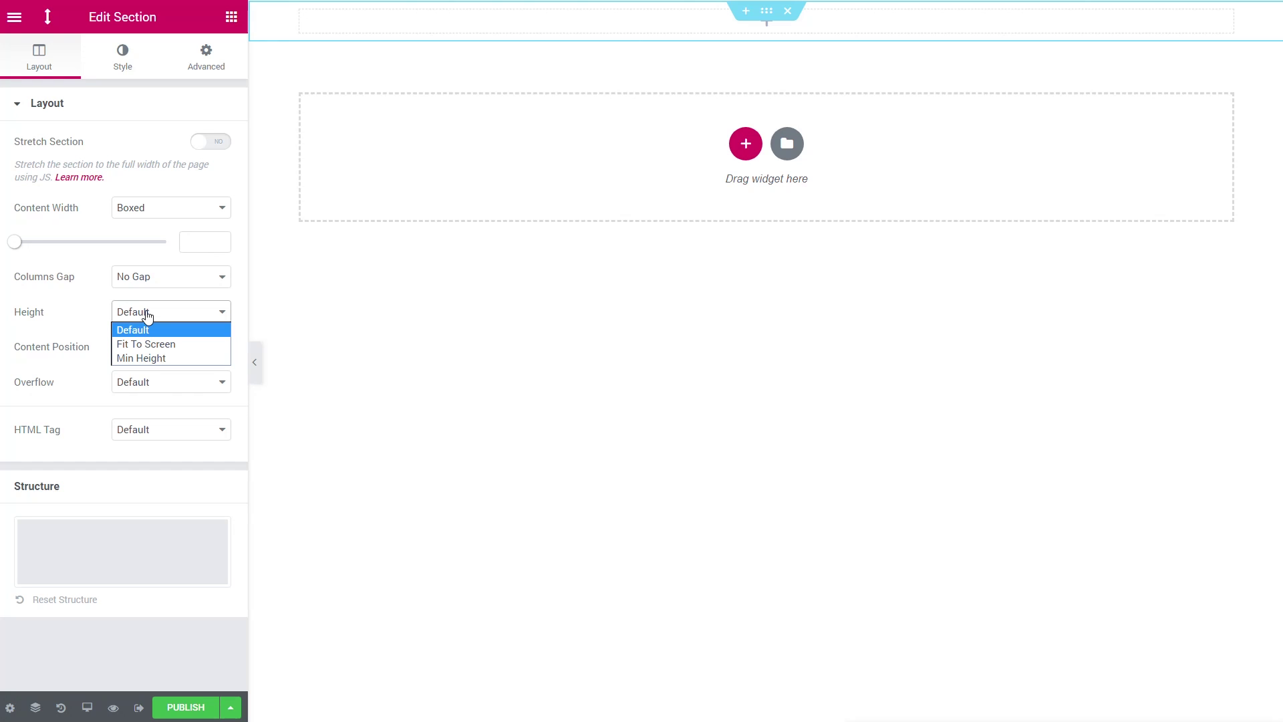
left_click(150, 359)
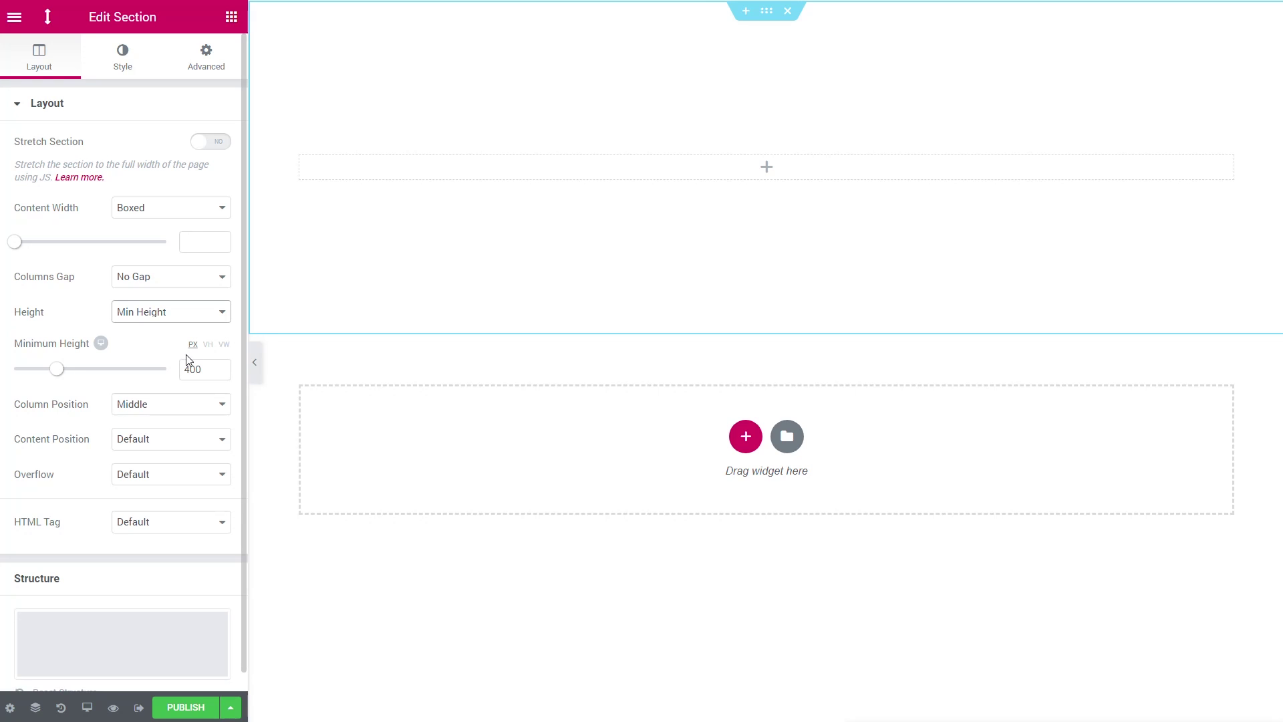
left_click(208, 346)
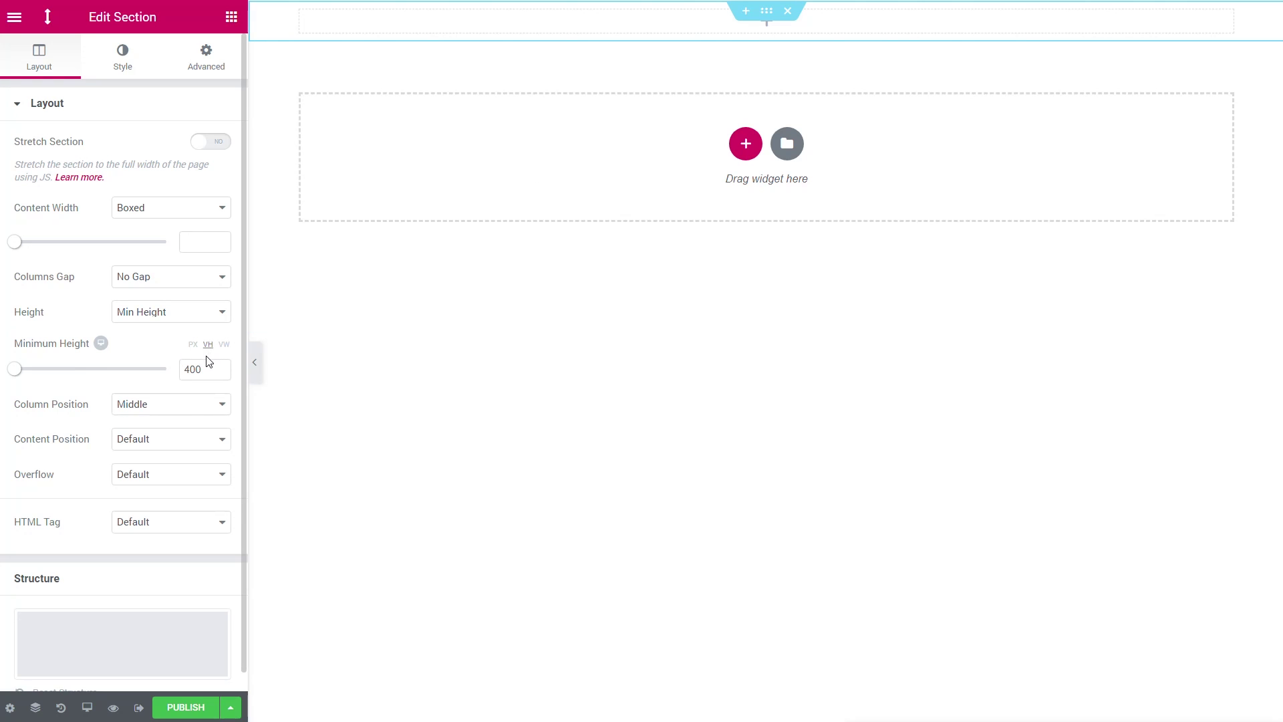
double_click(200, 369)
type("100")
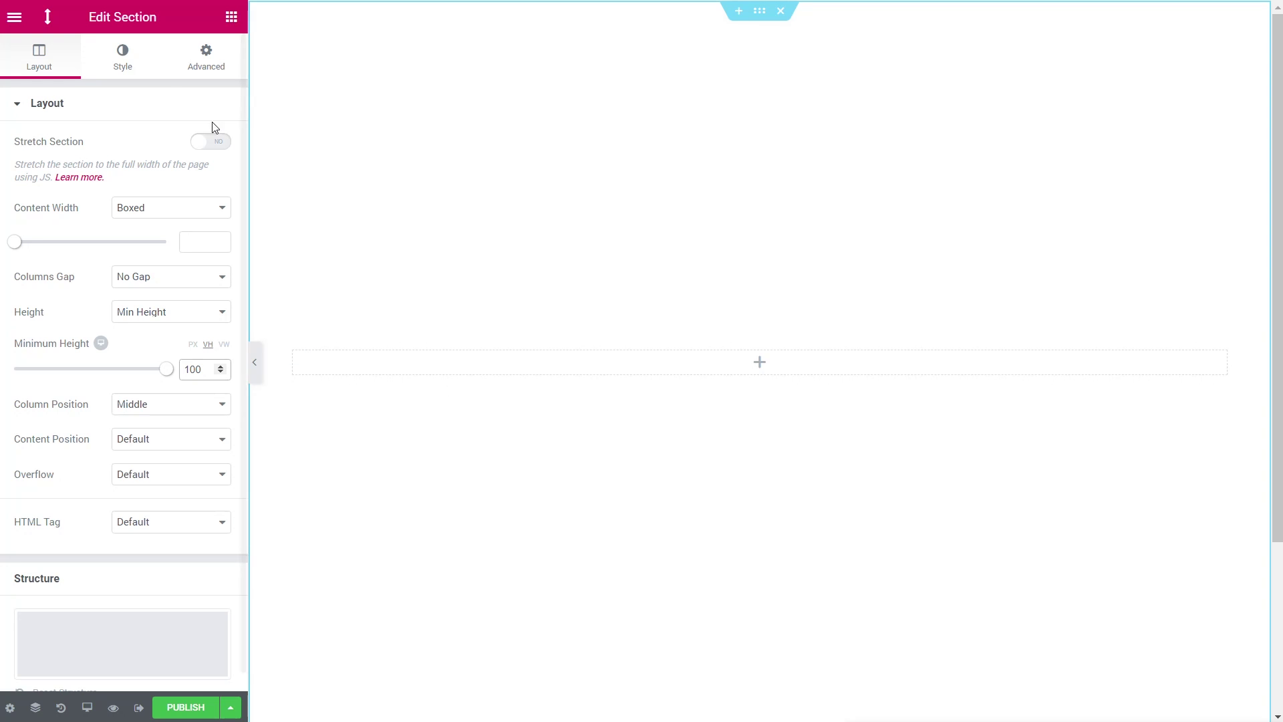
- Give the section a classic background using the bridge photo architecture-1845180_1920.jpg from the media library
left_click(131, 70)
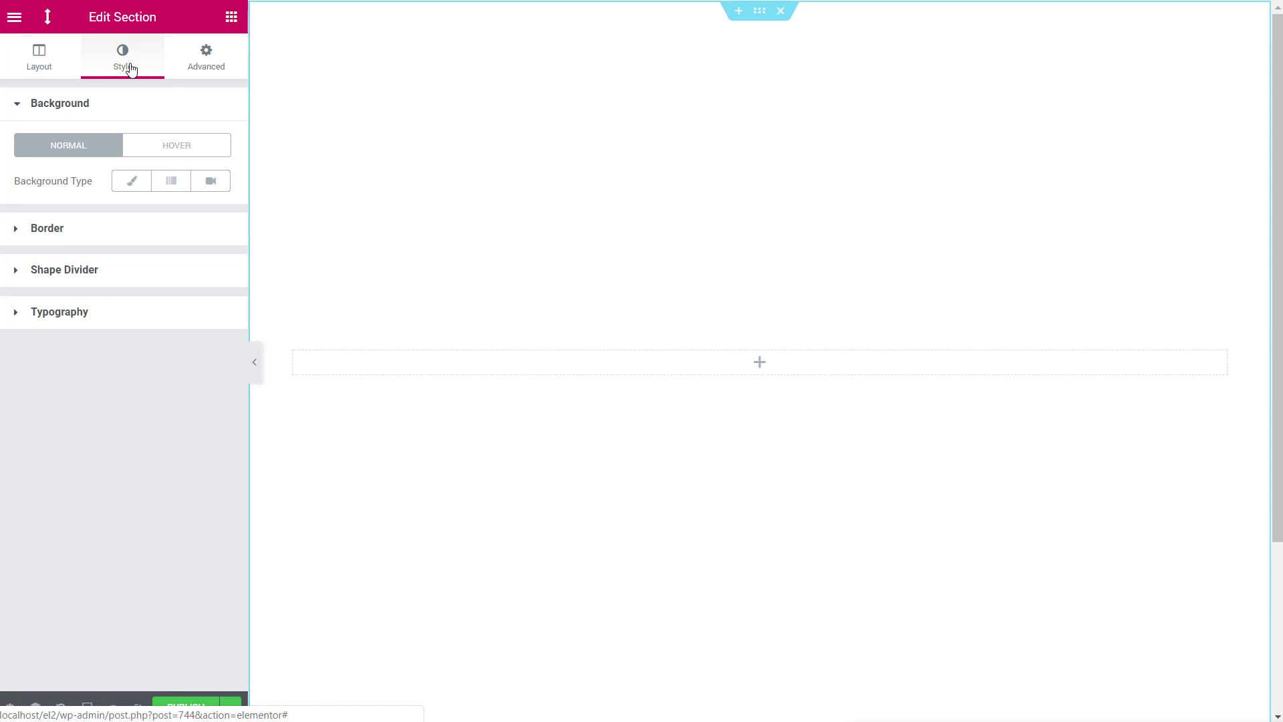
left_click(131, 181)
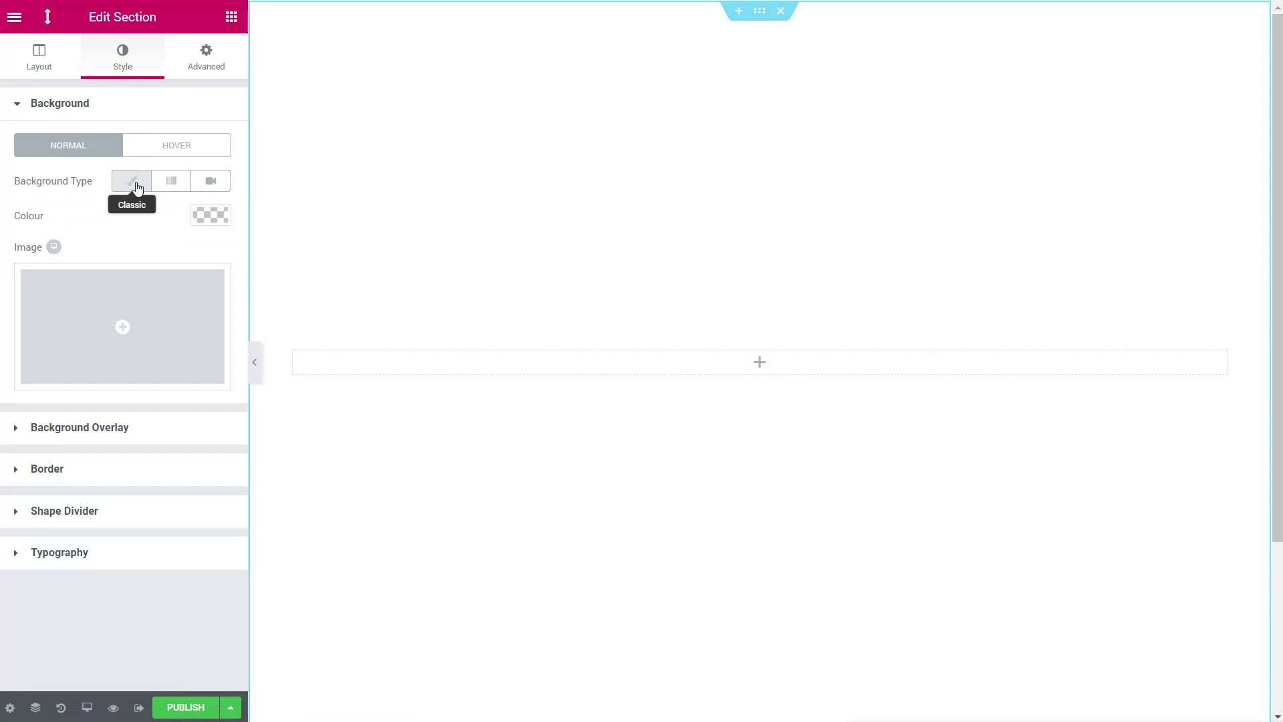
left_click(116, 321)
scroll(565, 473, "down", 10)
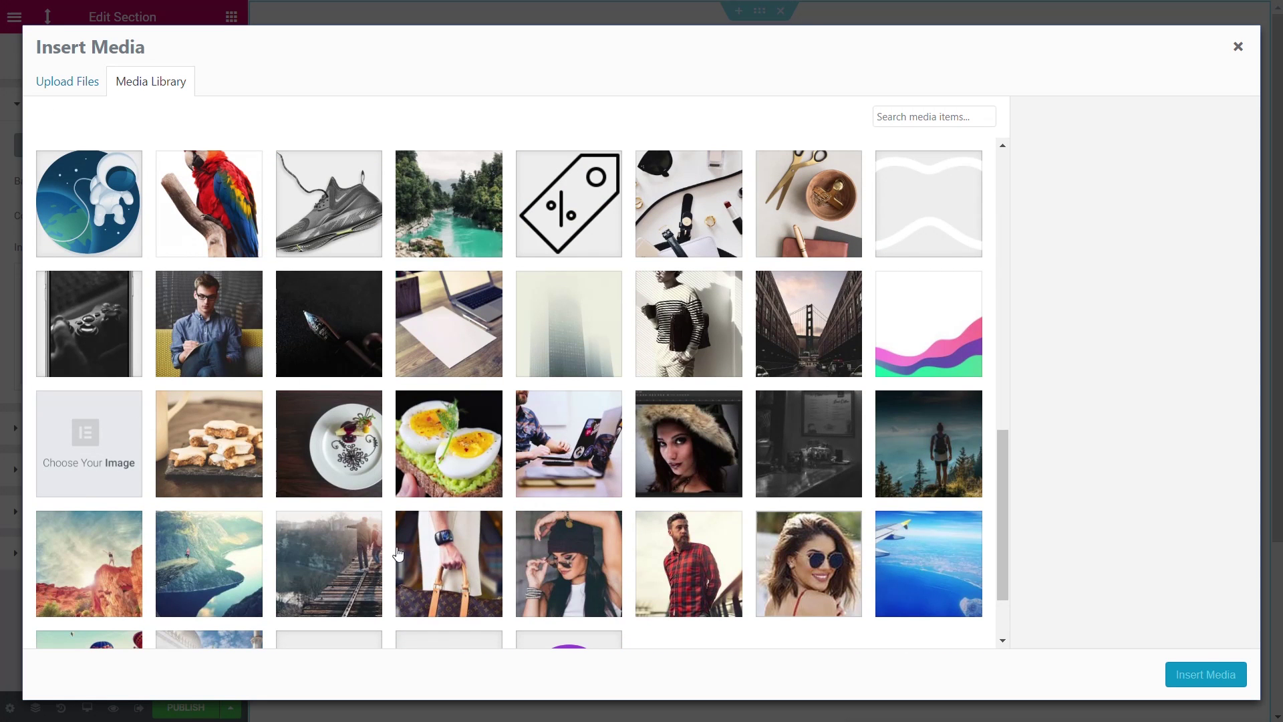
left_click(803, 336)
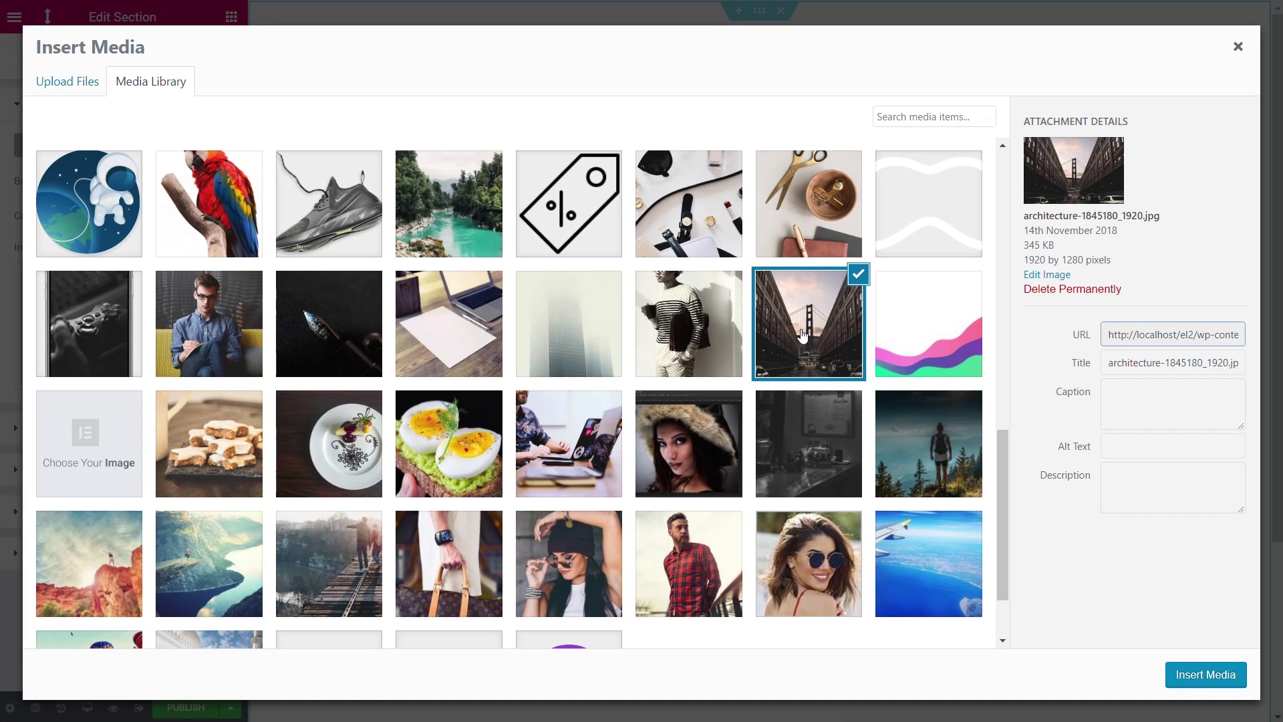
left_click(1206, 675)
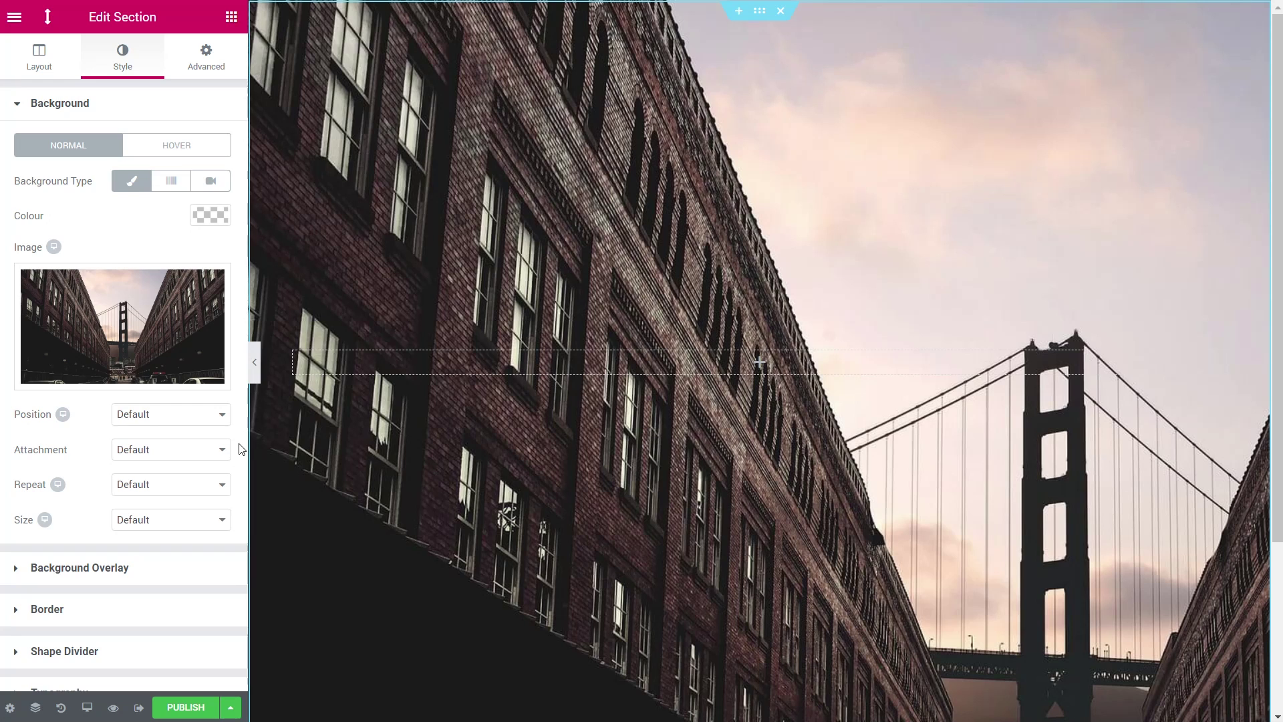
- Set the background image's position to Bottom Centre, repeat to No-repeat and size to Cover
left_click(195, 417)
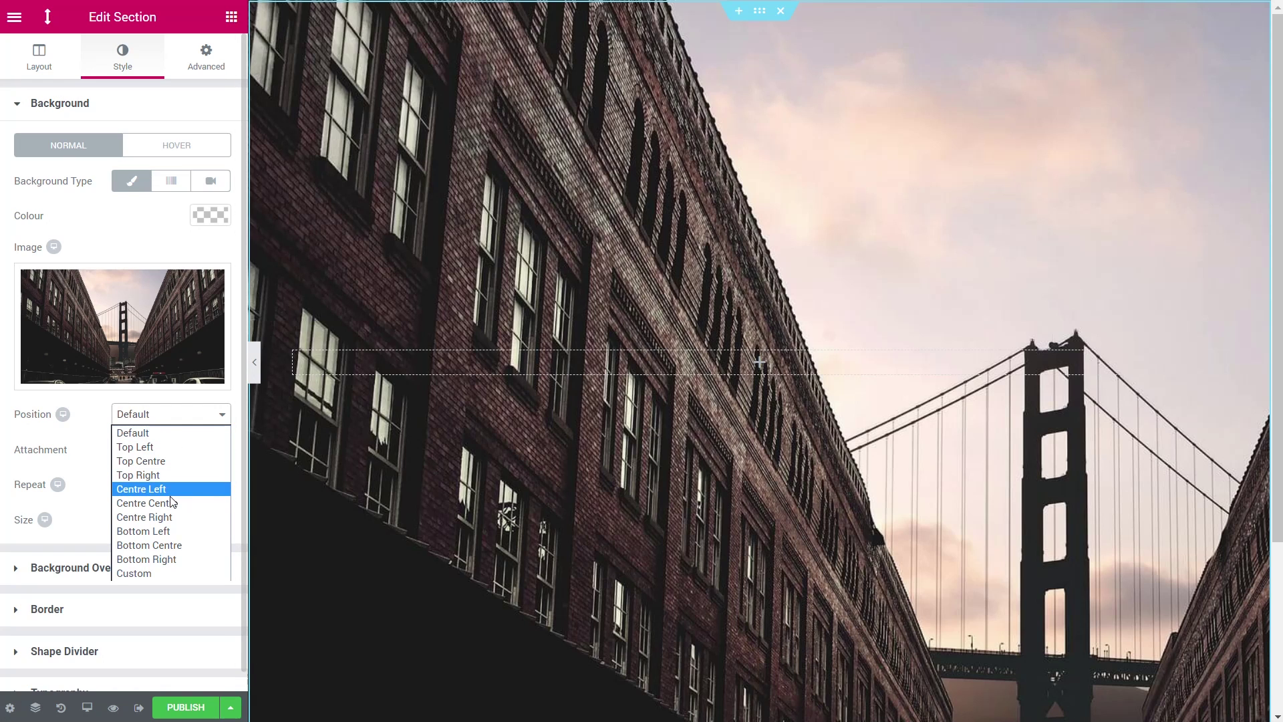
left_click(173, 546)
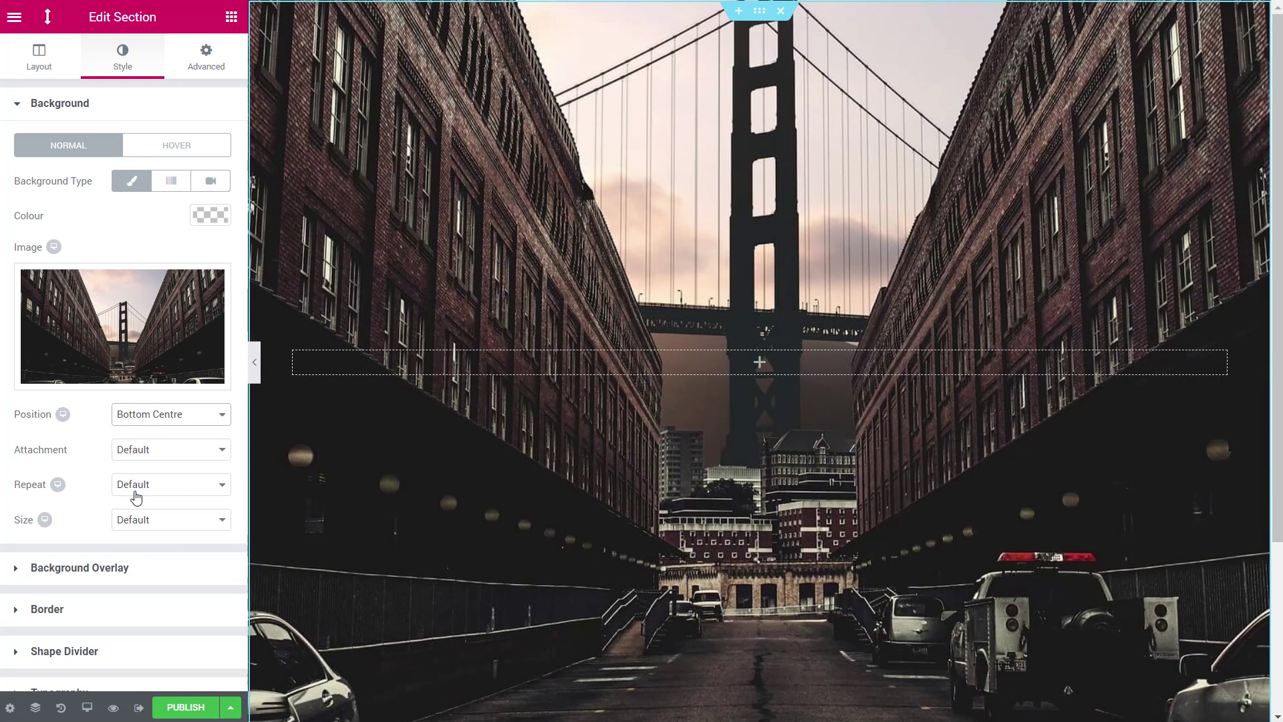
left_click(173, 491)
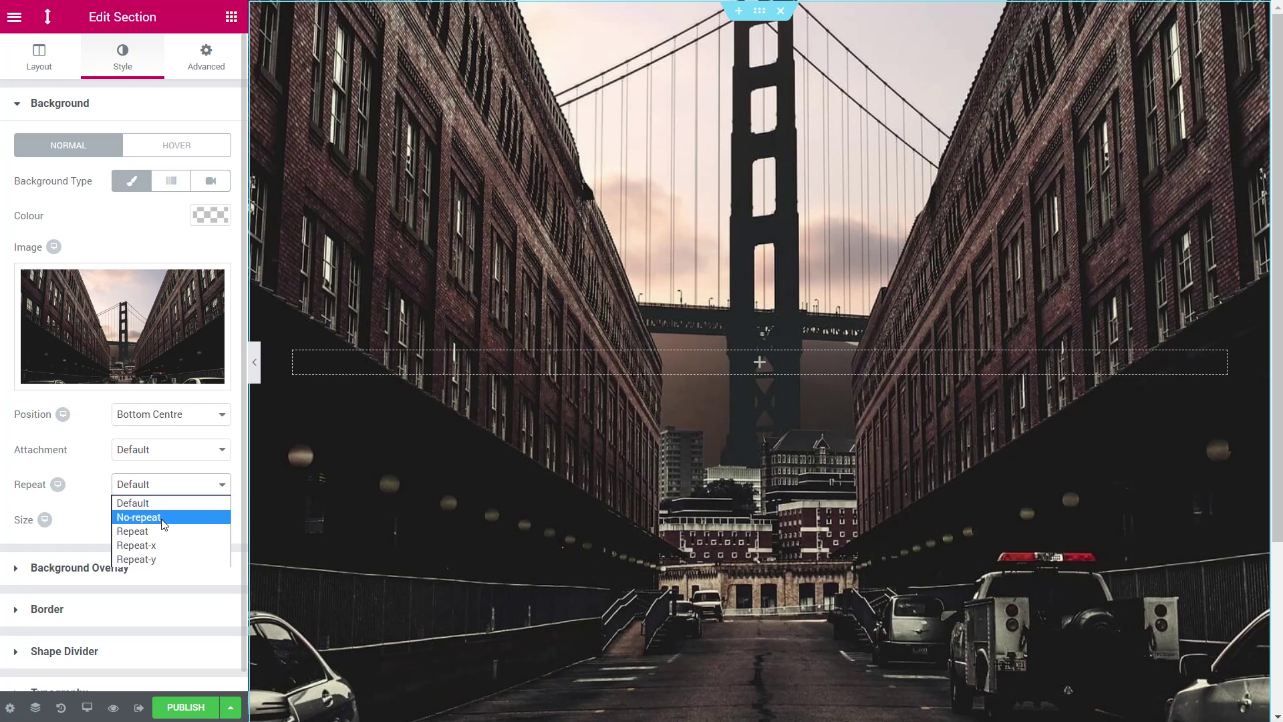
left_click(159, 518)
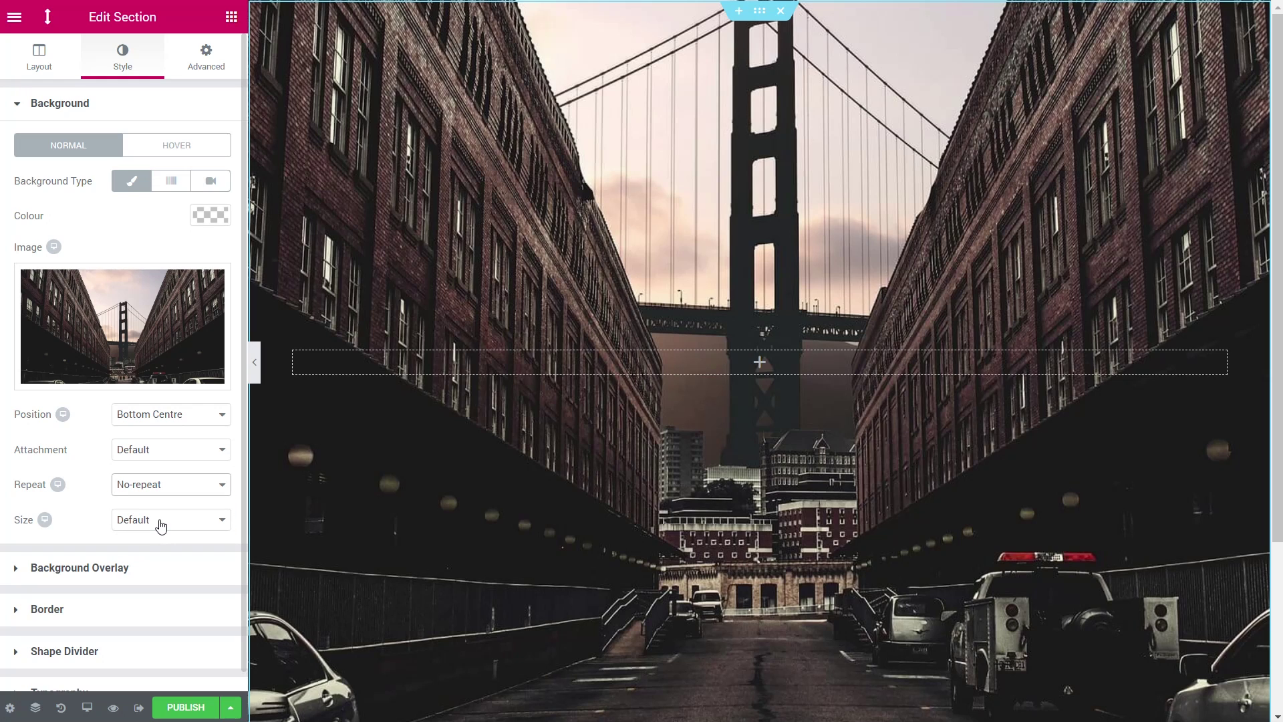
left_click(160, 526)
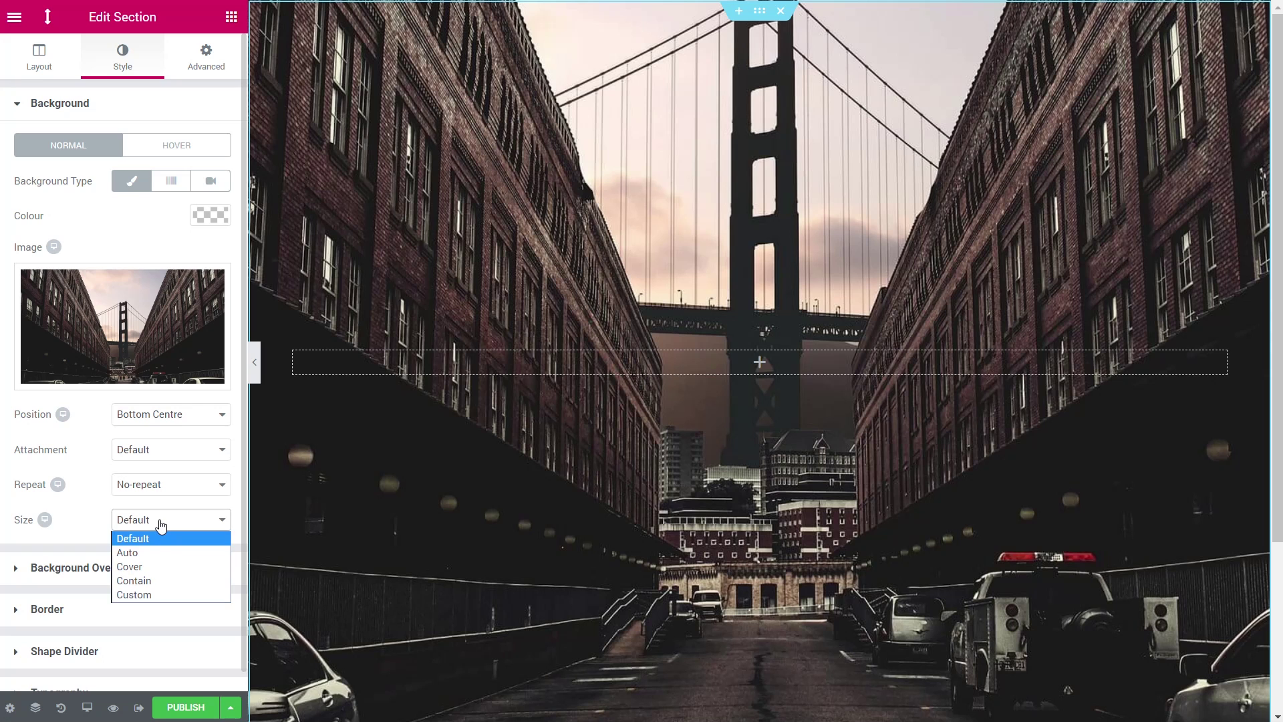
left_click(144, 566)
- Add a Heading widget to the section's column with the title "Our People" and centre its alignment
left_click(731, 358)
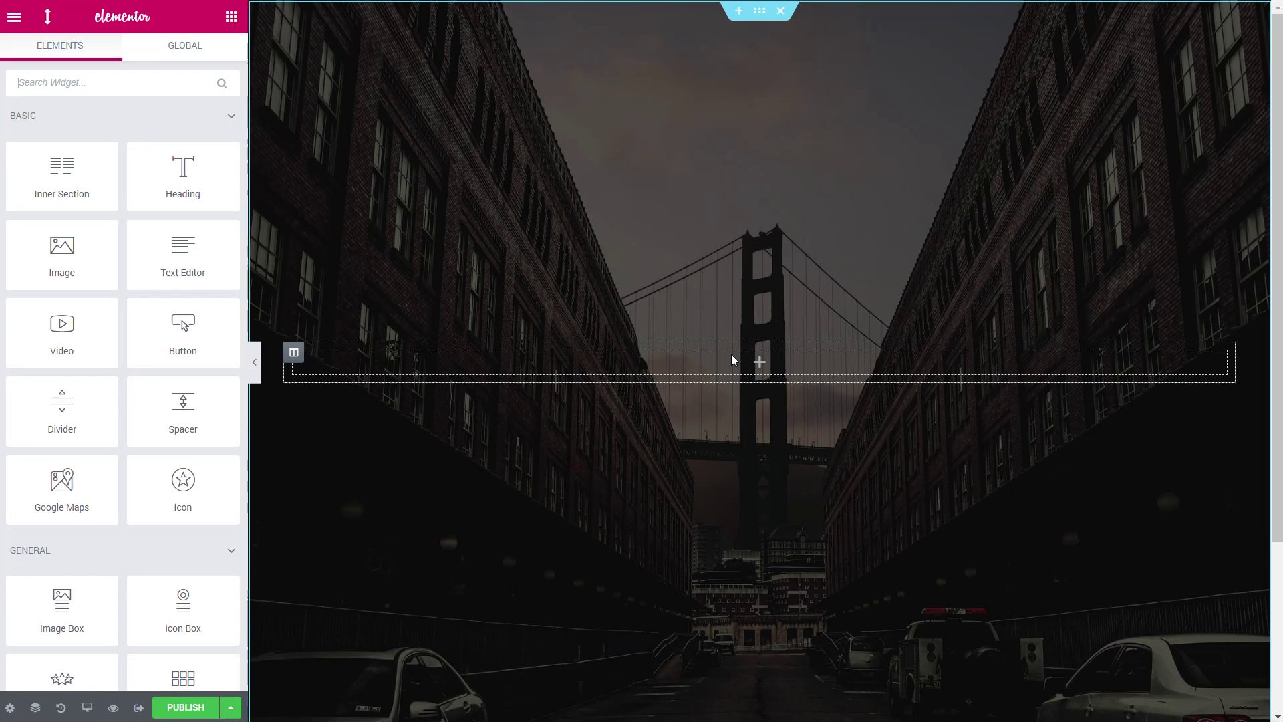
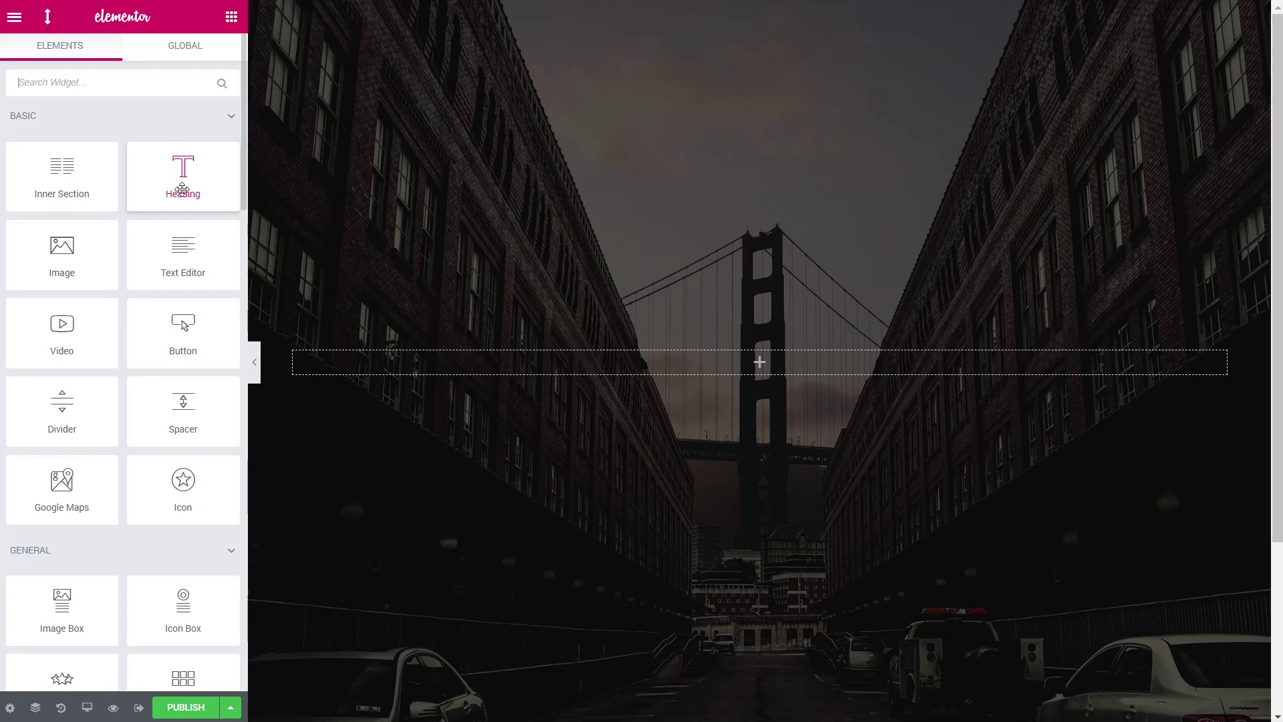
left_click_drag(182, 189, 611, 367)
left_click(167, 161)
key("ctrl+a")
type("Out ")
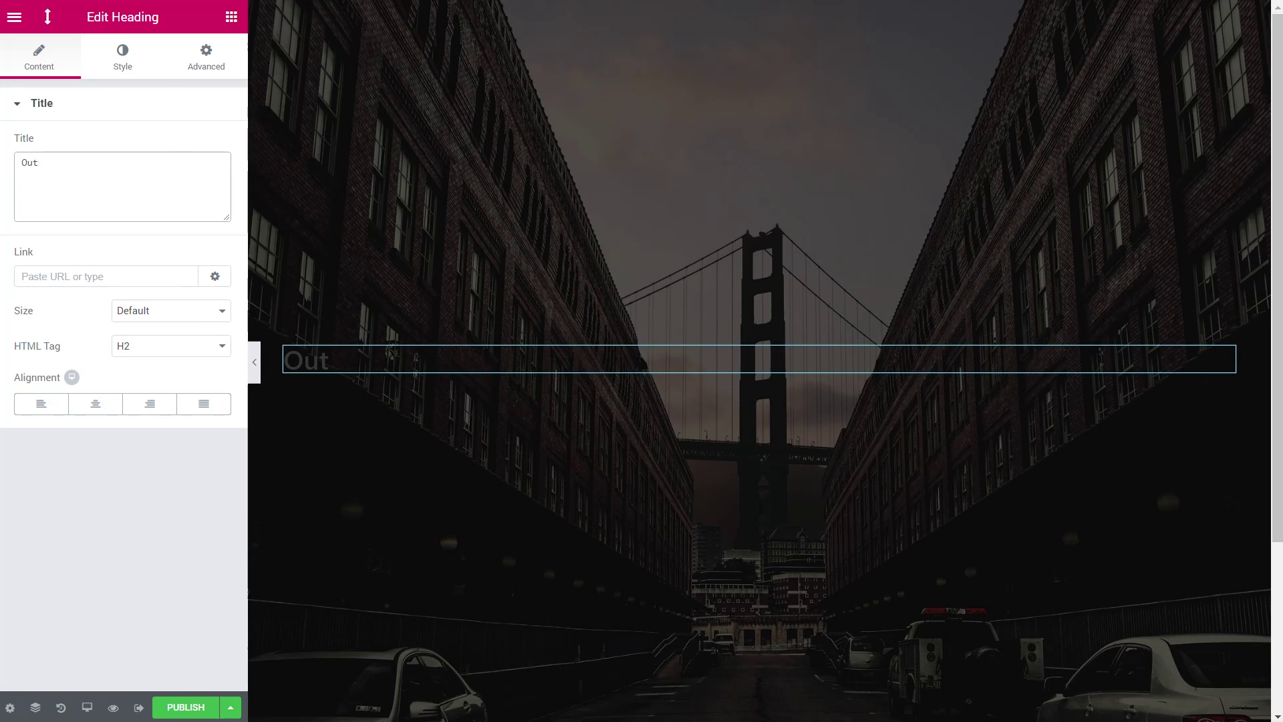
type("r People")
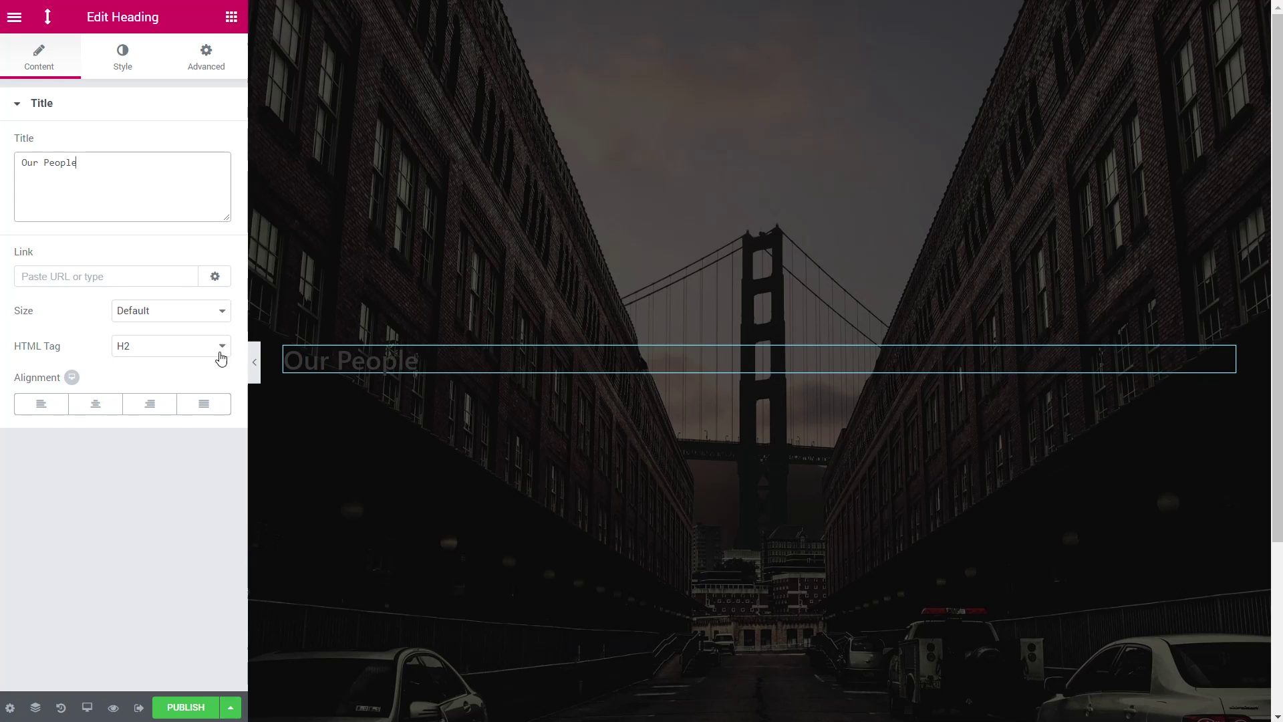
left_click(96, 407)
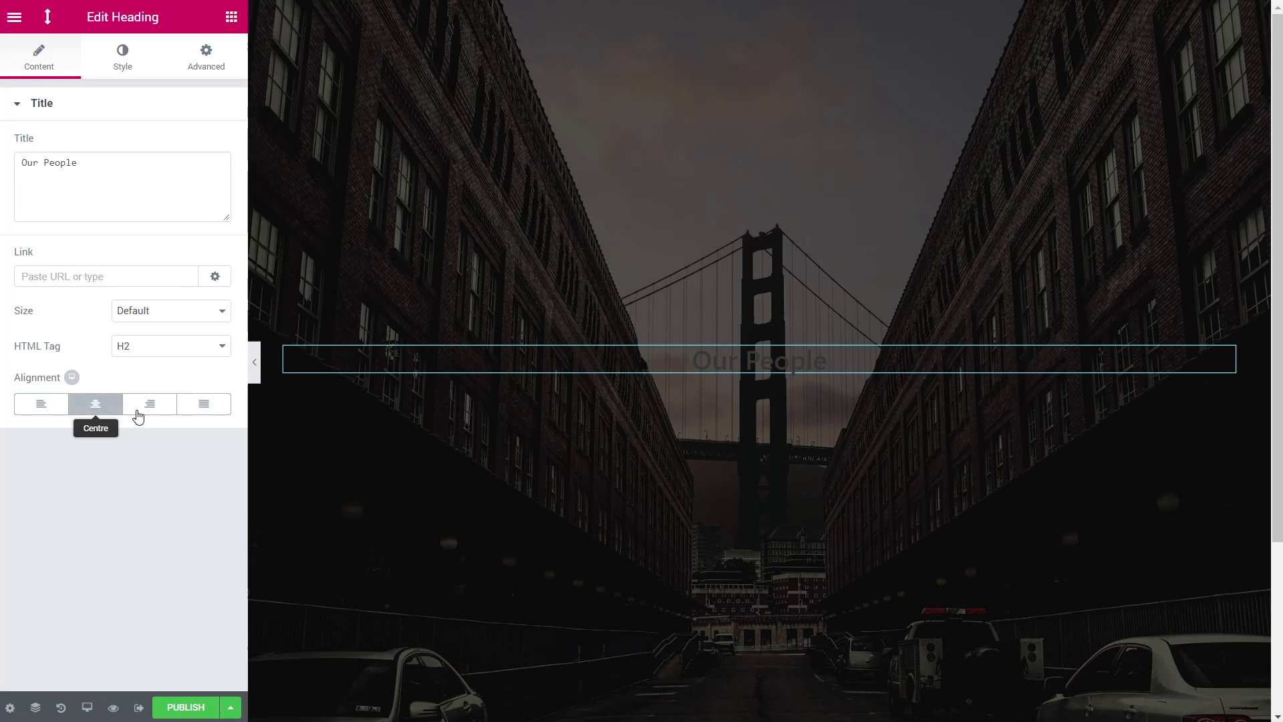
- Set the "Our People" heading's text colour to white (#ffffff)
left_click(127, 64)
left_click(207, 140)
left_click(169, 342)
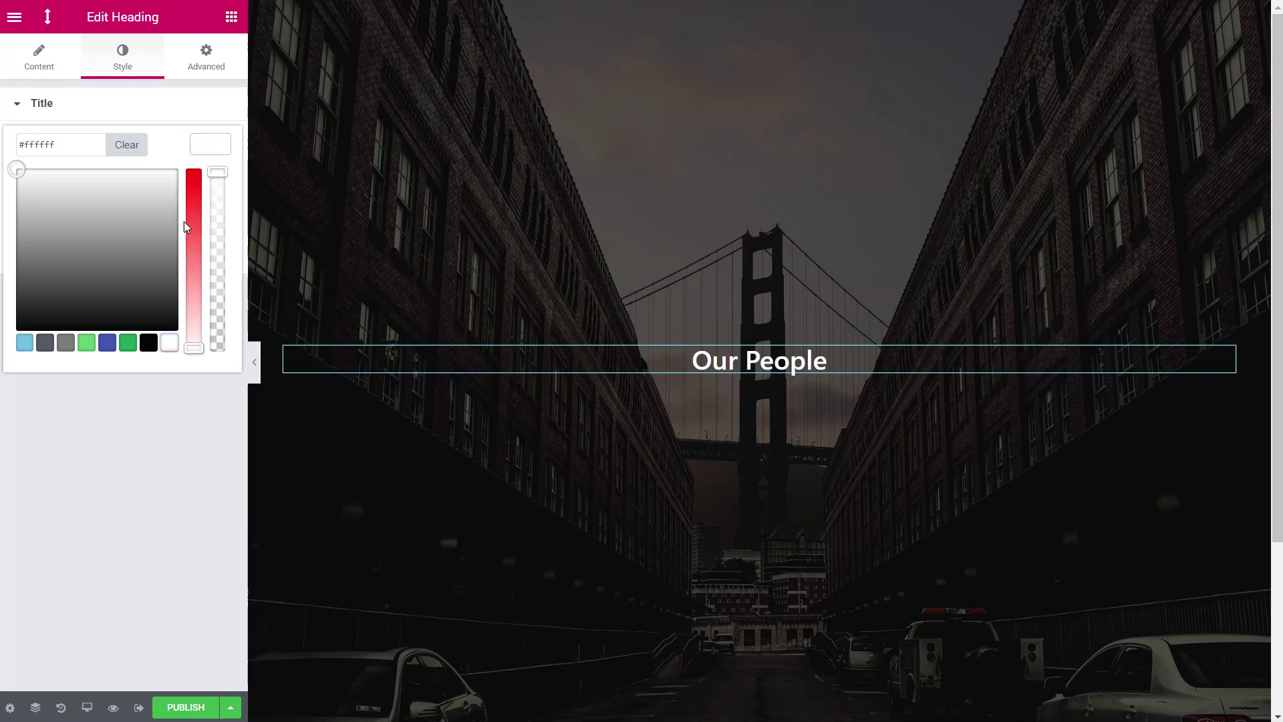
left_click(210, 143)
- Set the "Our People" heading's typography to Montserrat, size 52 px, weight 300, line height 1.4 em and letter spacing 1.5
left_click(210, 180)
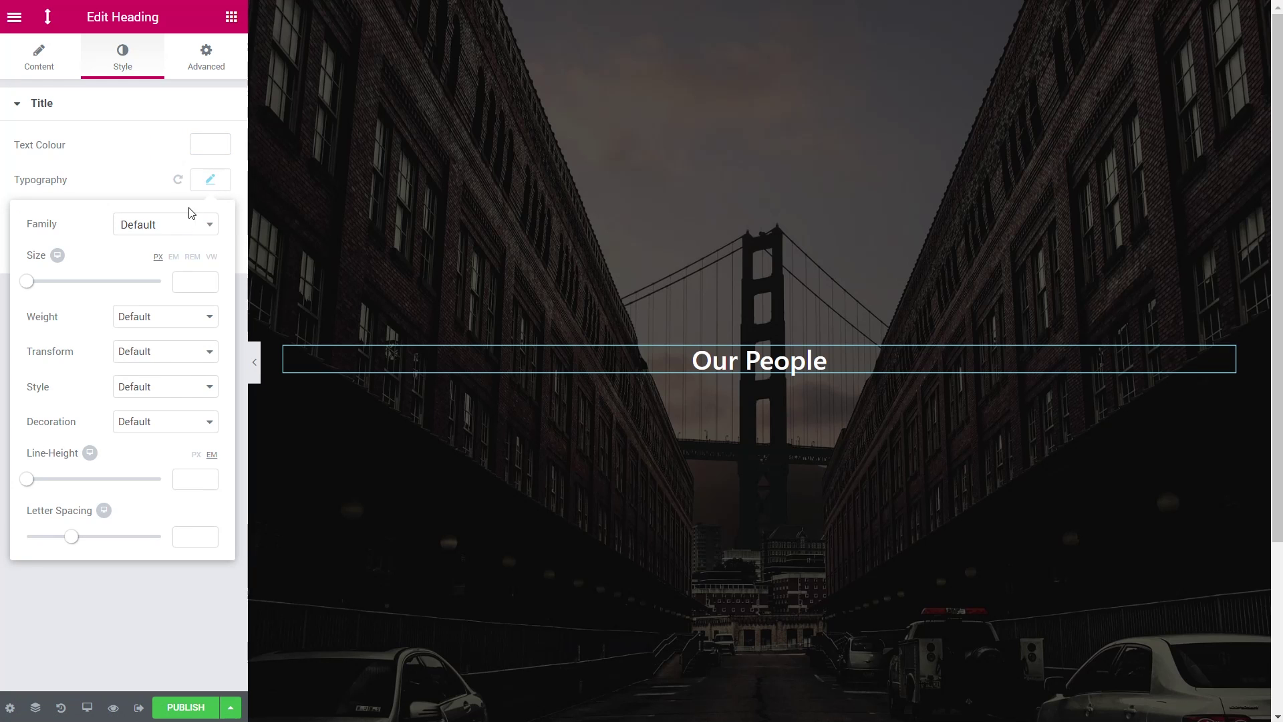
left_click(179, 229)
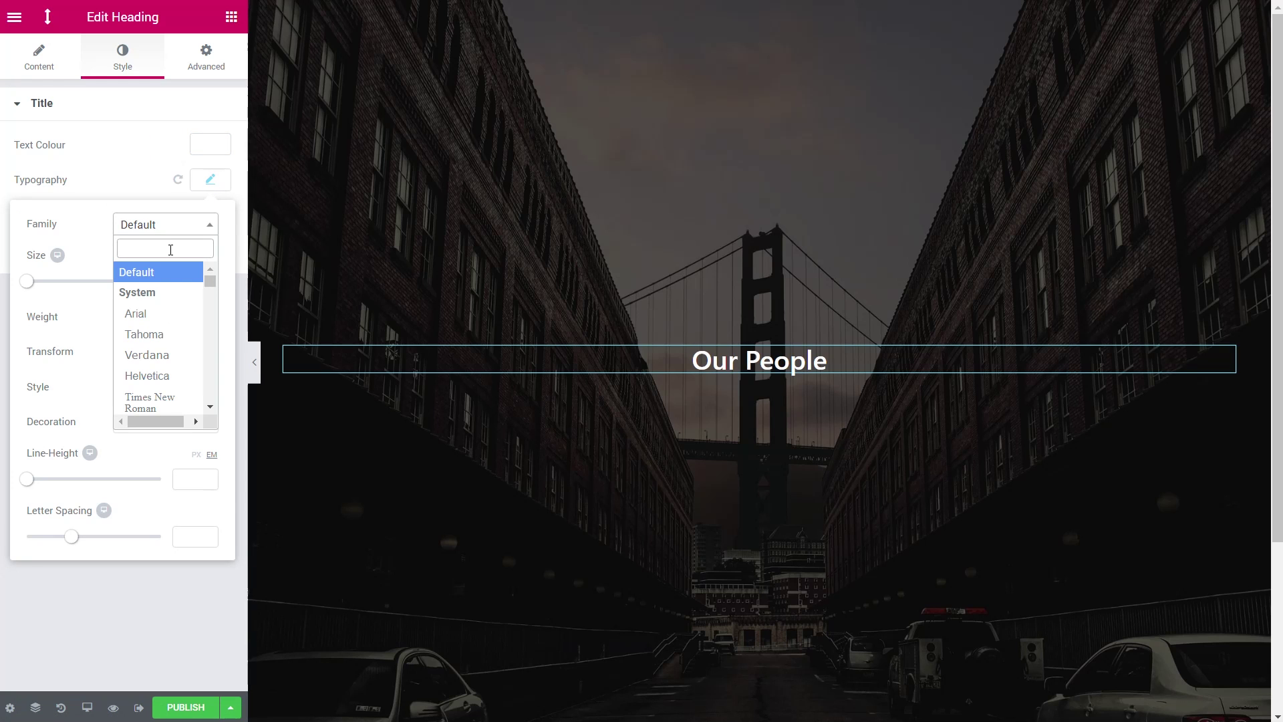
type("mont")
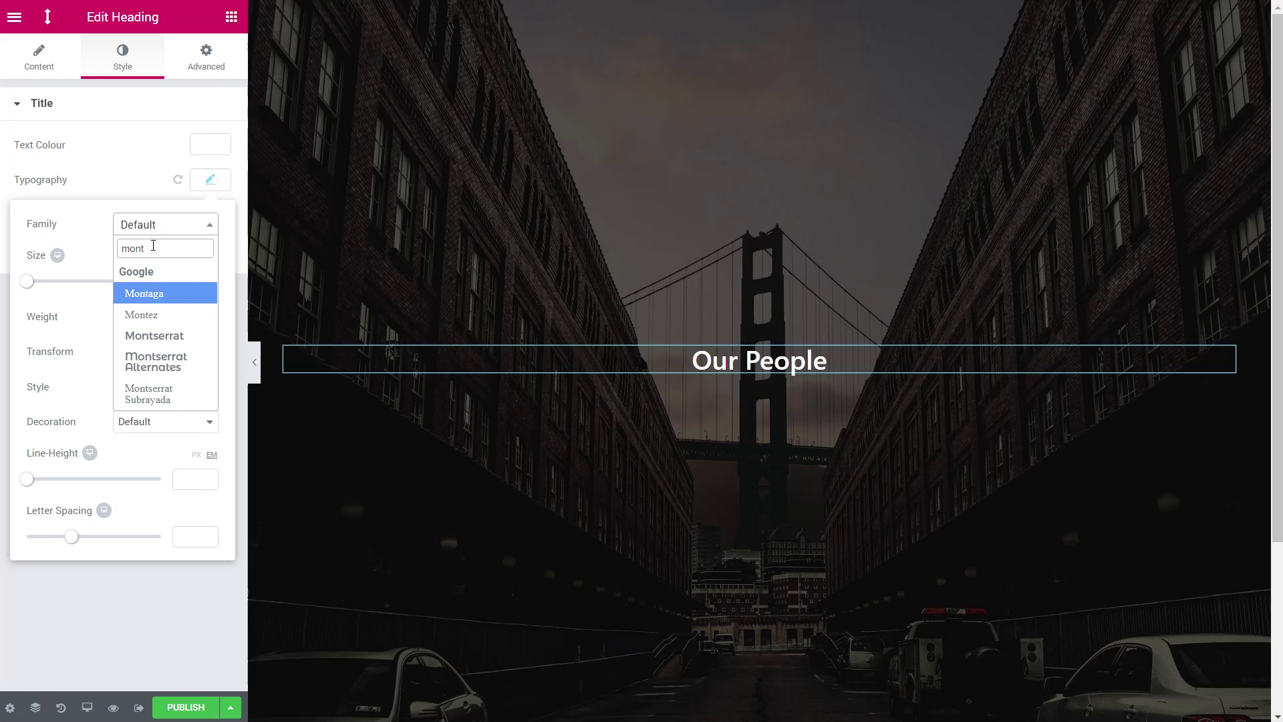
left_click(161, 335)
left_click_drag(28, 282, 61, 282)
left_click(164, 326)
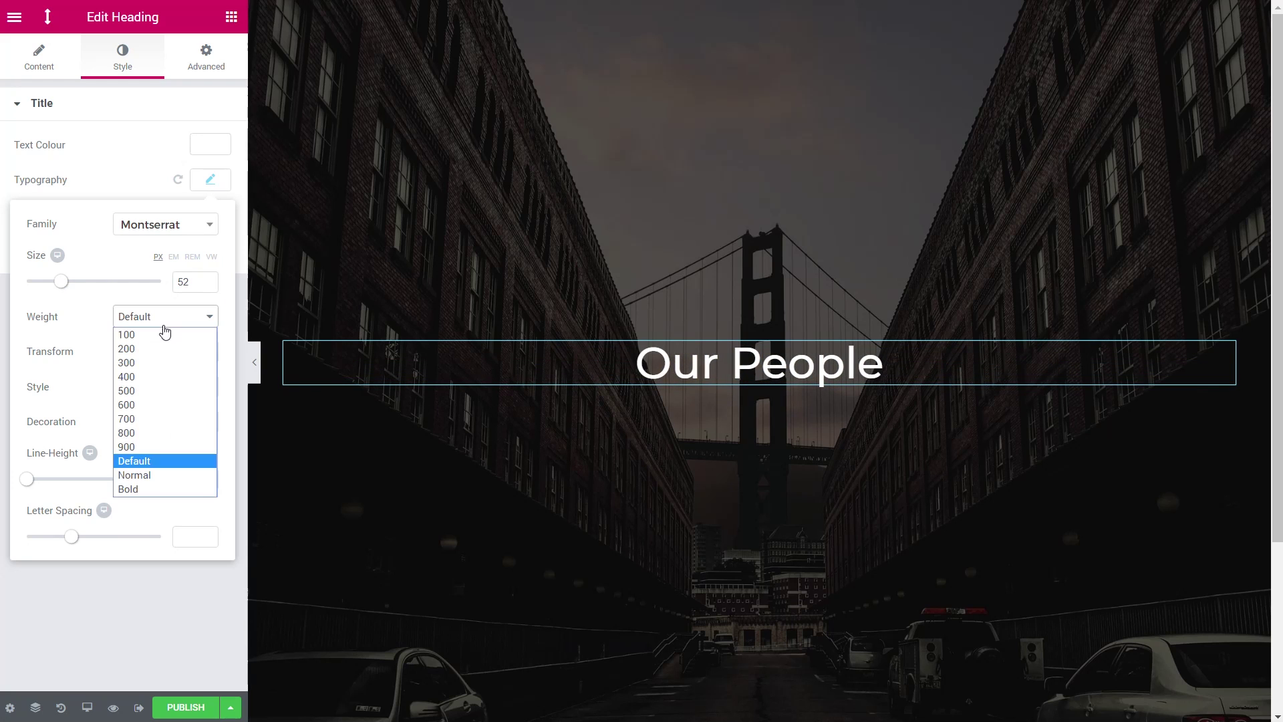
left_click(155, 362)
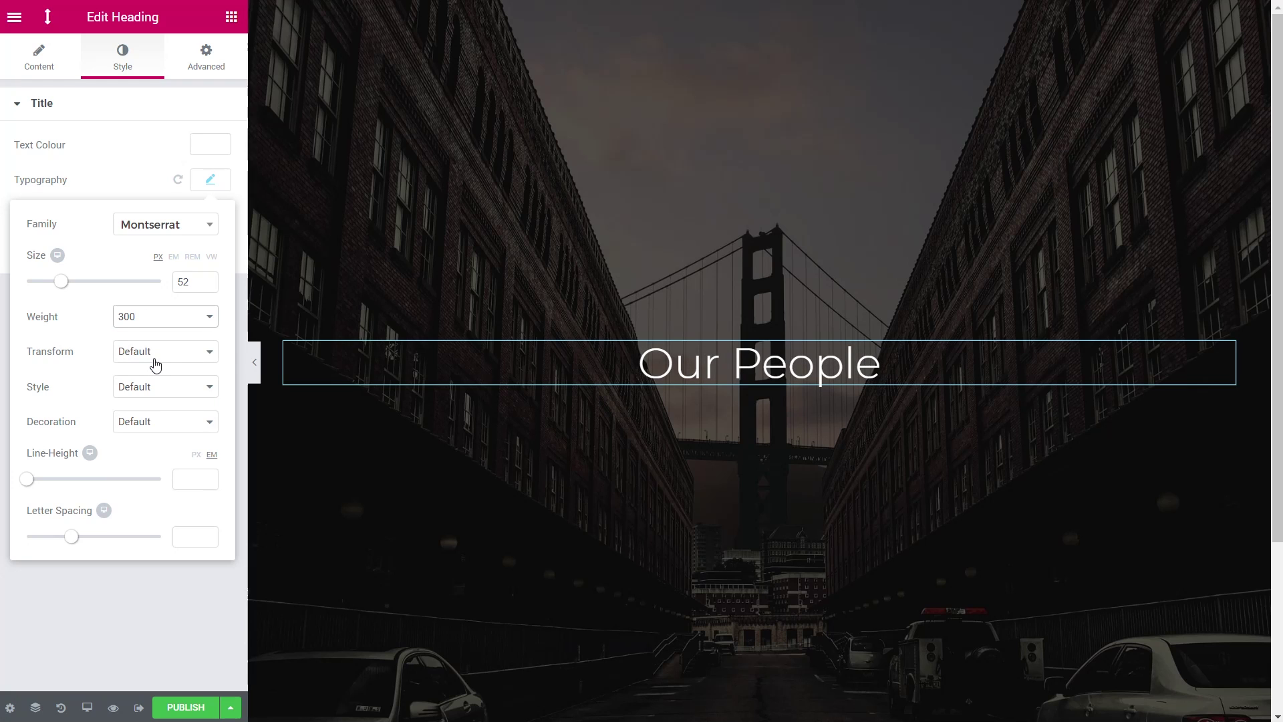
left_click_drag(28, 481, 45, 481)
left_click_drag(72, 538, 85, 538)
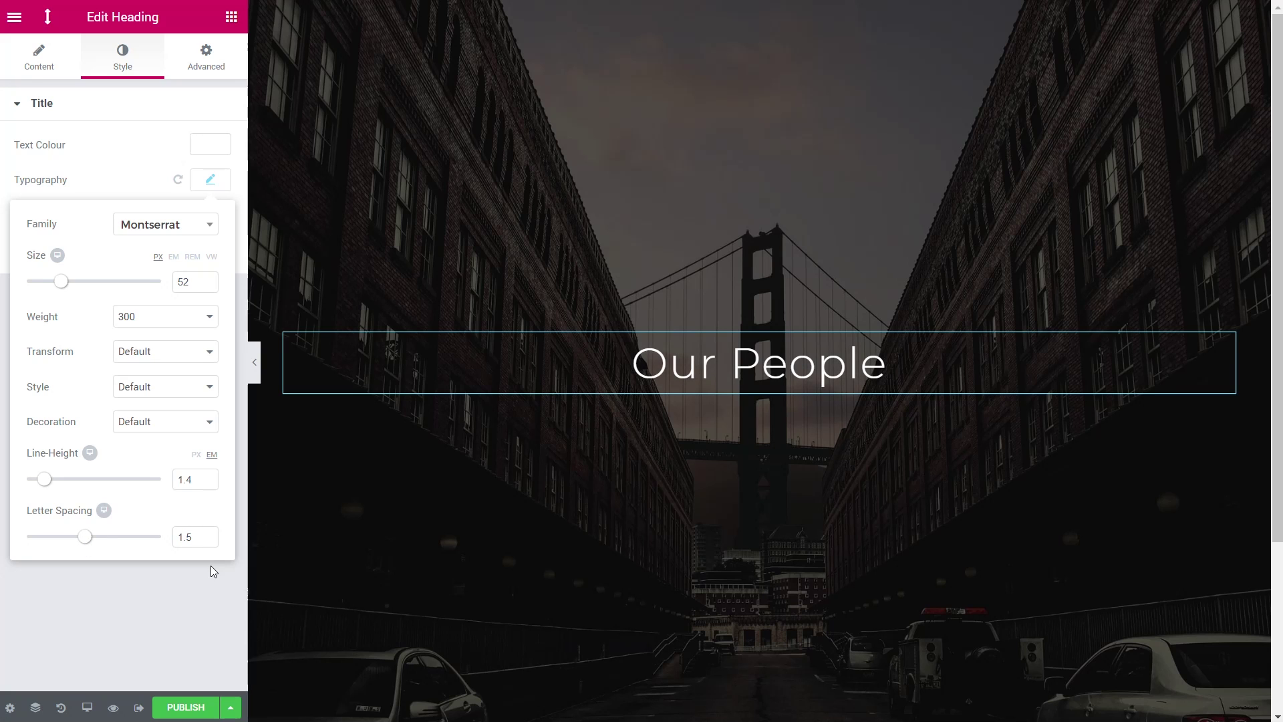
- Add an Inner Section below the "Our People" heading and duplicate one of its columns to make three columns
left_click(230, 17)
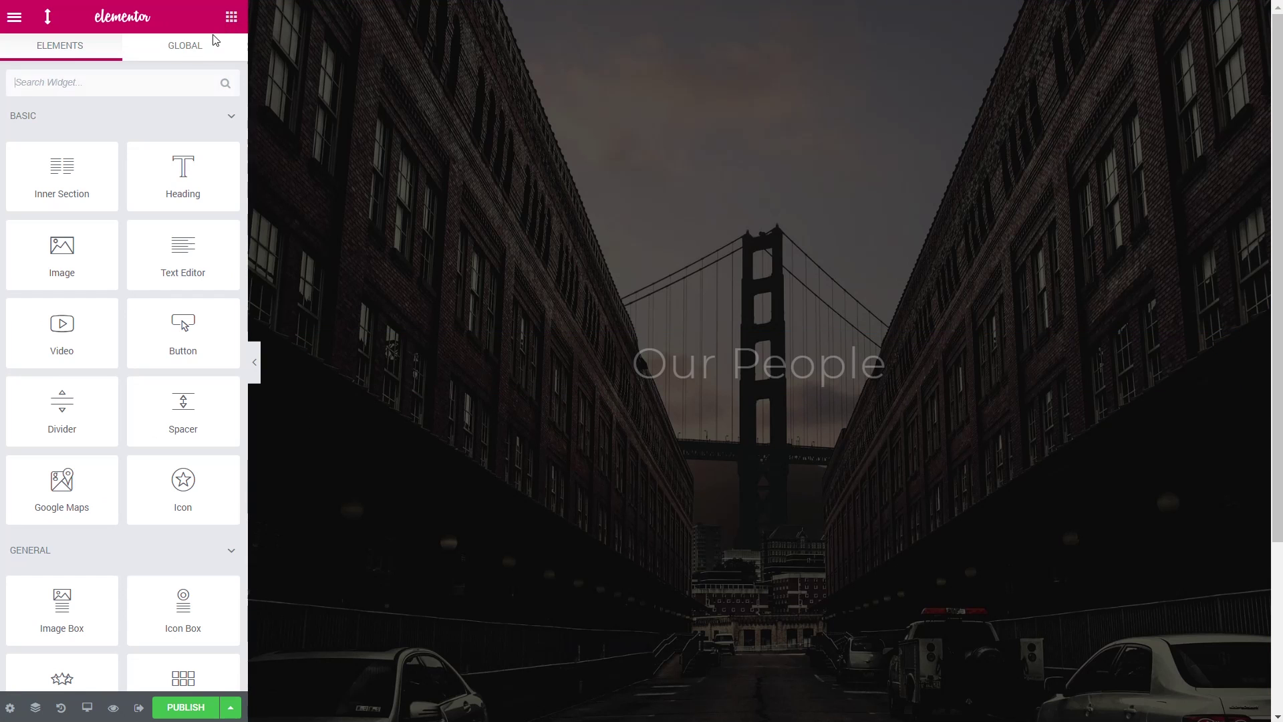
left_click_drag(61, 167, 601, 401)
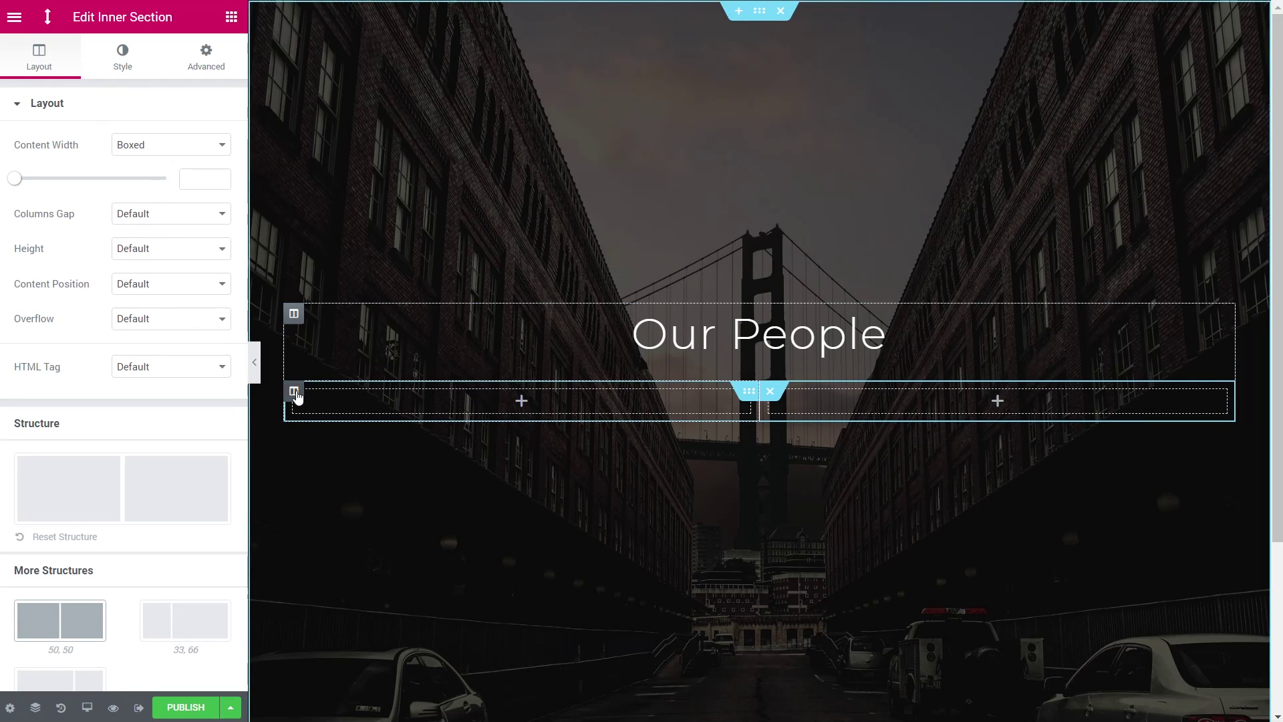
right_click(297, 397)
left_click(404, 474)
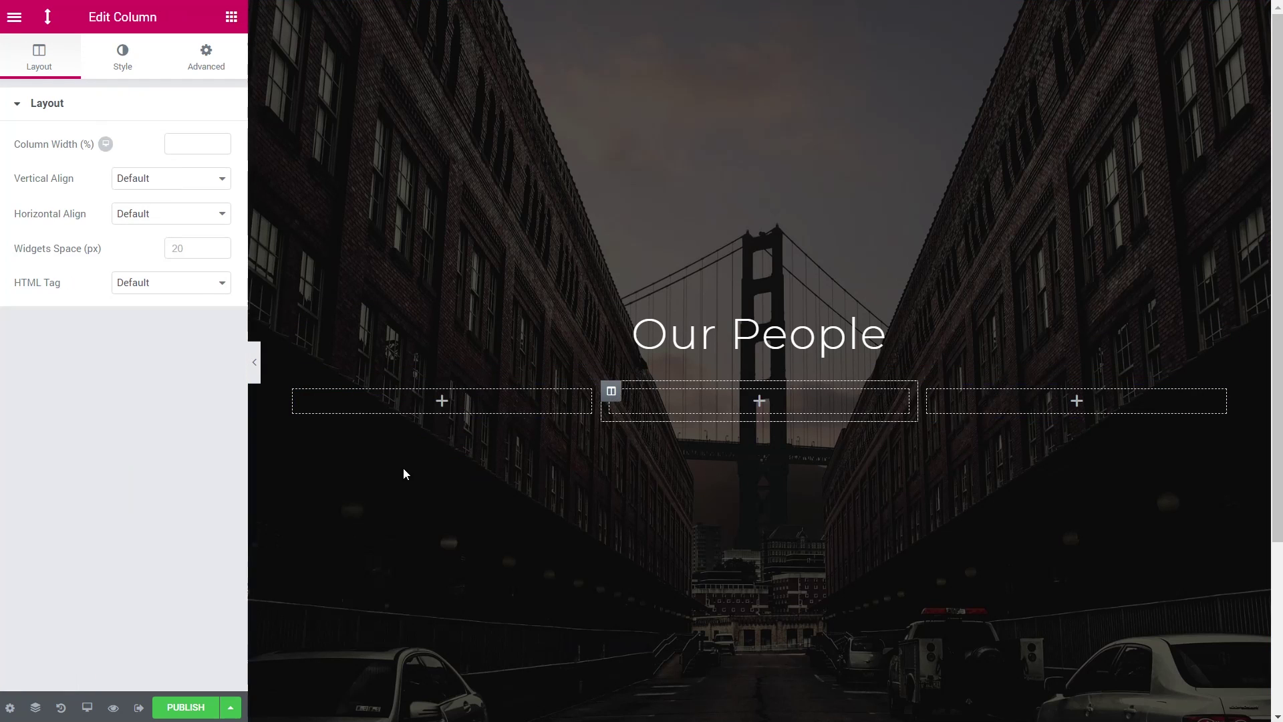
- Add an Image widget to the inner section's first column using img_53201478.jpg, the woman in a beanie, from the media library
left_click(235, 20)
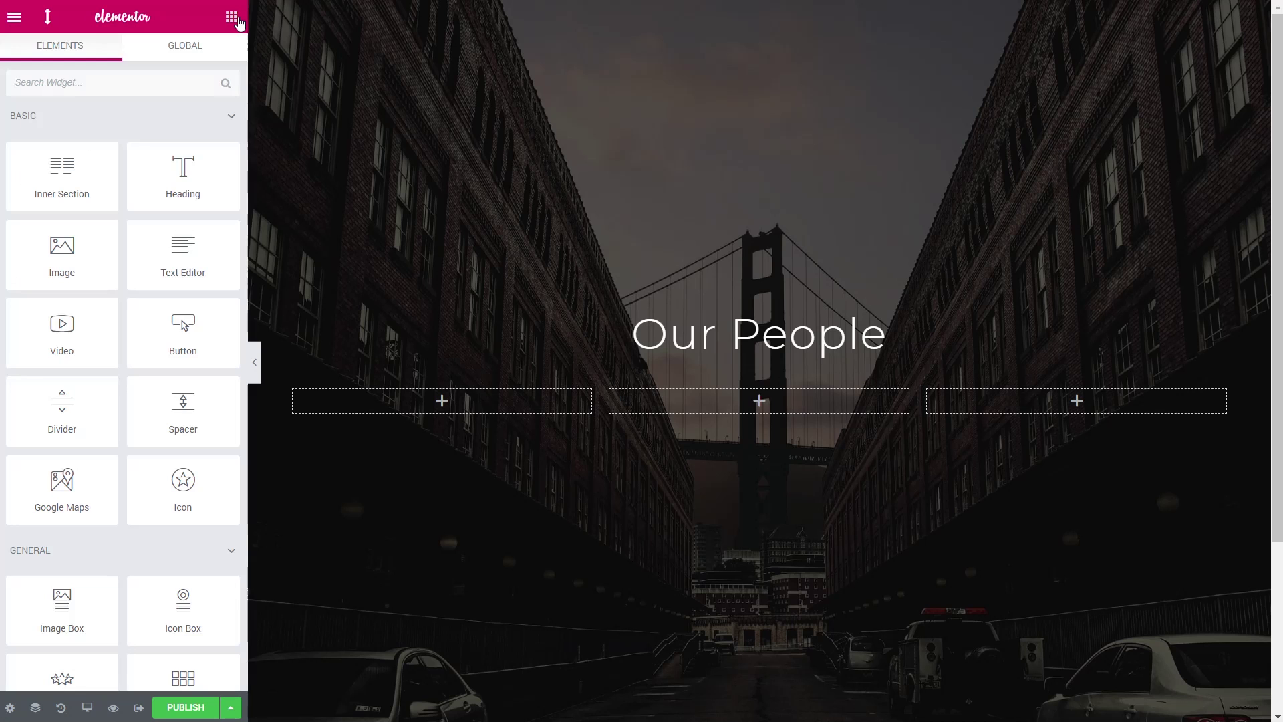
left_click_drag(61, 249, 401, 407)
left_click(134, 214)
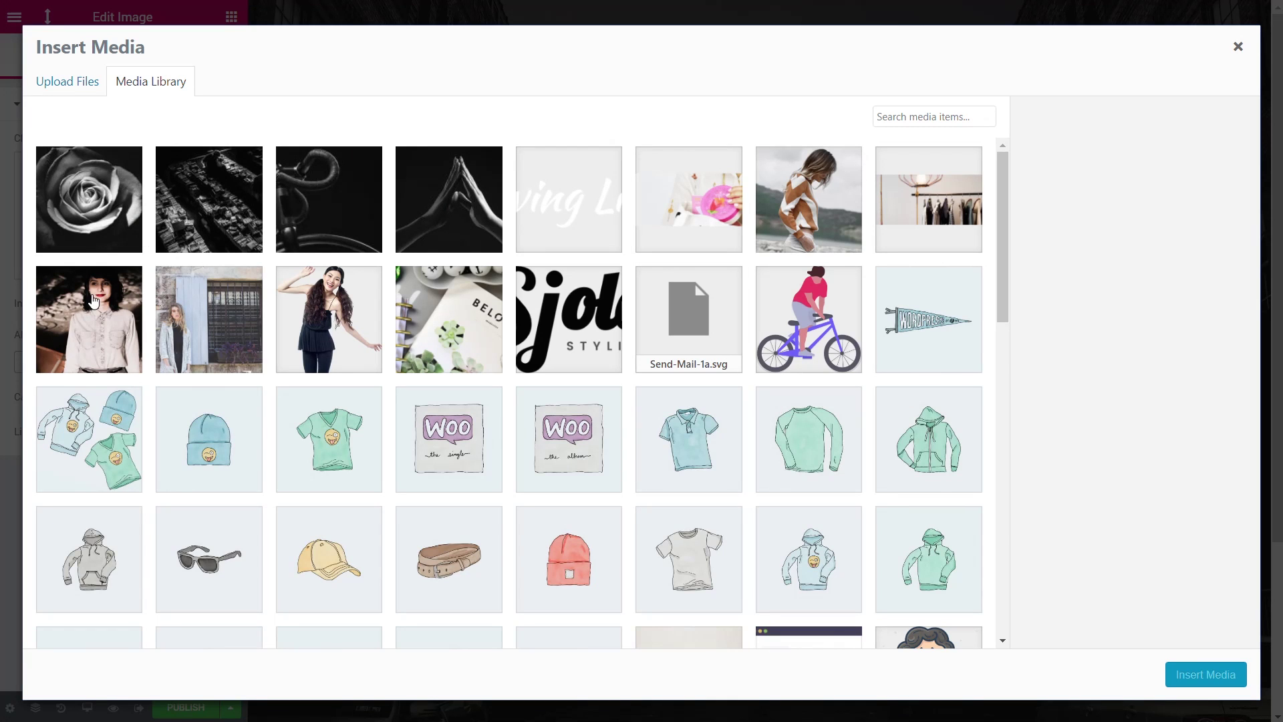
scroll(655, 377, "down", 5)
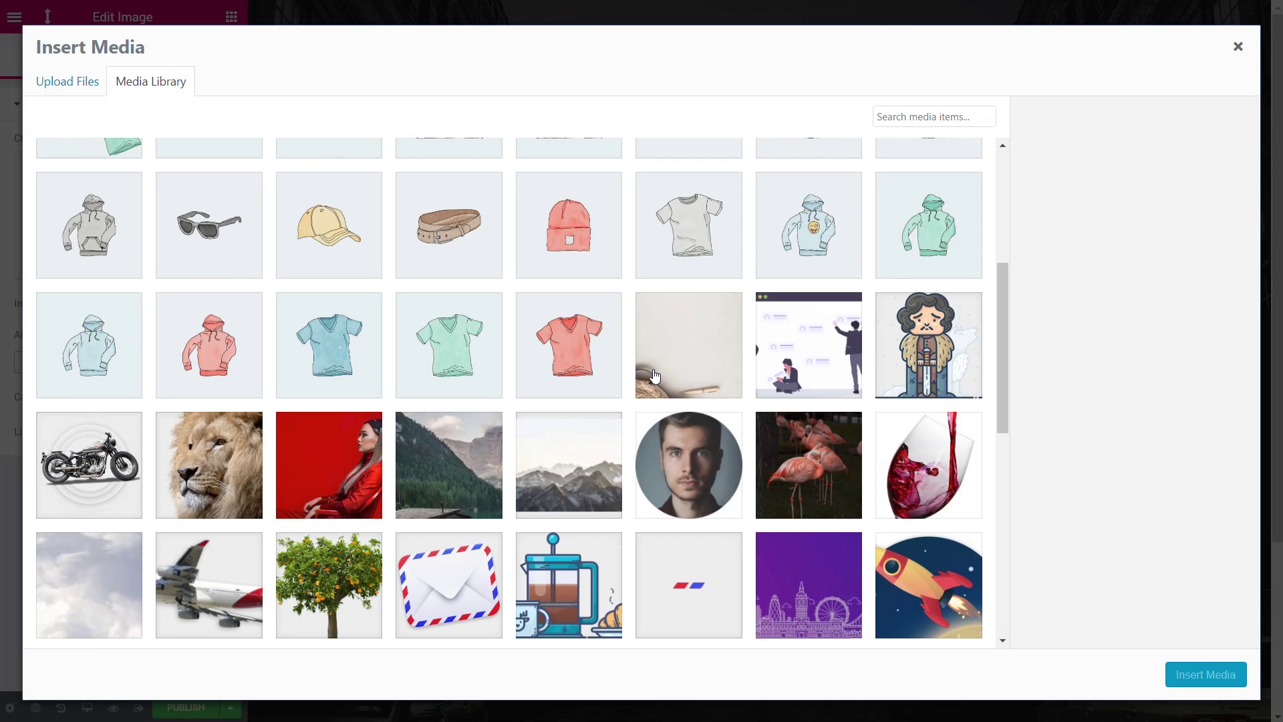
scroll(655, 377, "down", 9)
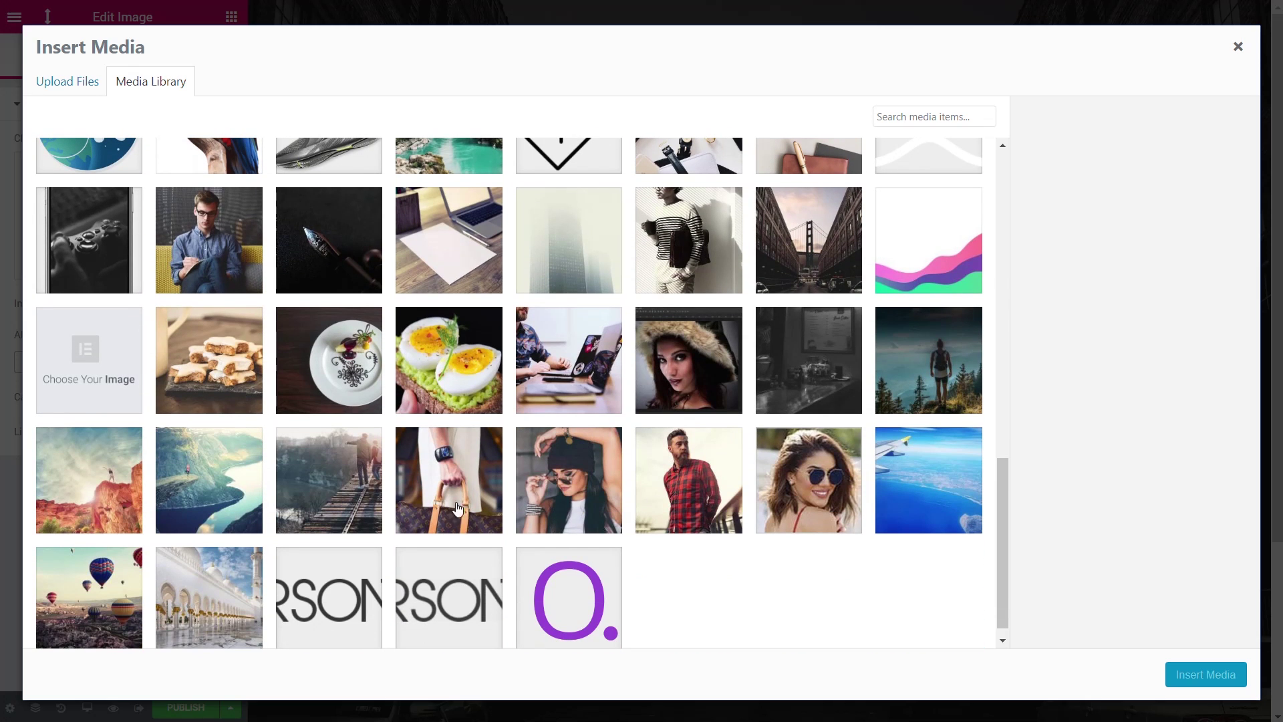
left_click(568, 484)
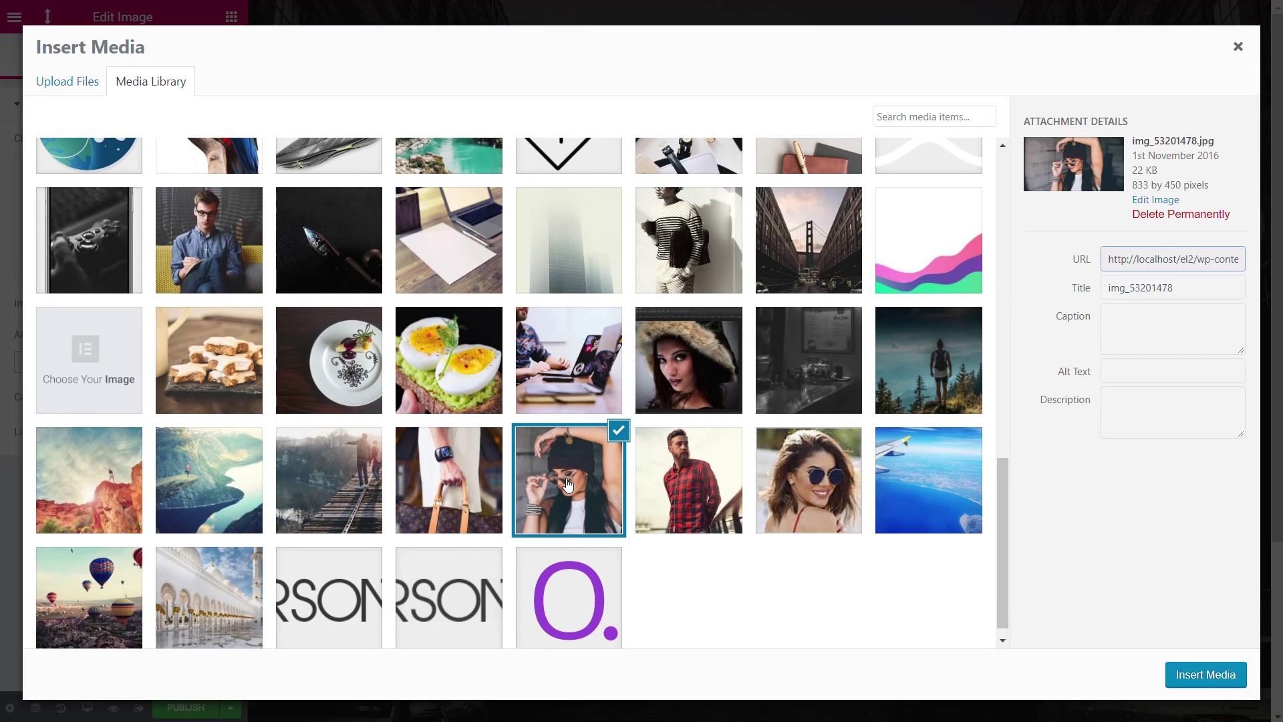
left_click(1201, 676)
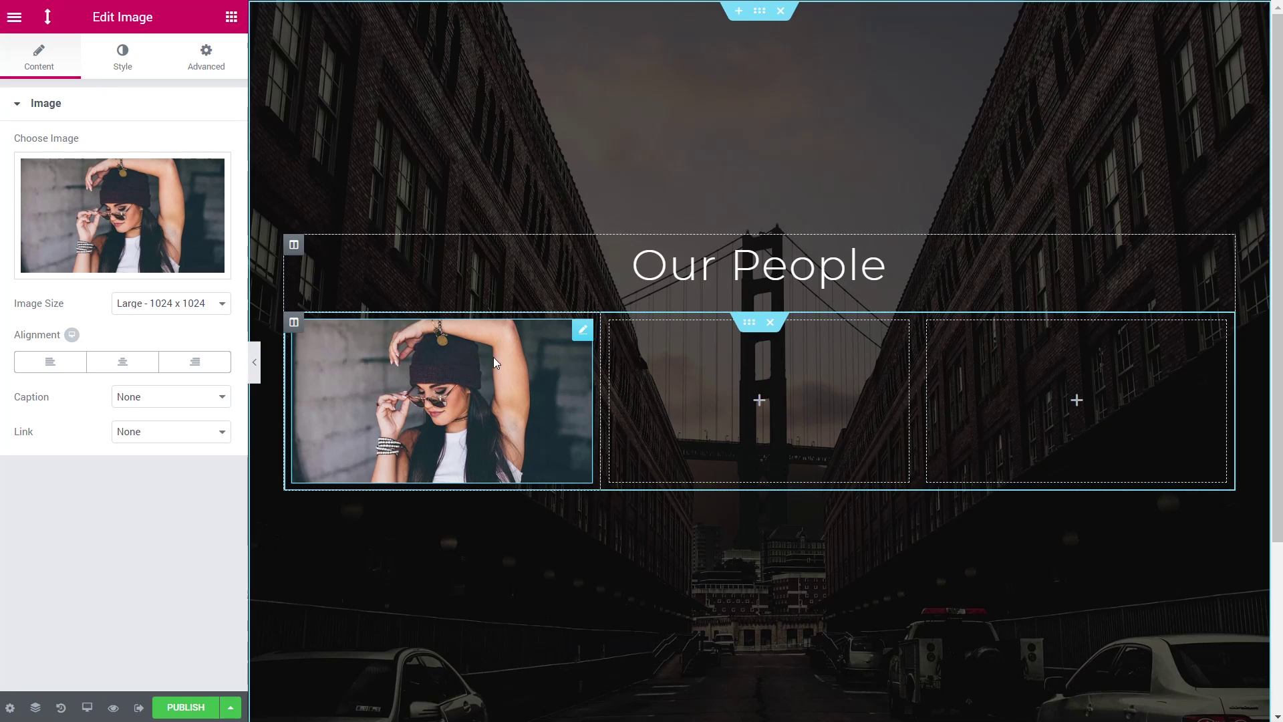
- Duplicate the image widget twice and move the copies into the inner section's second and third columns
right_click(571, 334)
left_click(608, 370)
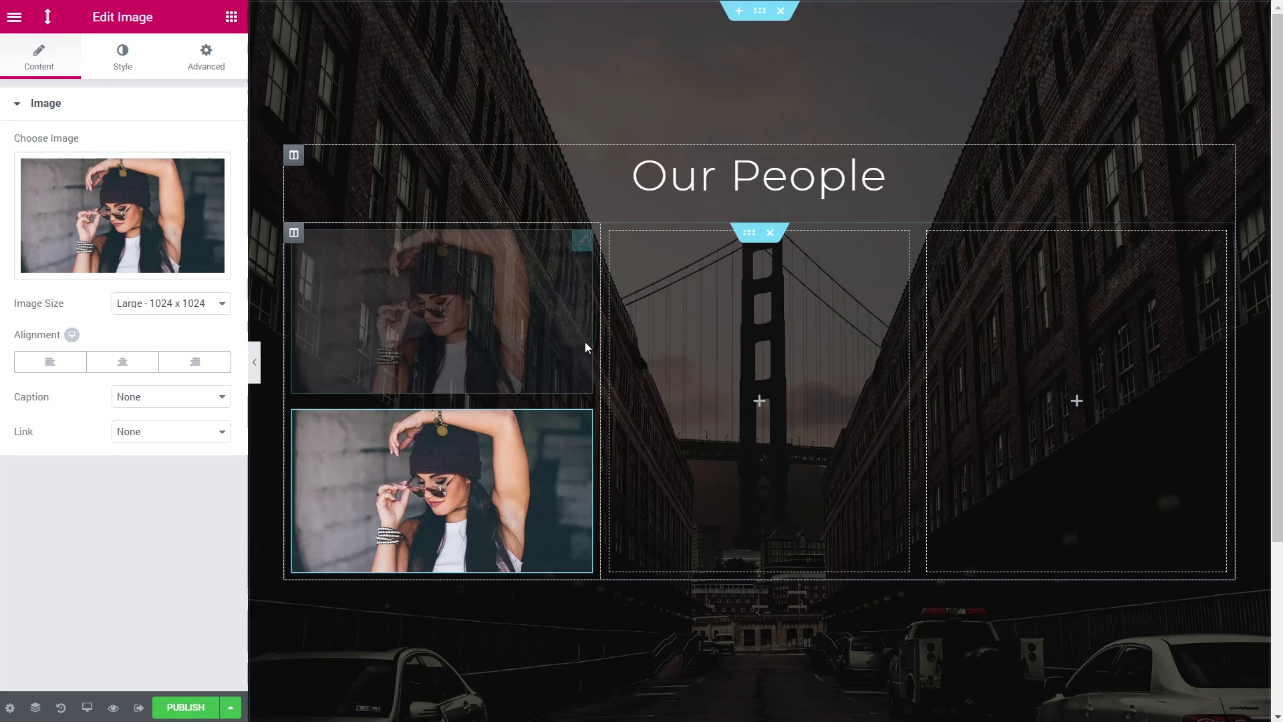
right_click(597, 269)
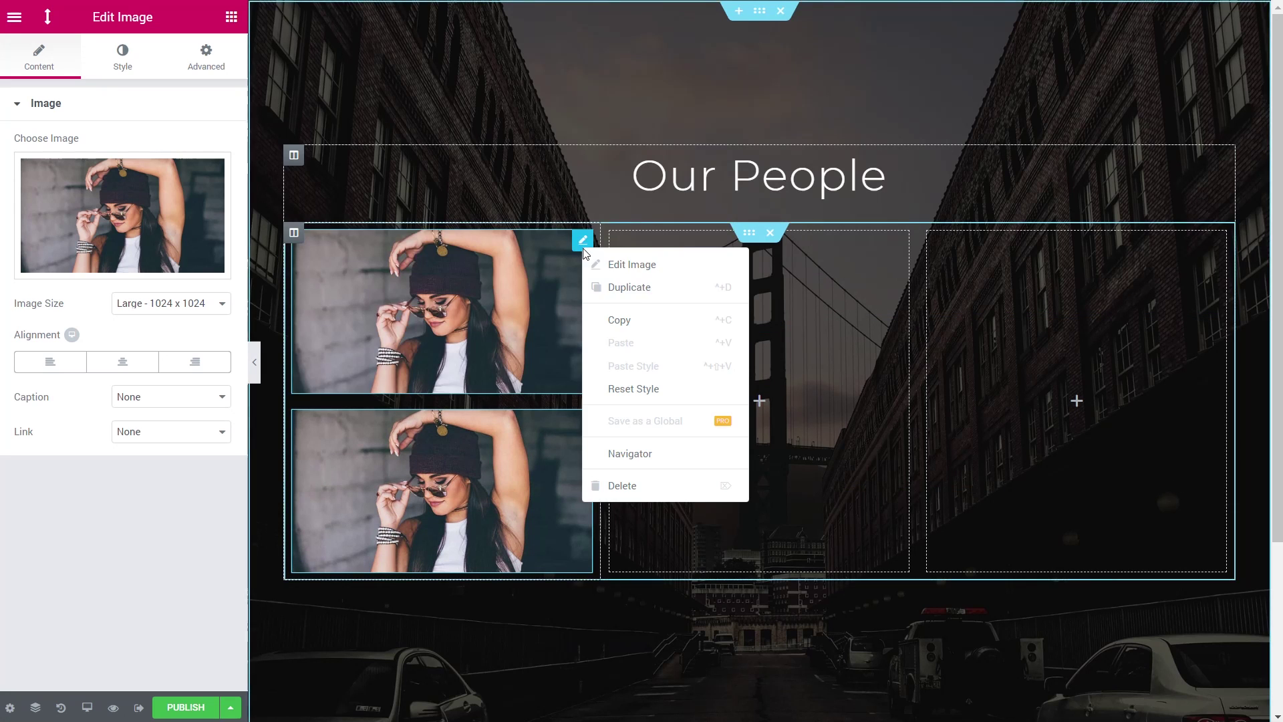
left_click(631, 290)
left_click_drag(573, 158, 675, 144)
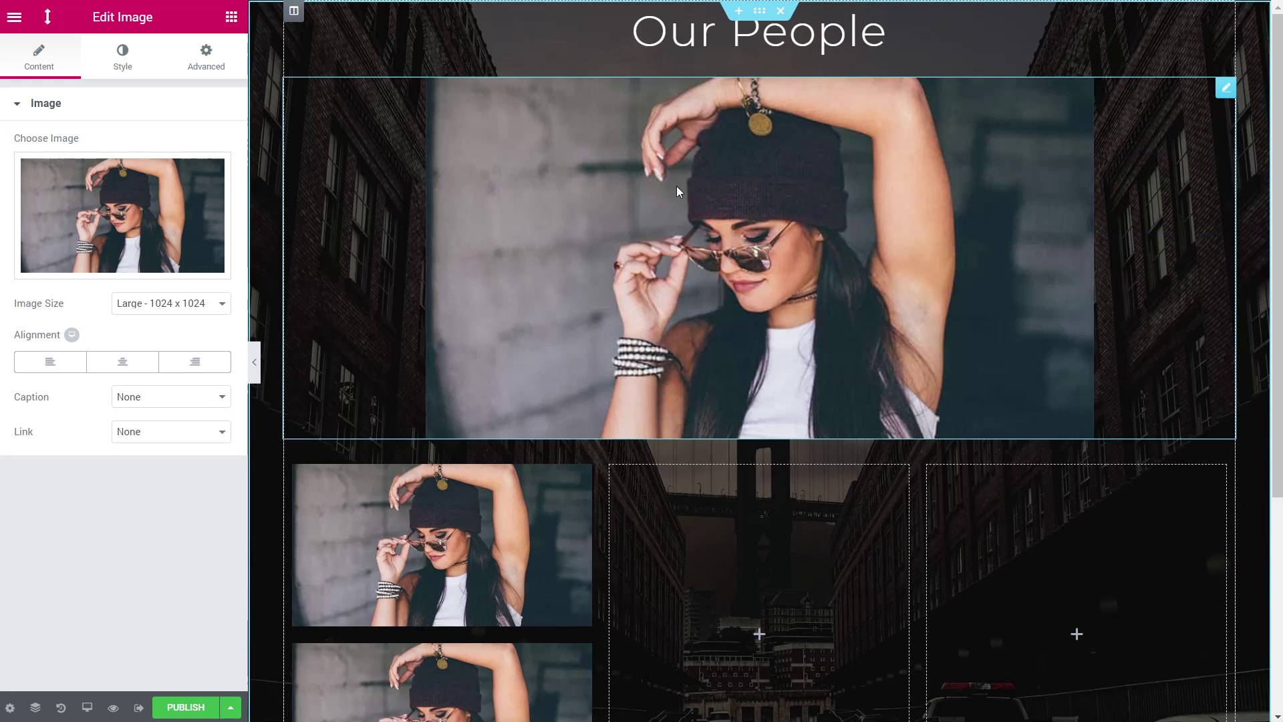
left_click_drag(1213, 93, 662, 391)
left_click_drag(585, 425, 1046, 345)
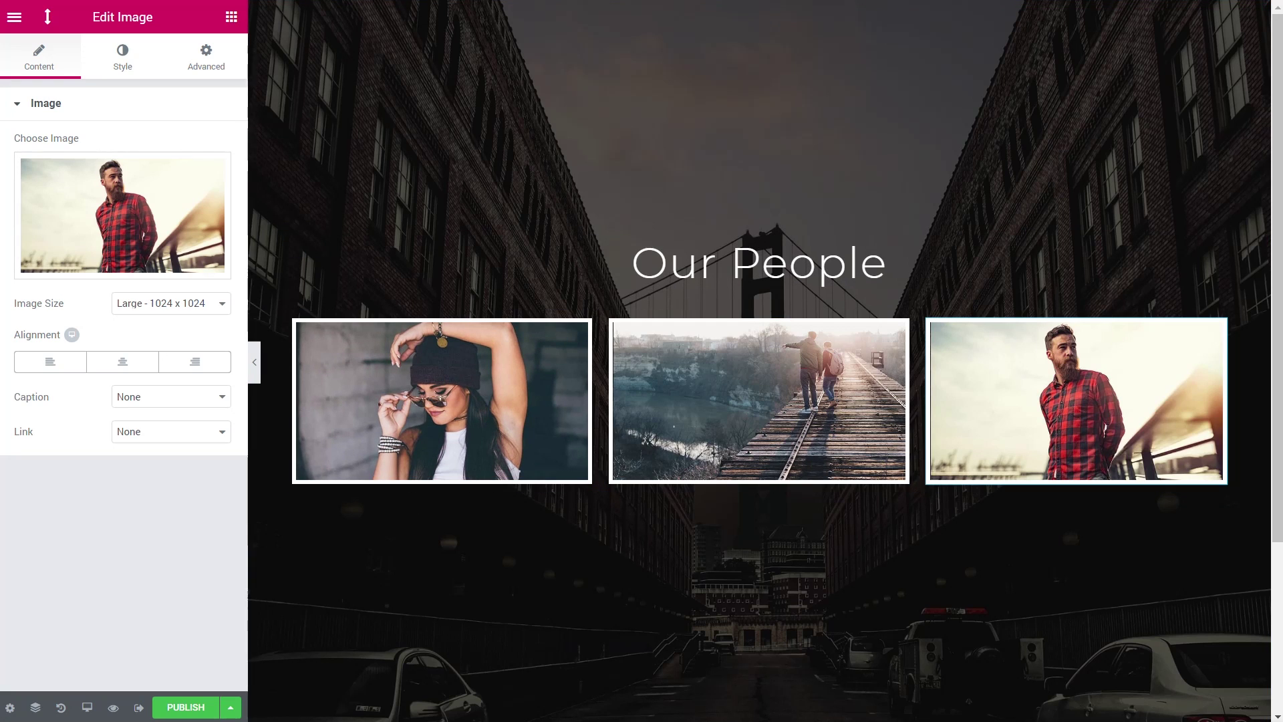
- Publish the Page 4 template and leave the editor for the WordPress dashboard
left_click(171, 711)
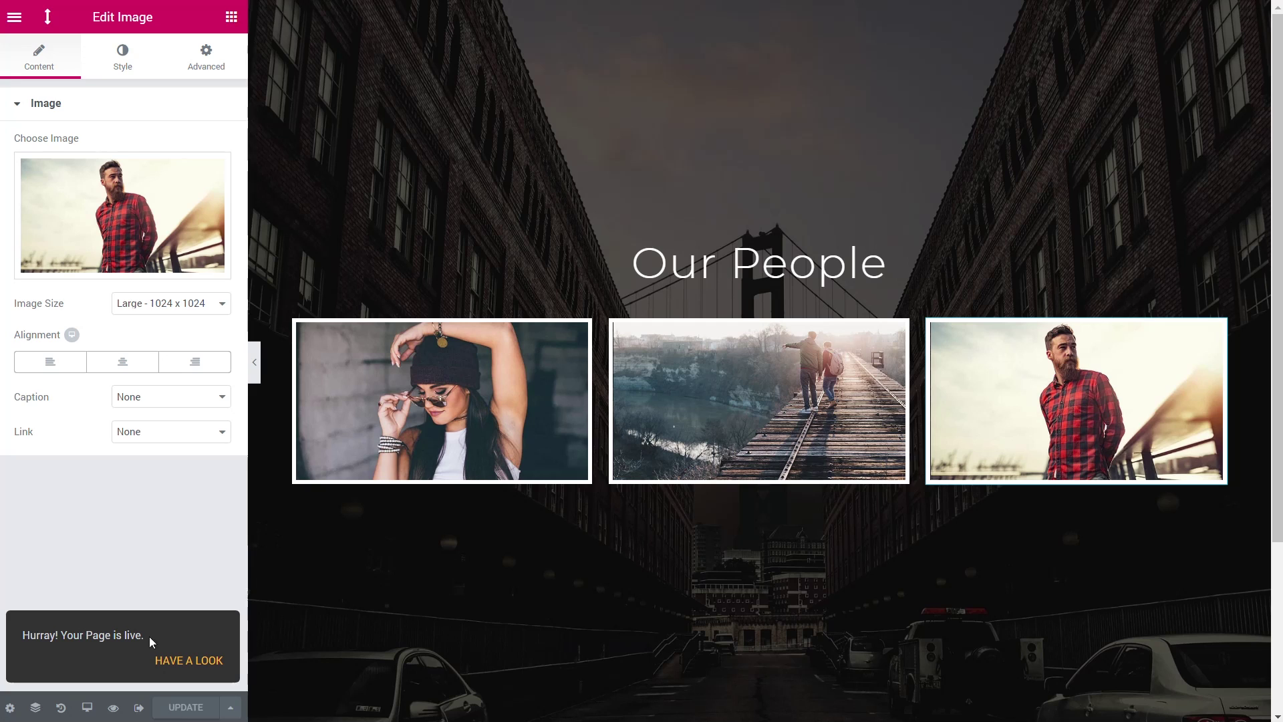
left_click(14, 22)
left_click(72, 494)
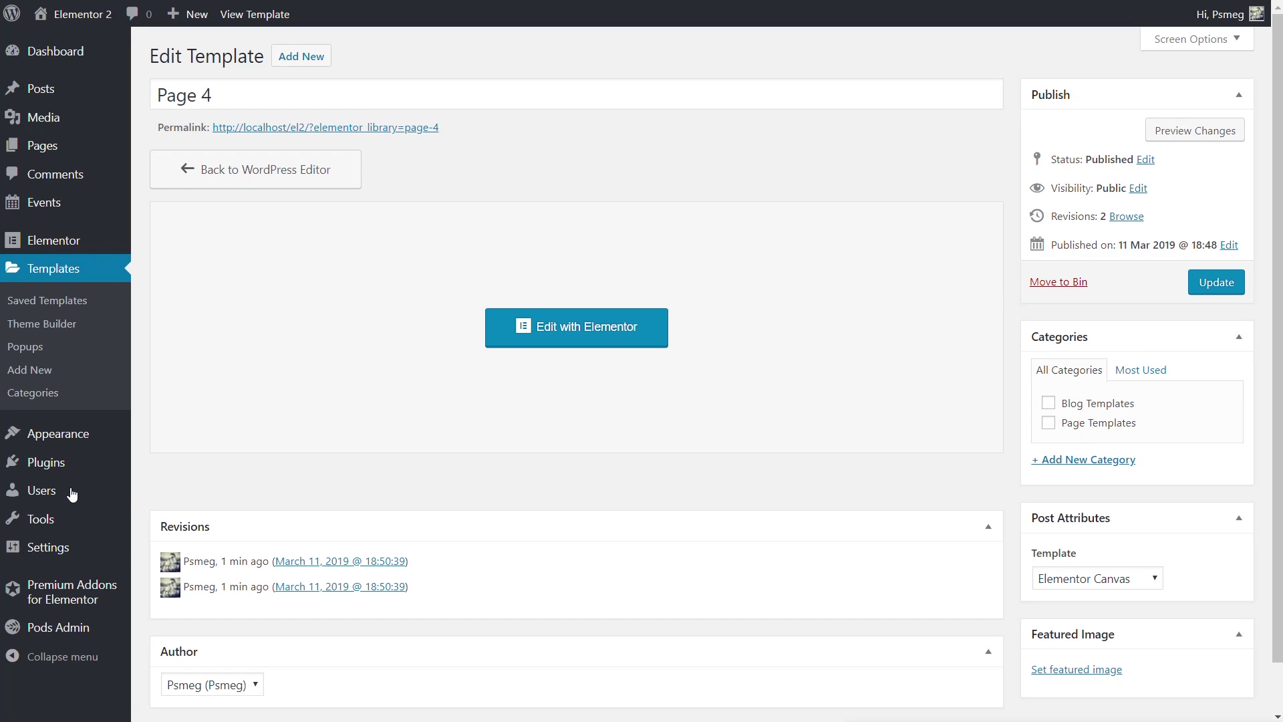
- Create a new WordPress page titled "Vertical Navigation"
mouse_move(53, 147)
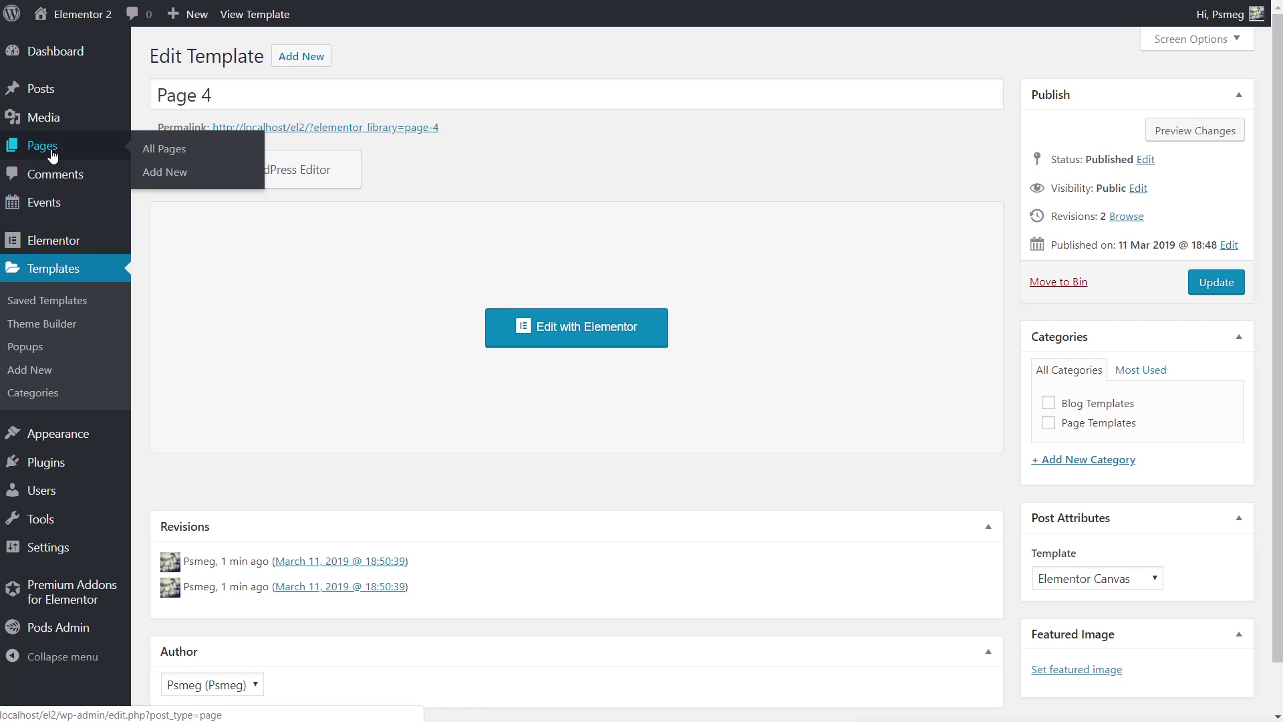
left_click(187, 173)
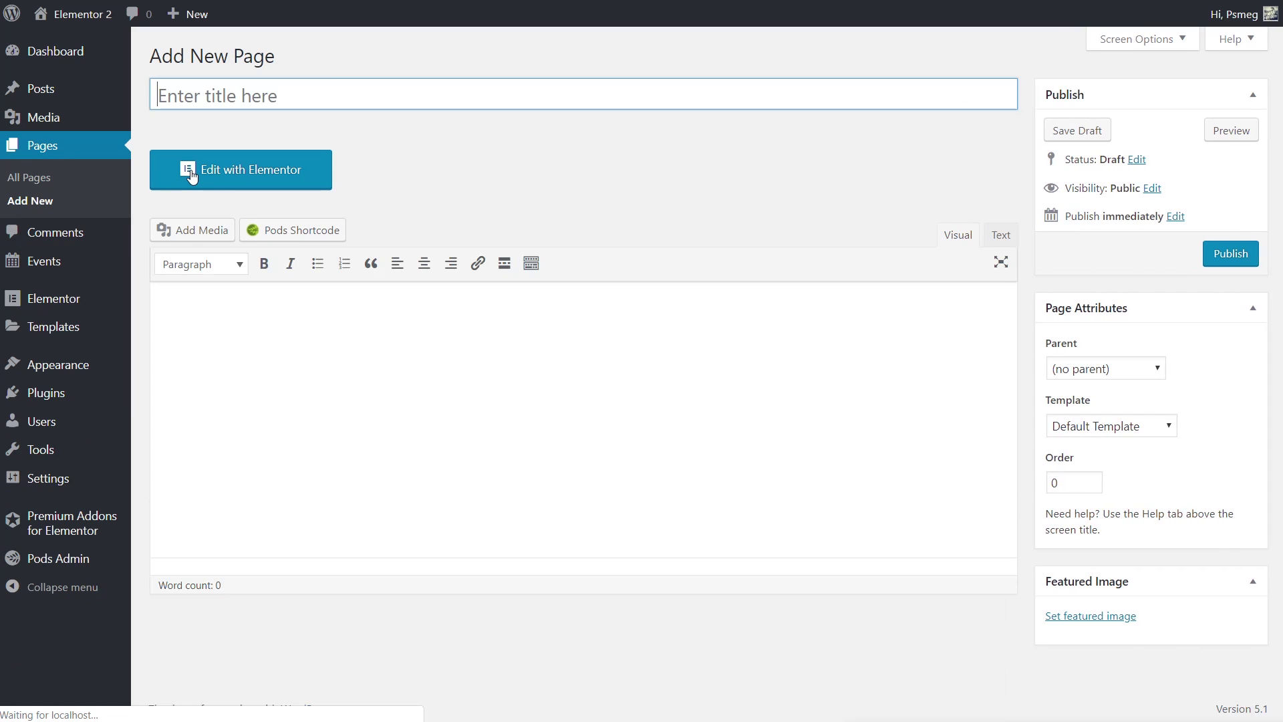
left_click(211, 90)
type("Vertical Sl")
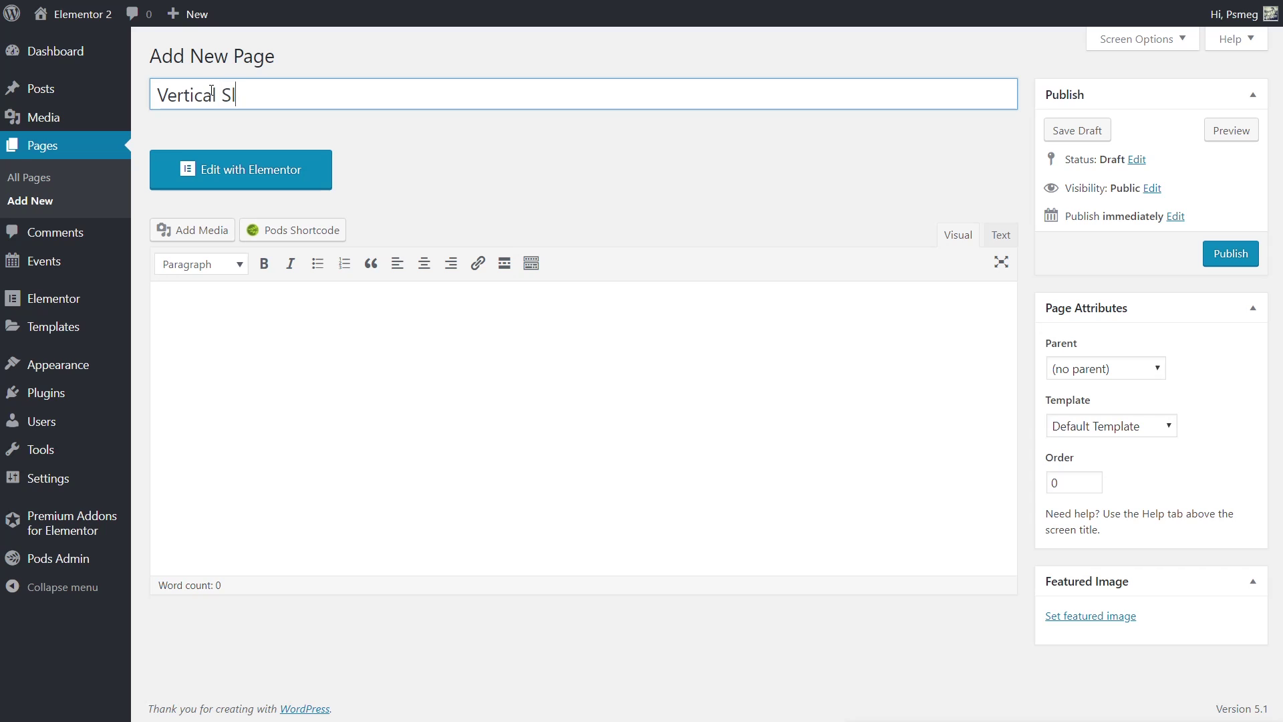
key("BackSpace")
key("BackSpace")
type("Navigation")
- Assign the Elementor Canvas template to the Vertical Navigation page and publish it
left_click(1139, 427)
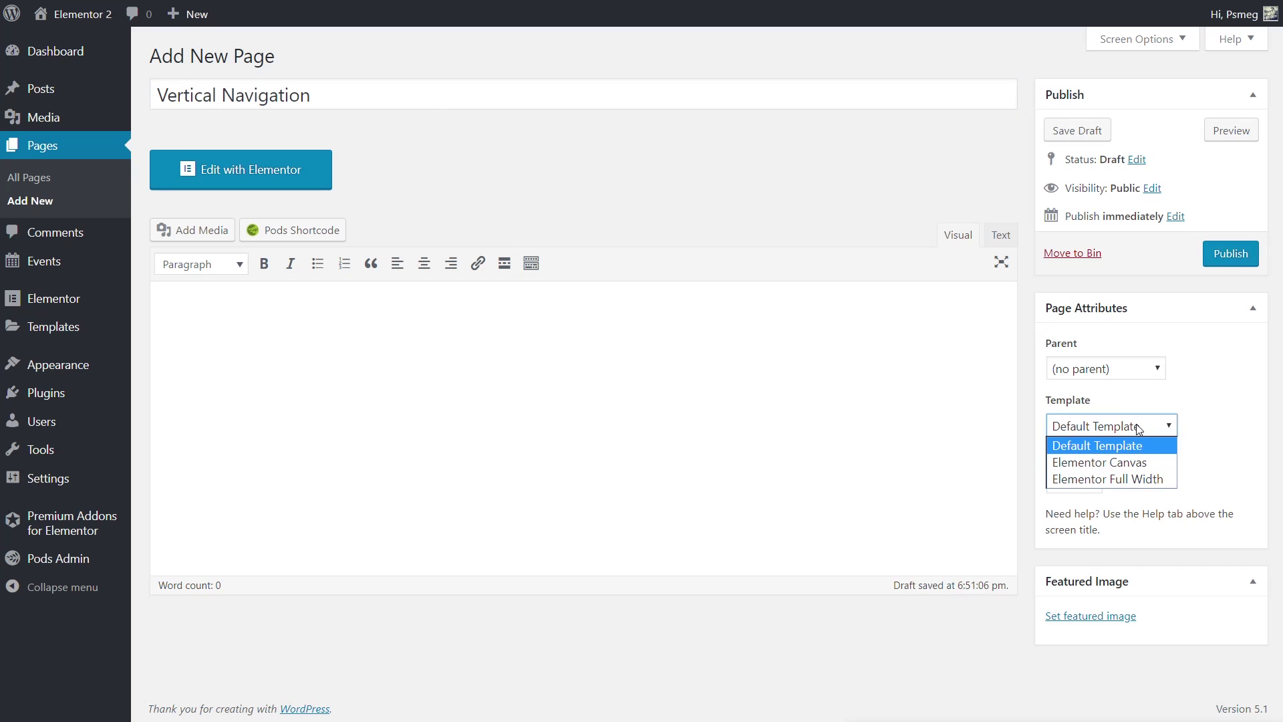
left_click(1133, 463)
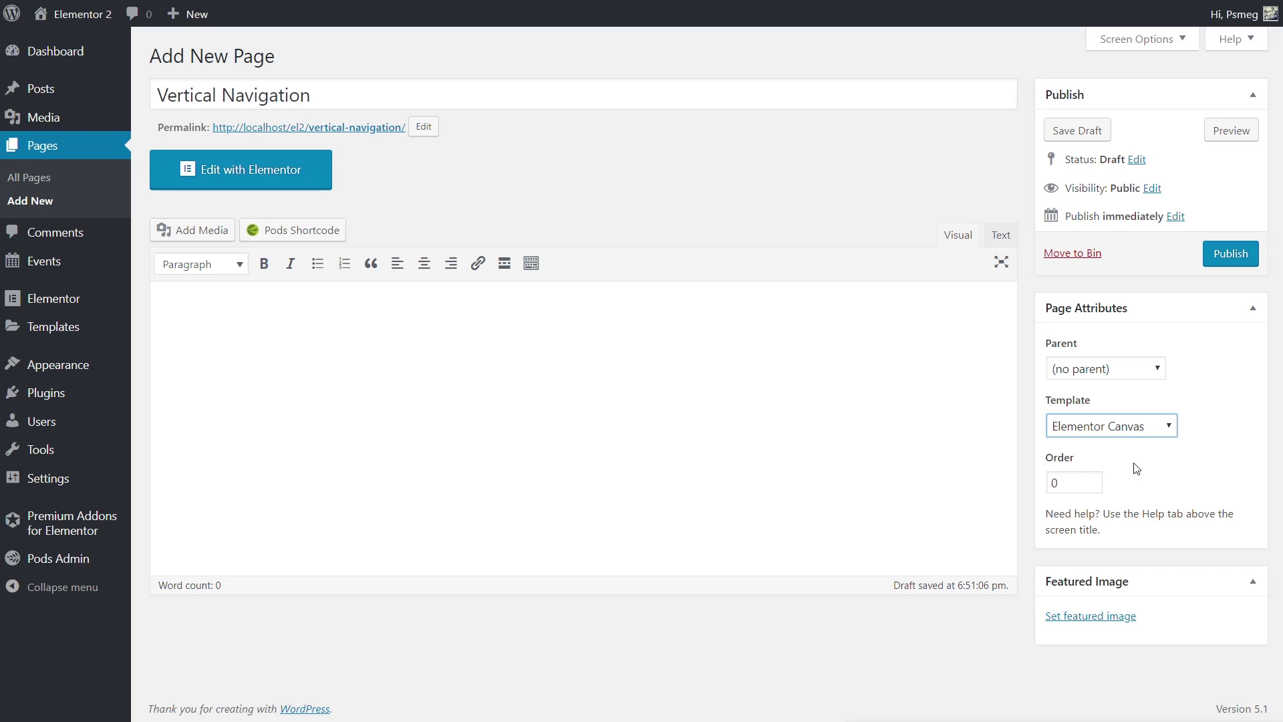
left_click(1249, 262)
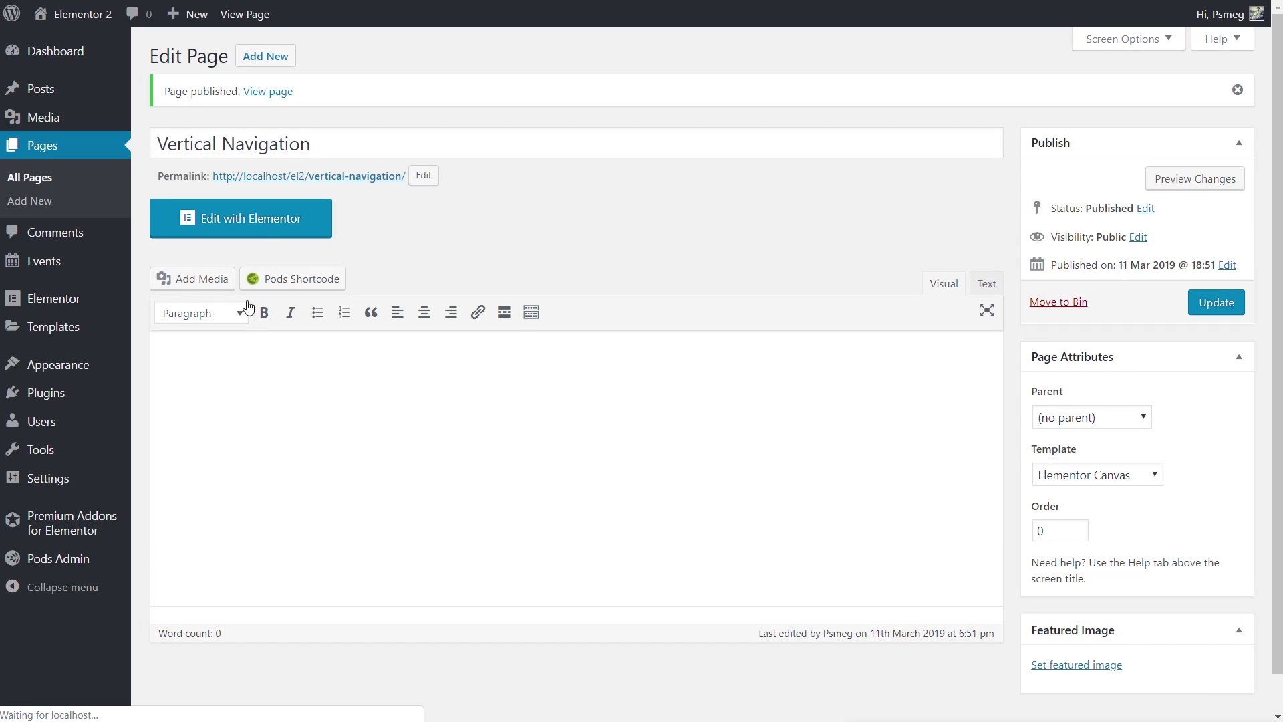
- Open the page in the Elementor editor, search the widgets for "vertical" and add the Premium Vertical Scroll widget to the page
left_click(257, 222)
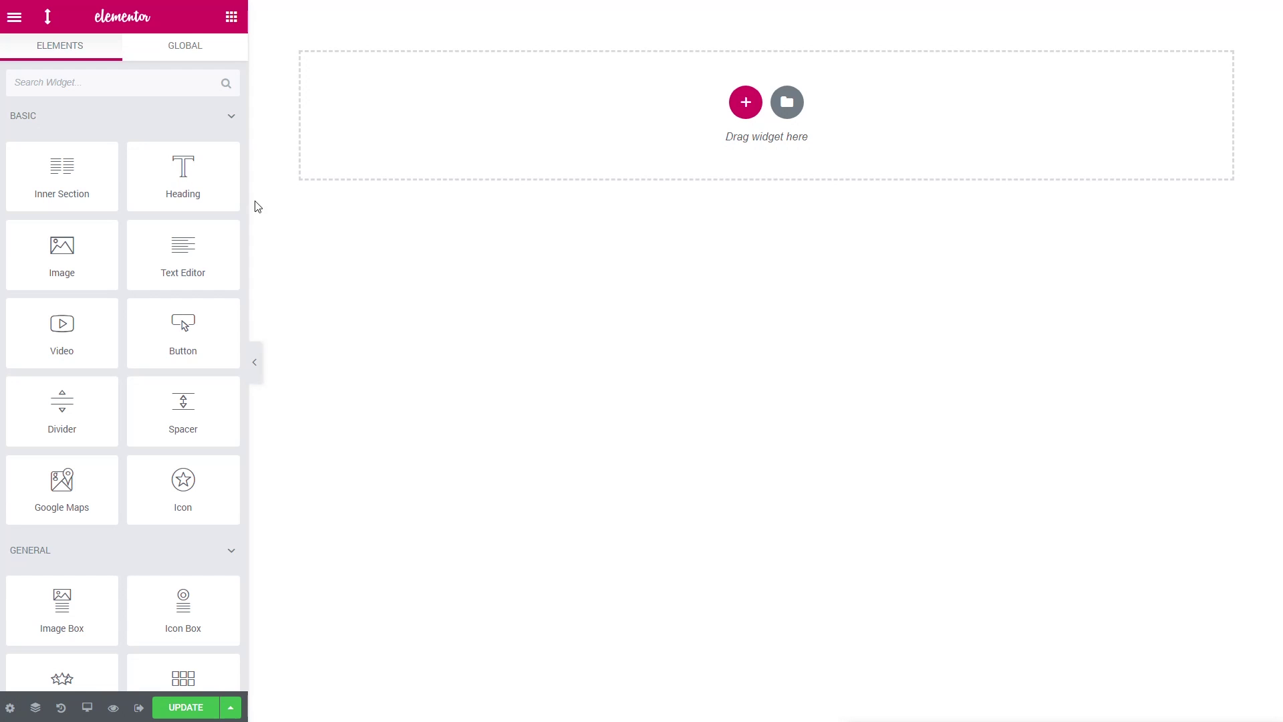
left_click(148, 85)
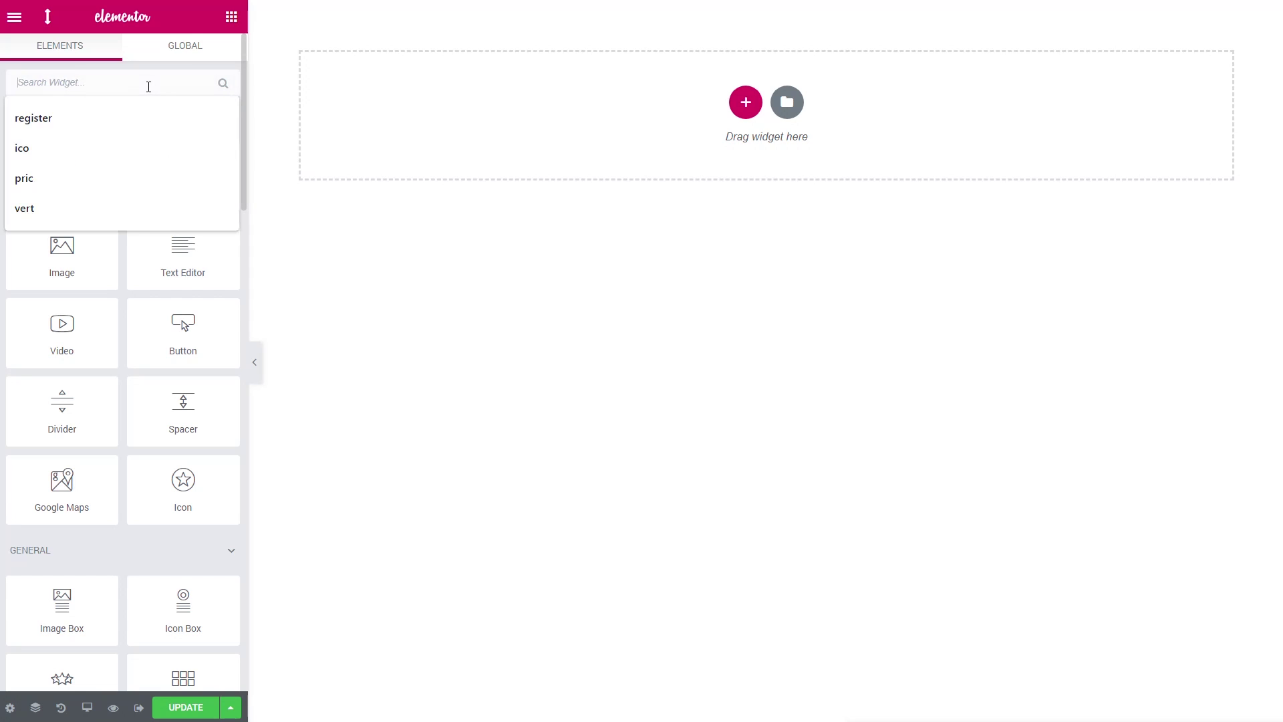
type("vertical")
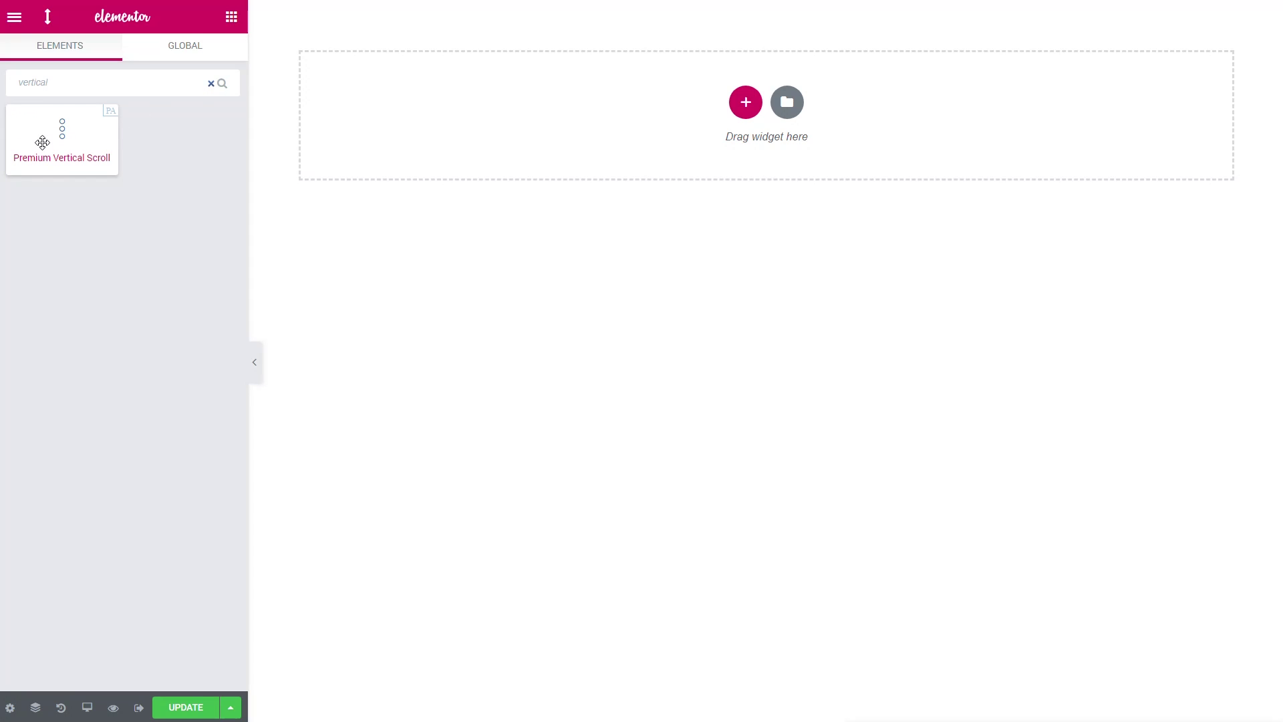
left_click_drag(42, 142, 520, 62)
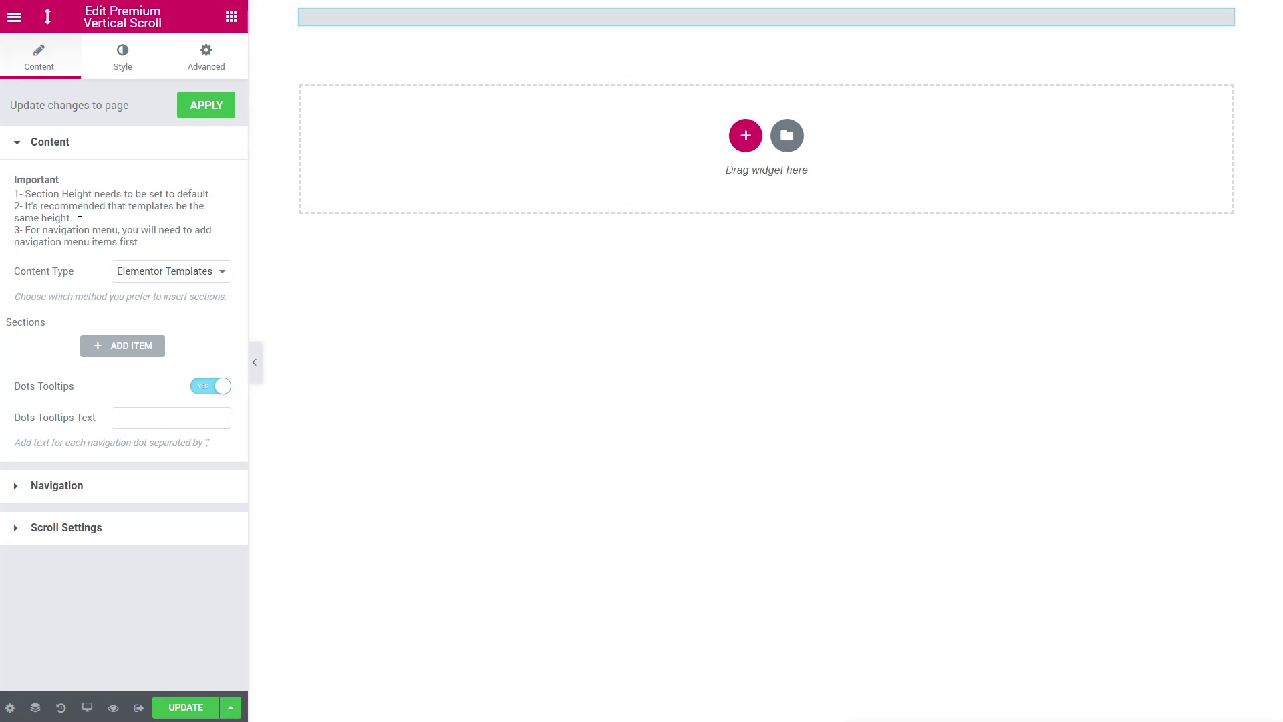
- Keep Elementor Templates as the content type and add a first section item that uses the Page1 template
left_click(151, 274)
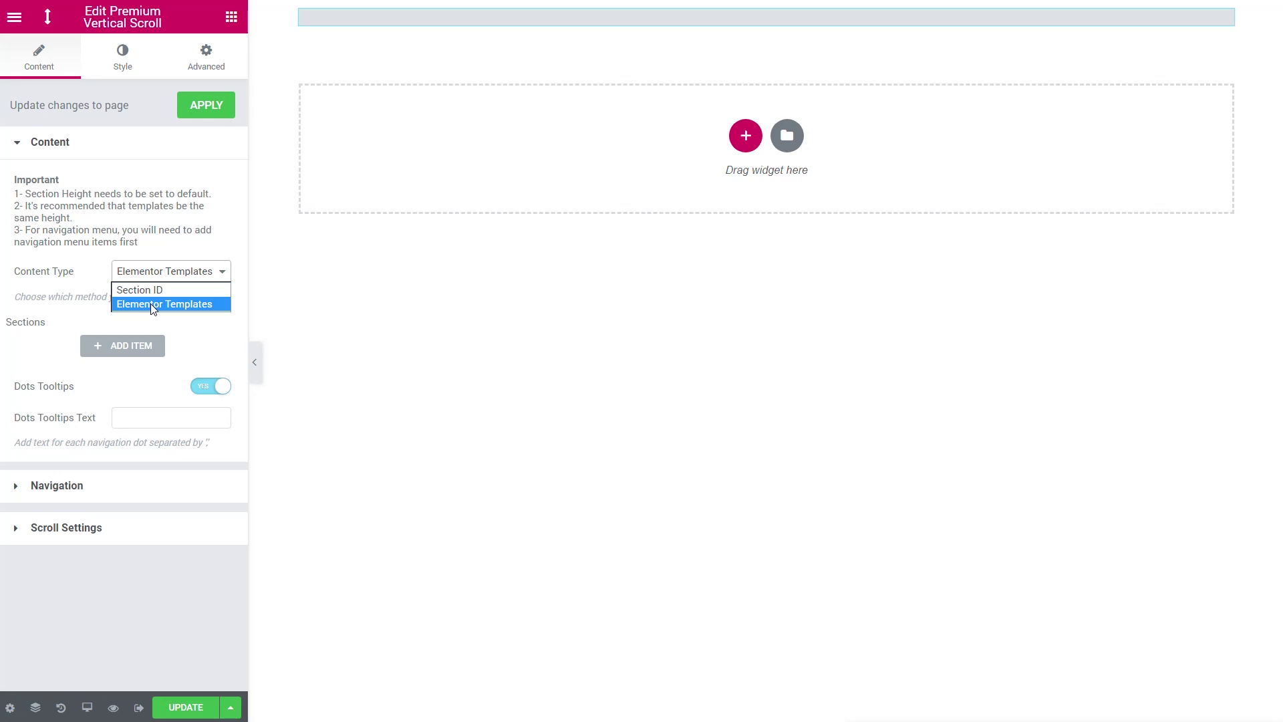
left_click(153, 305)
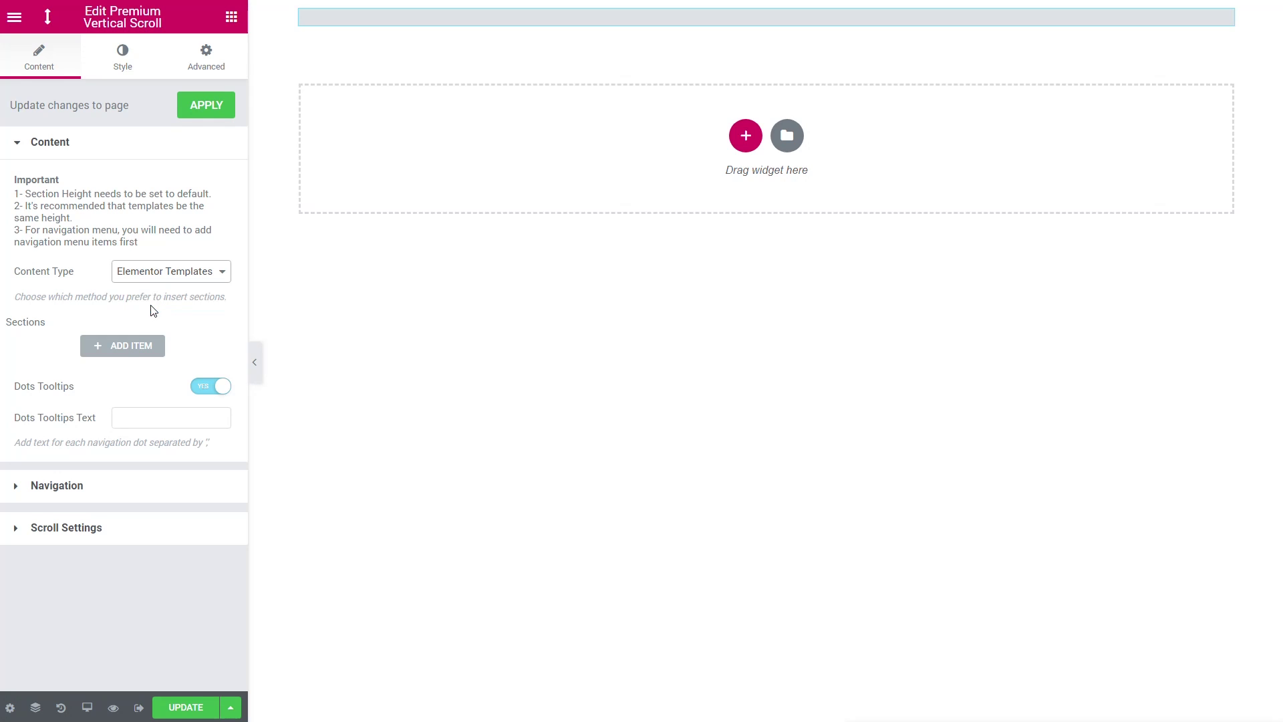
left_click(127, 349)
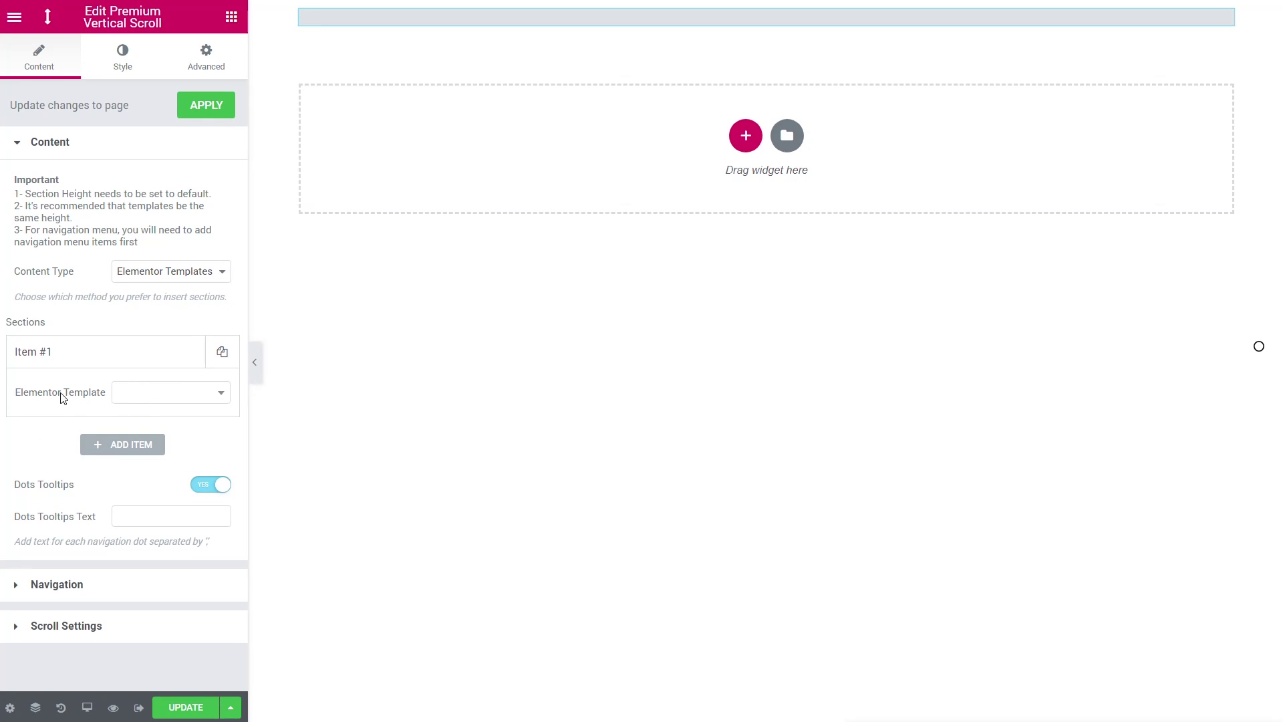
left_click(193, 395)
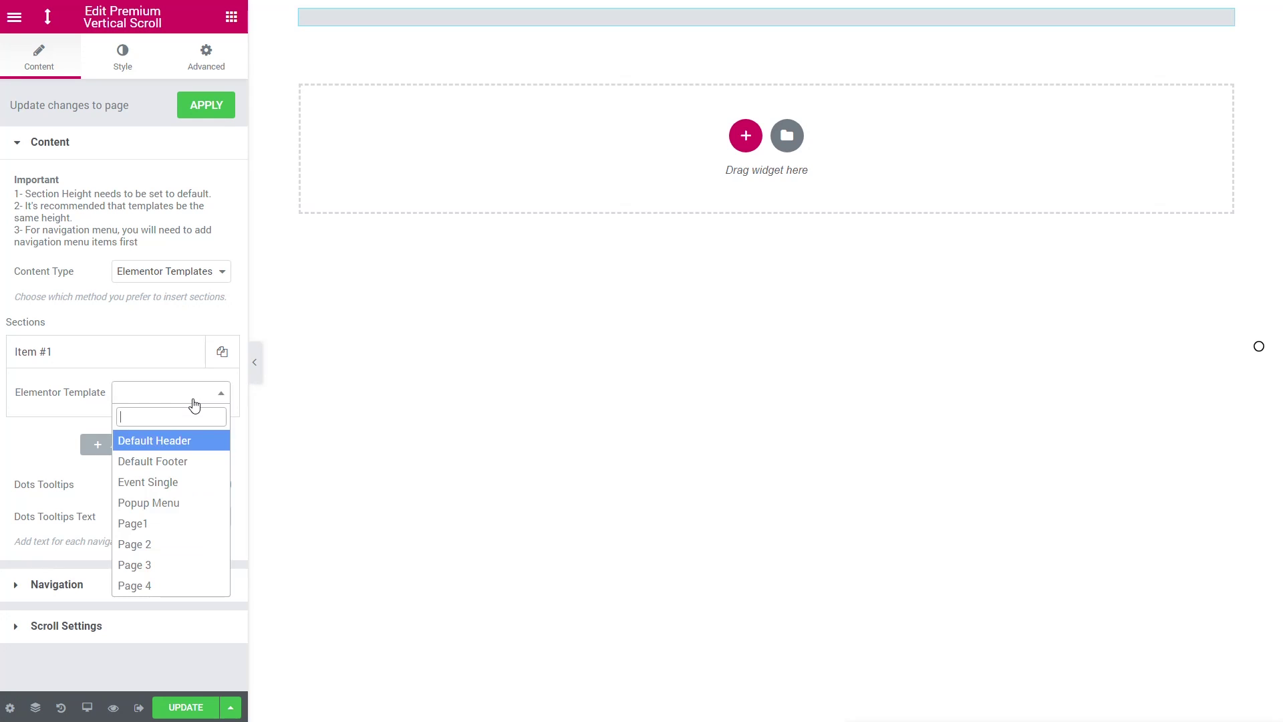
left_click(160, 523)
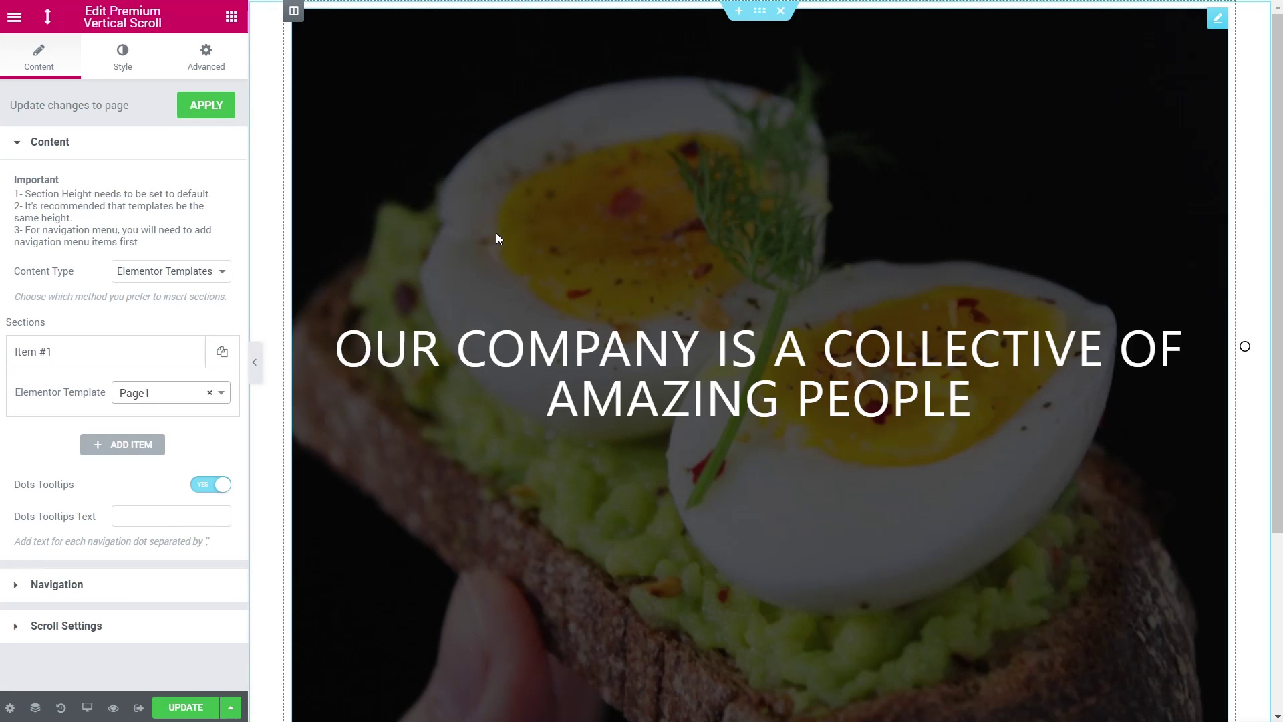
- Set the content width of the section holding the widget to Full Width and its columns gap to No Gap
left_click(760, 12)
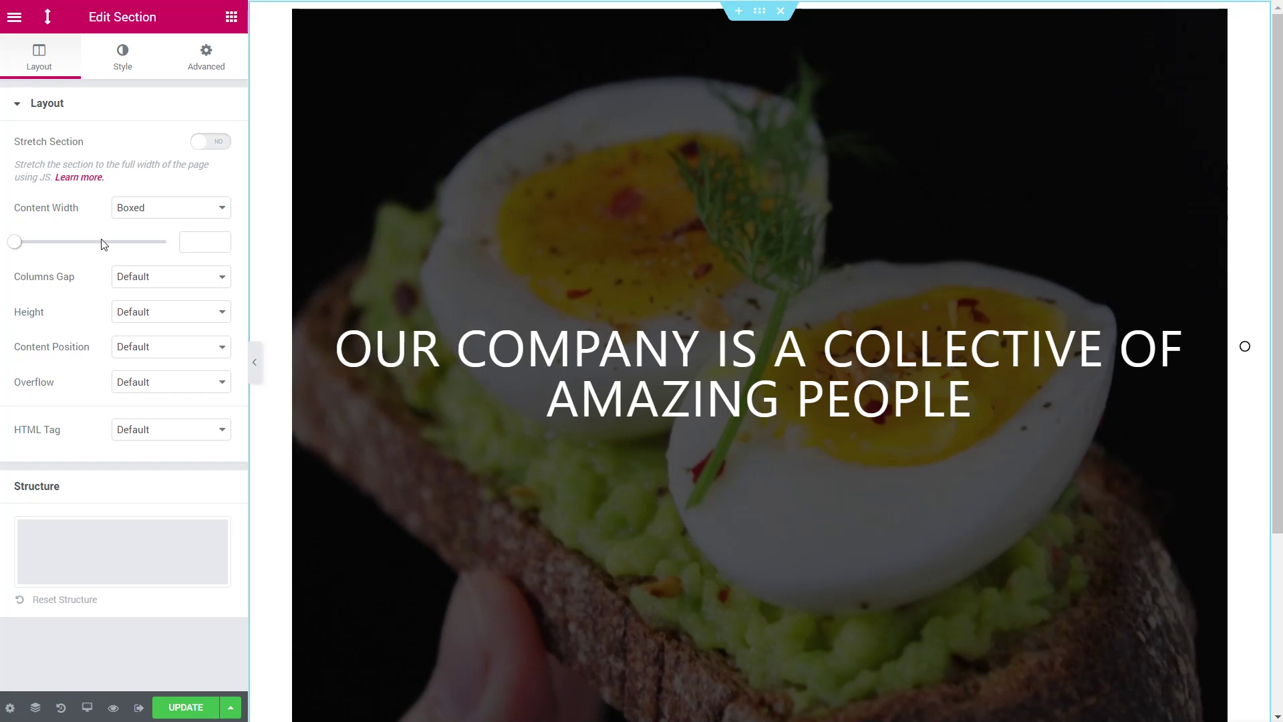
left_click(158, 211)
left_click(153, 241)
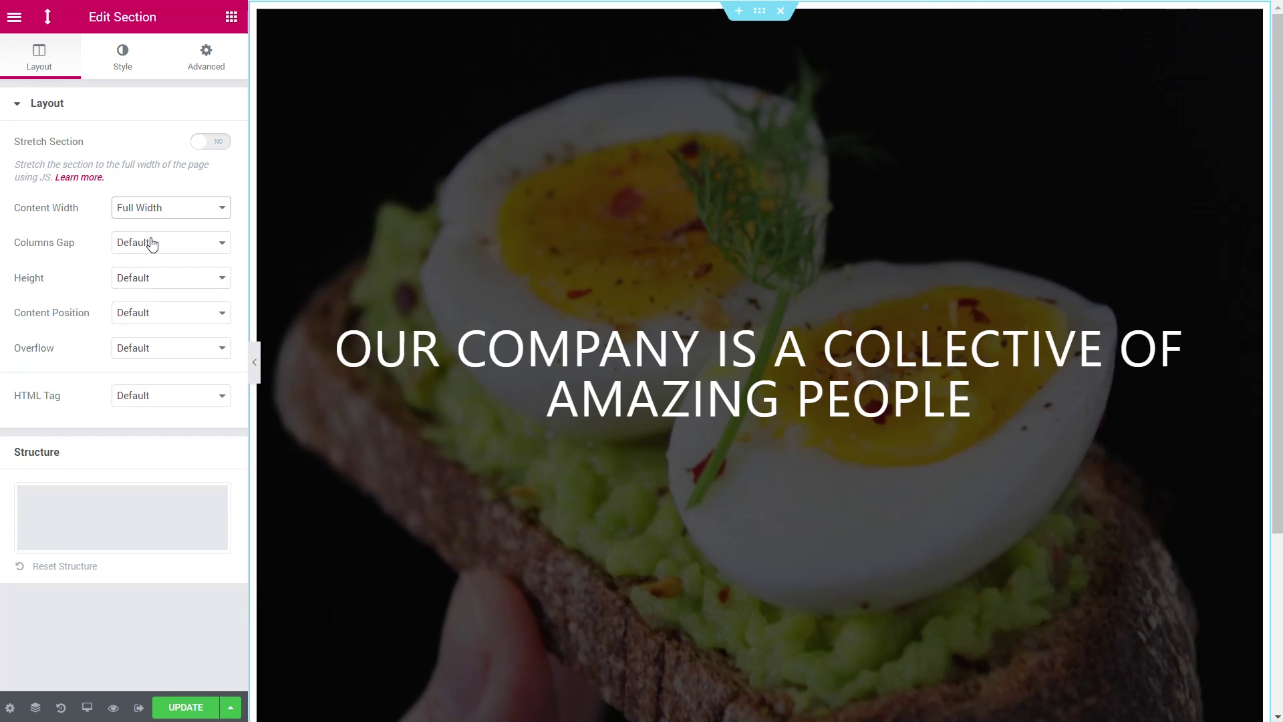
left_click(171, 245)
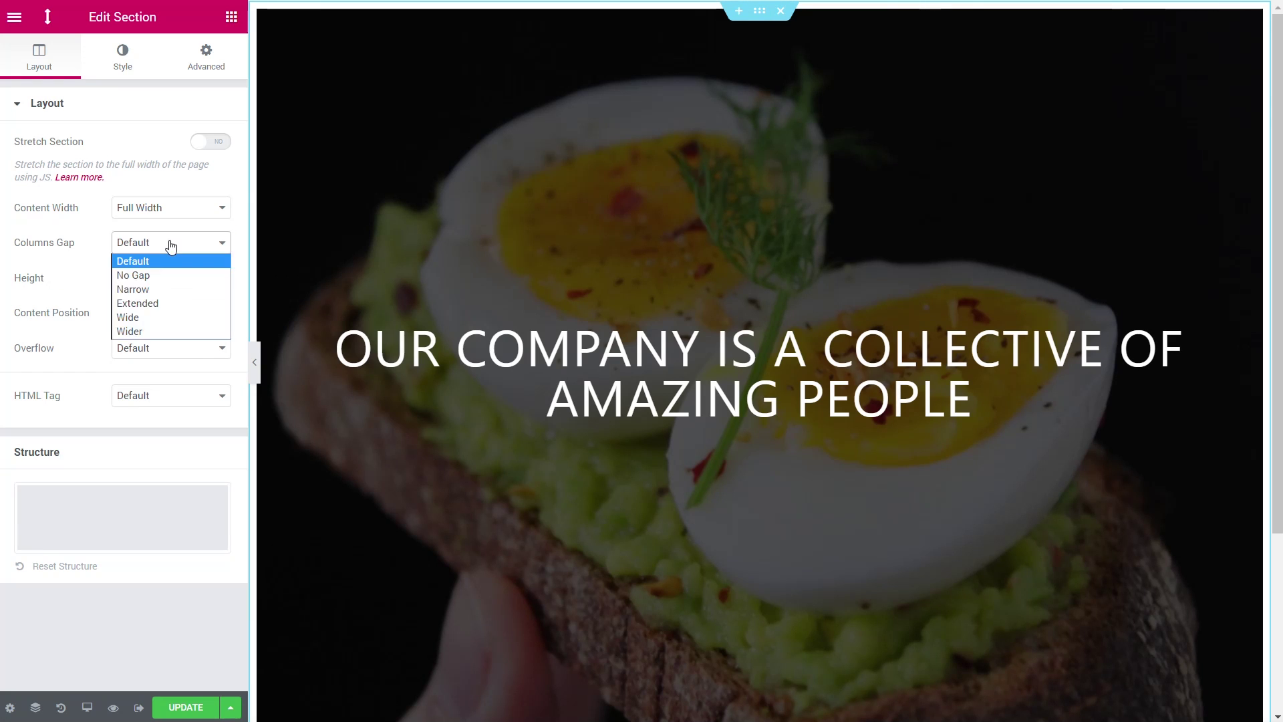
left_click(158, 274)
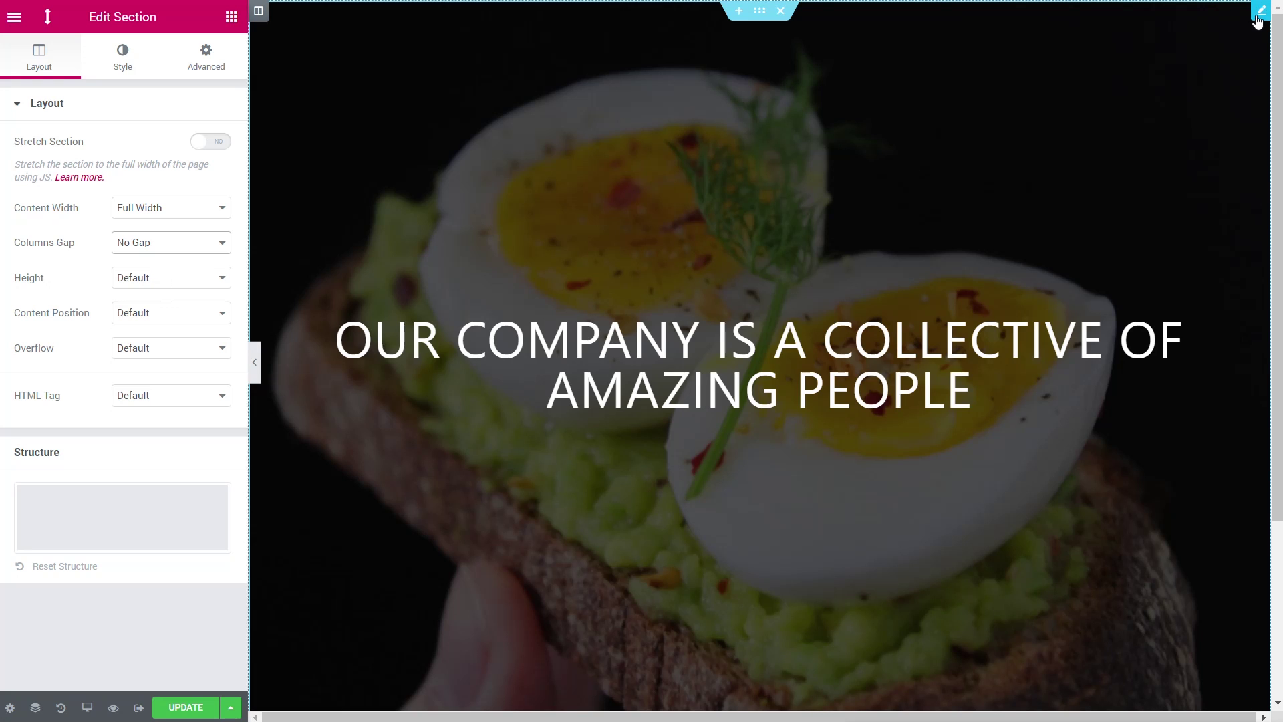
- Reopen the Premium Vertical Scroll widget's settings and add three more section items
left_click(1259, 12)
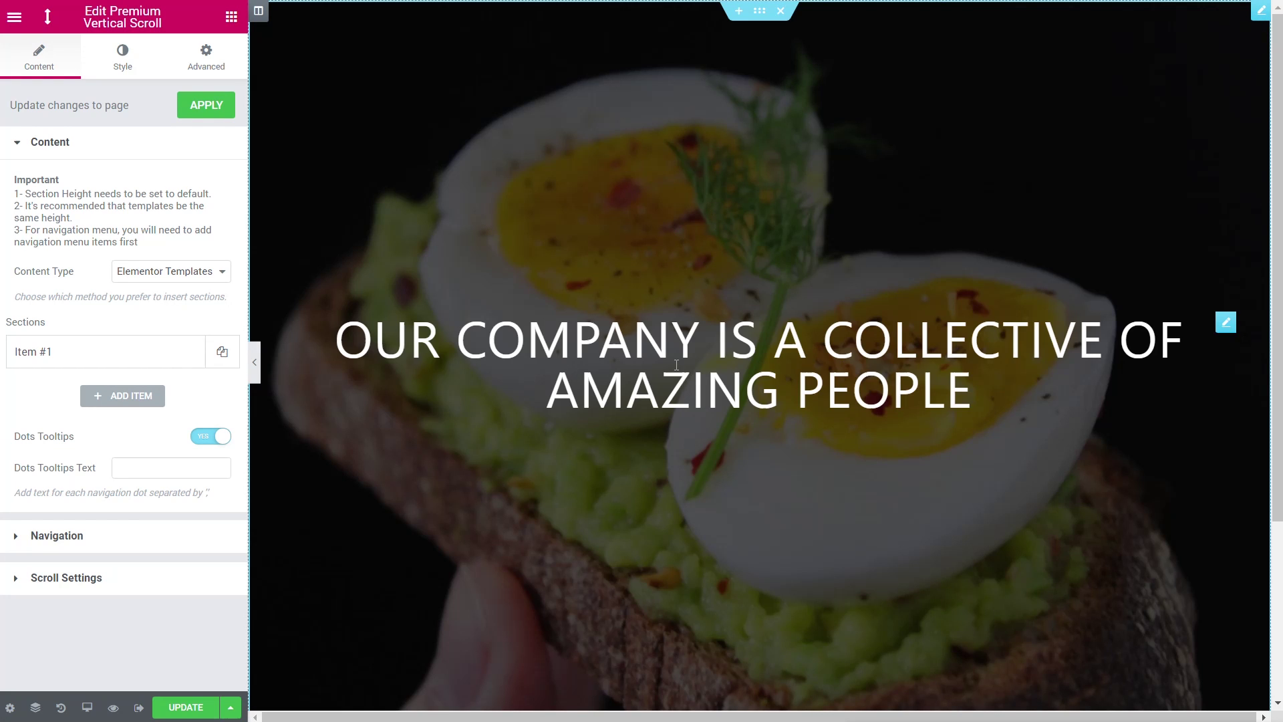
left_click(131, 395)
left_click(131, 486)
left_click(126, 528)
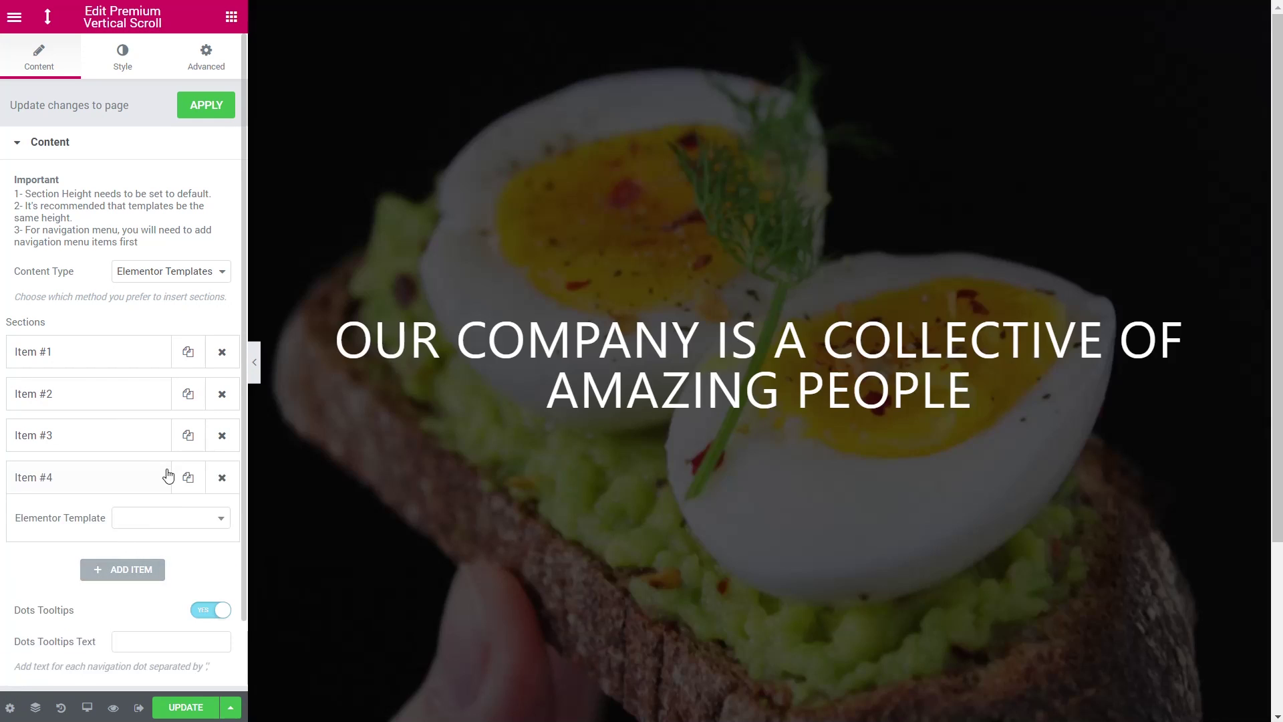
- Assign the Page 2, Page 3 and Page 4 templates to the second, third and fourth section items respectively
left_click(114, 438)
left_click(111, 401)
left_click(127, 435)
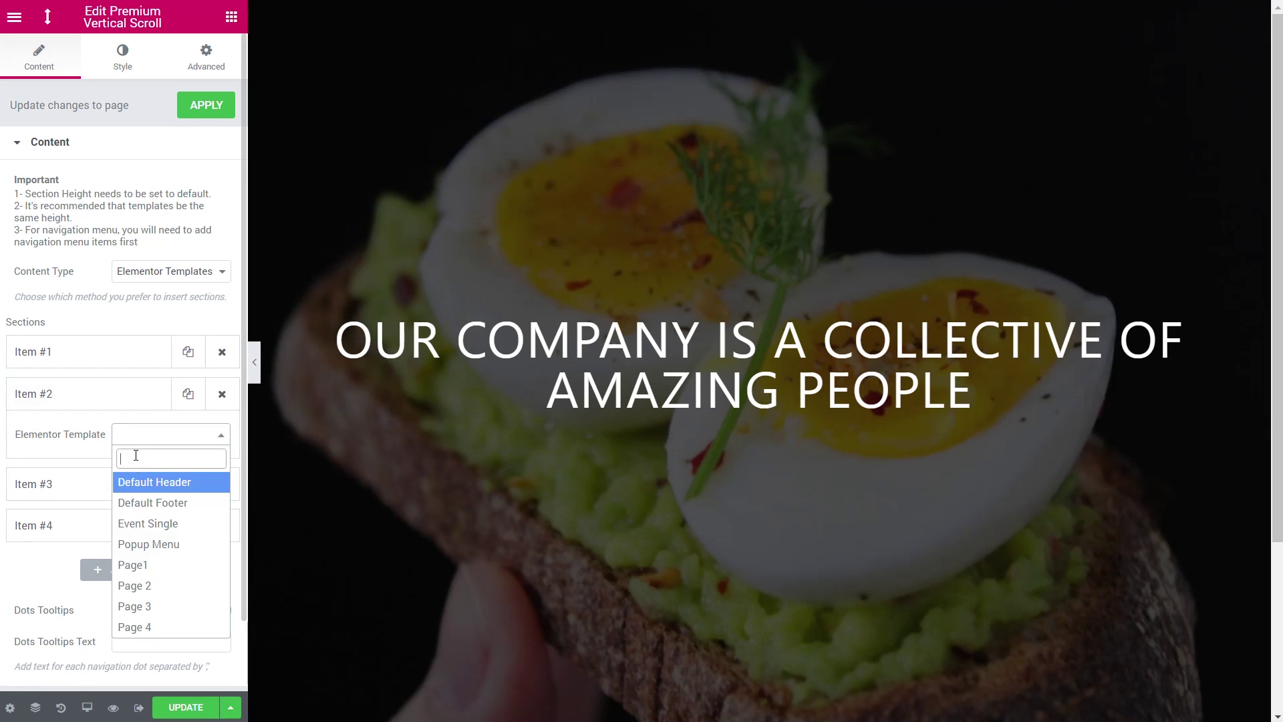
left_click(137, 584)
left_click(106, 491)
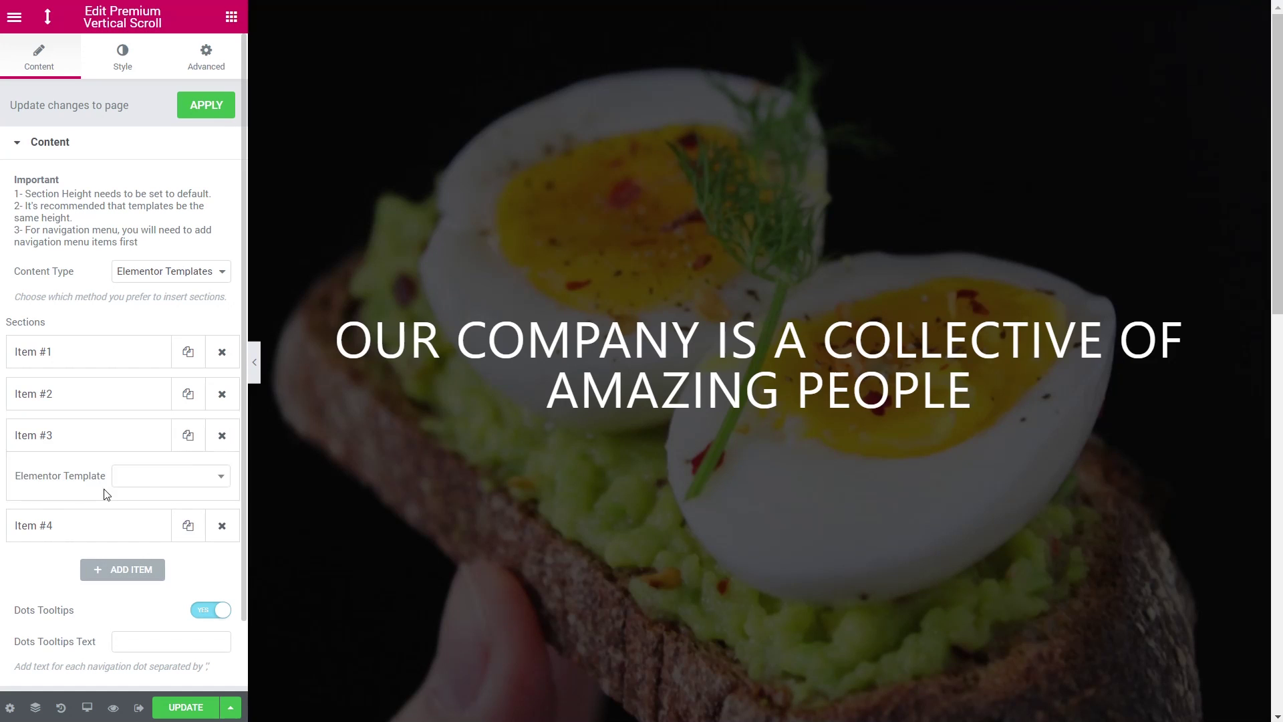
left_click(145, 478)
left_click(136, 648)
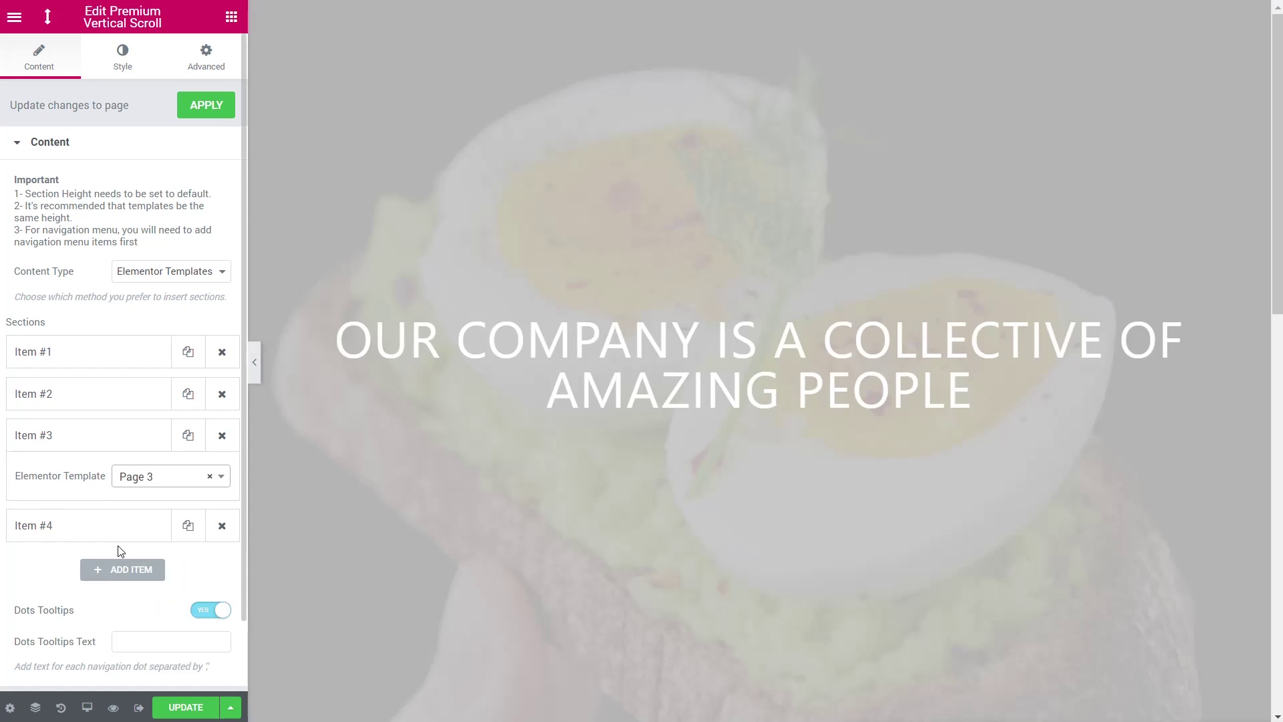
left_click(100, 528)
left_click(161, 521)
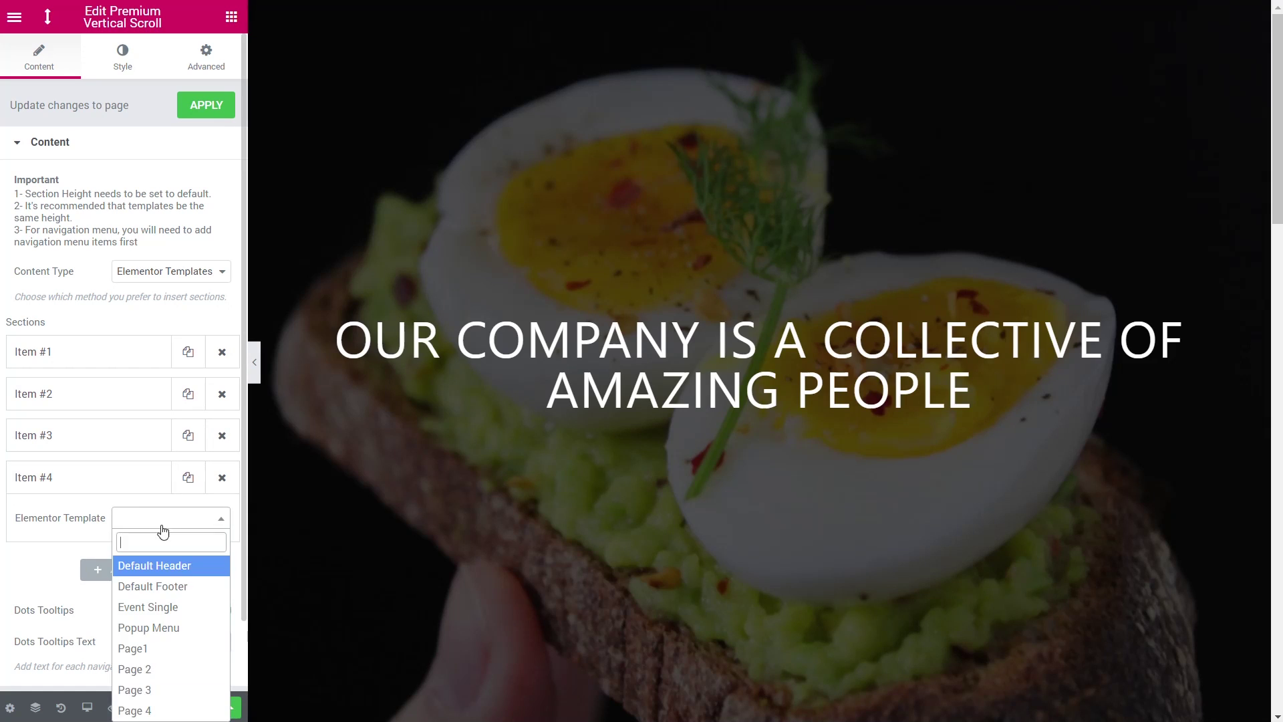
left_click(131, 707)
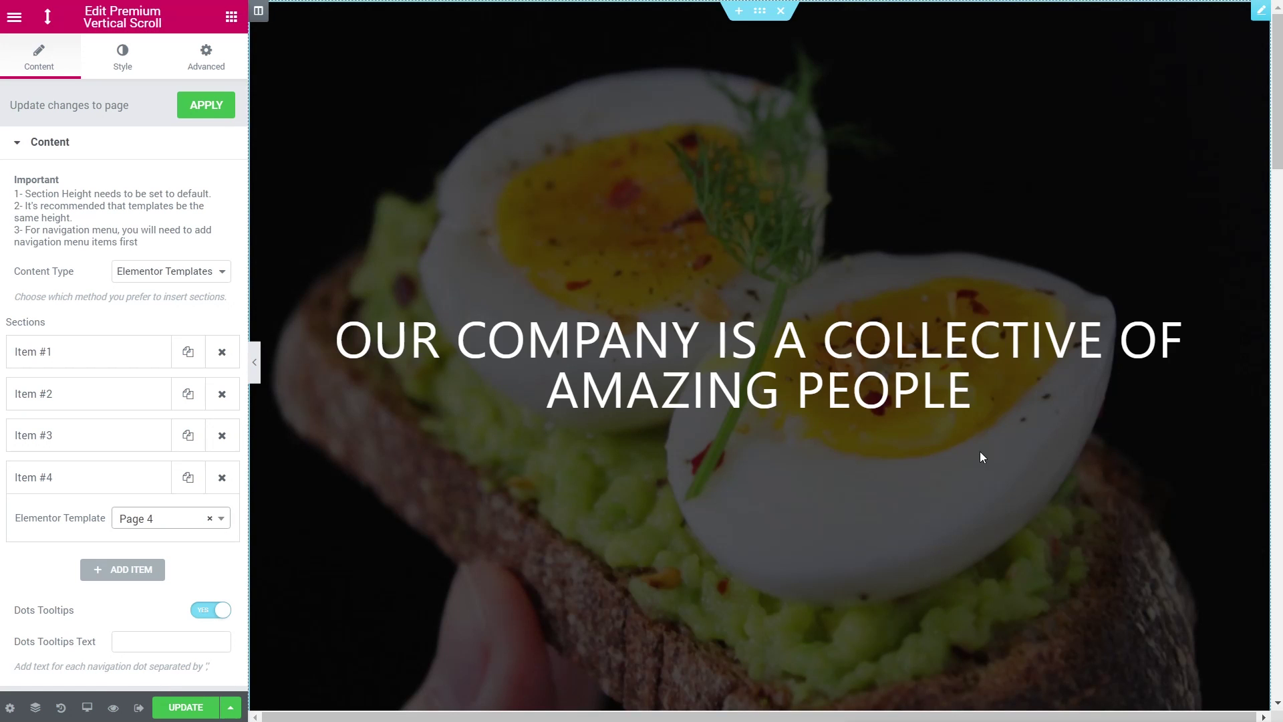
- Review the section order in the preview and move the fourth item above the third, placing Our People before Want more?
scroll(1192, 332, "down", 1)
scroll(1113, 344, "down", 1)
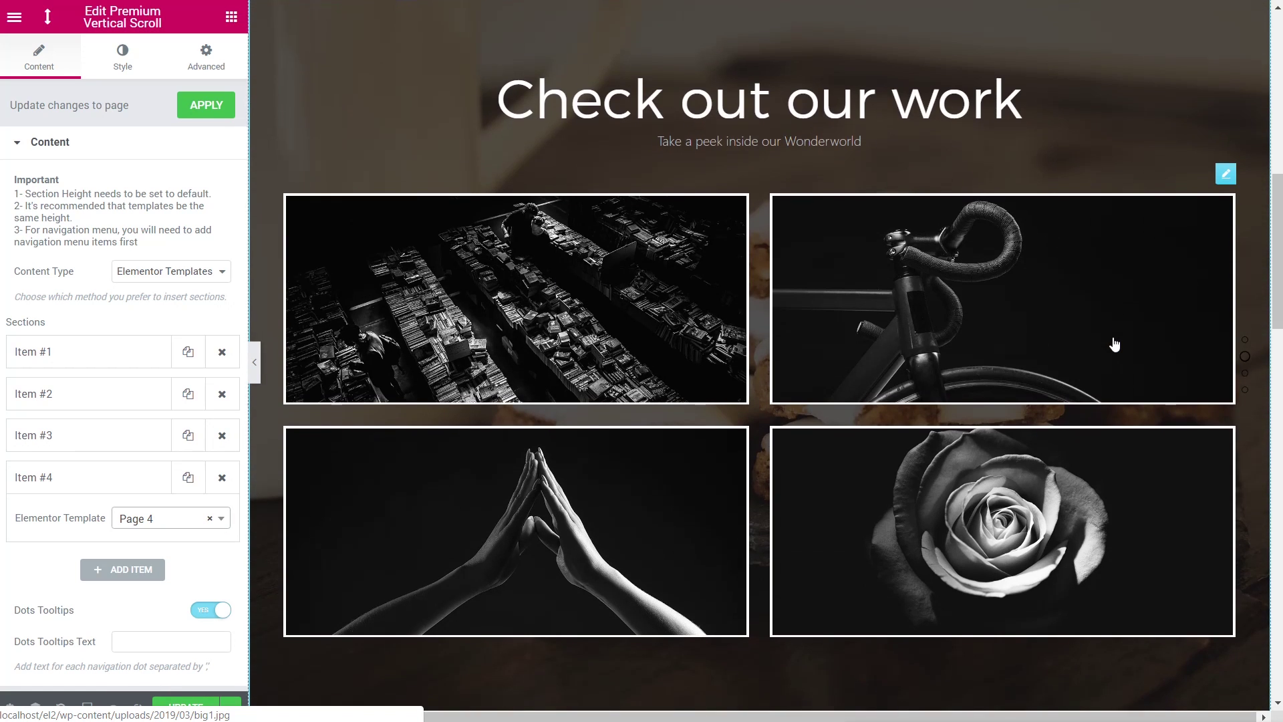
scroll(1112, 342, "down", 3)
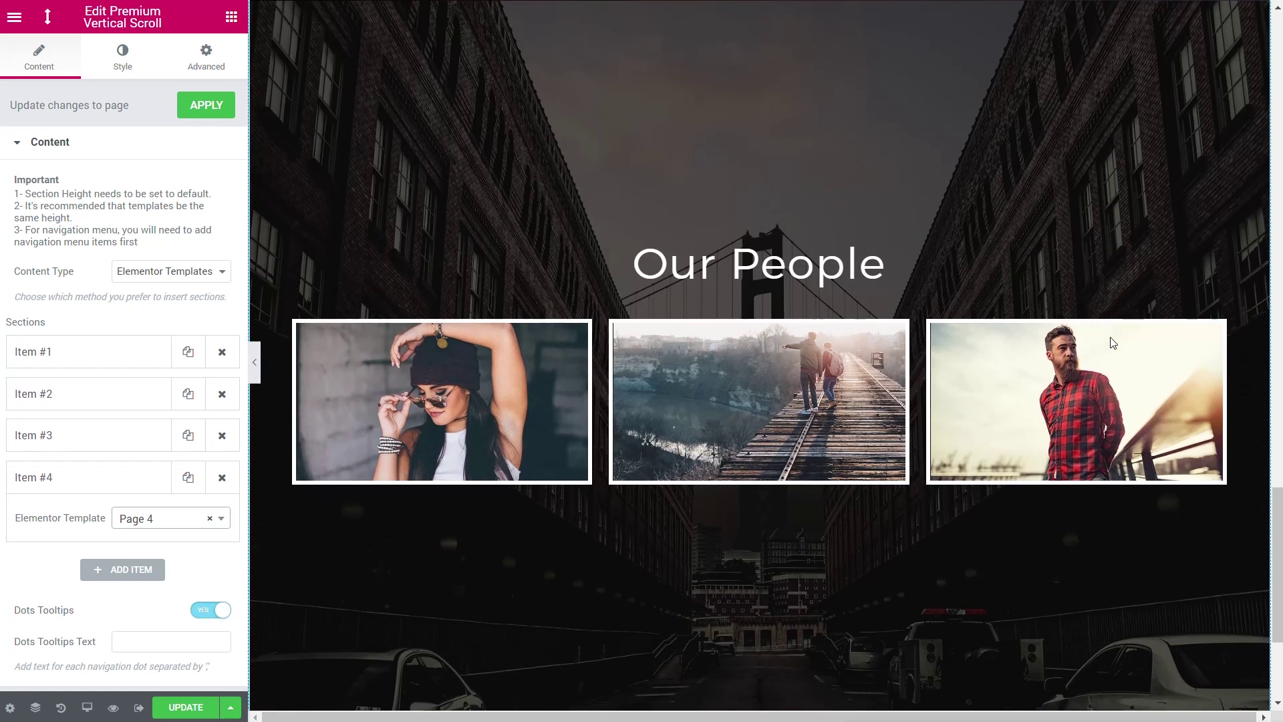
scroll(1111, 340, "up", 3)
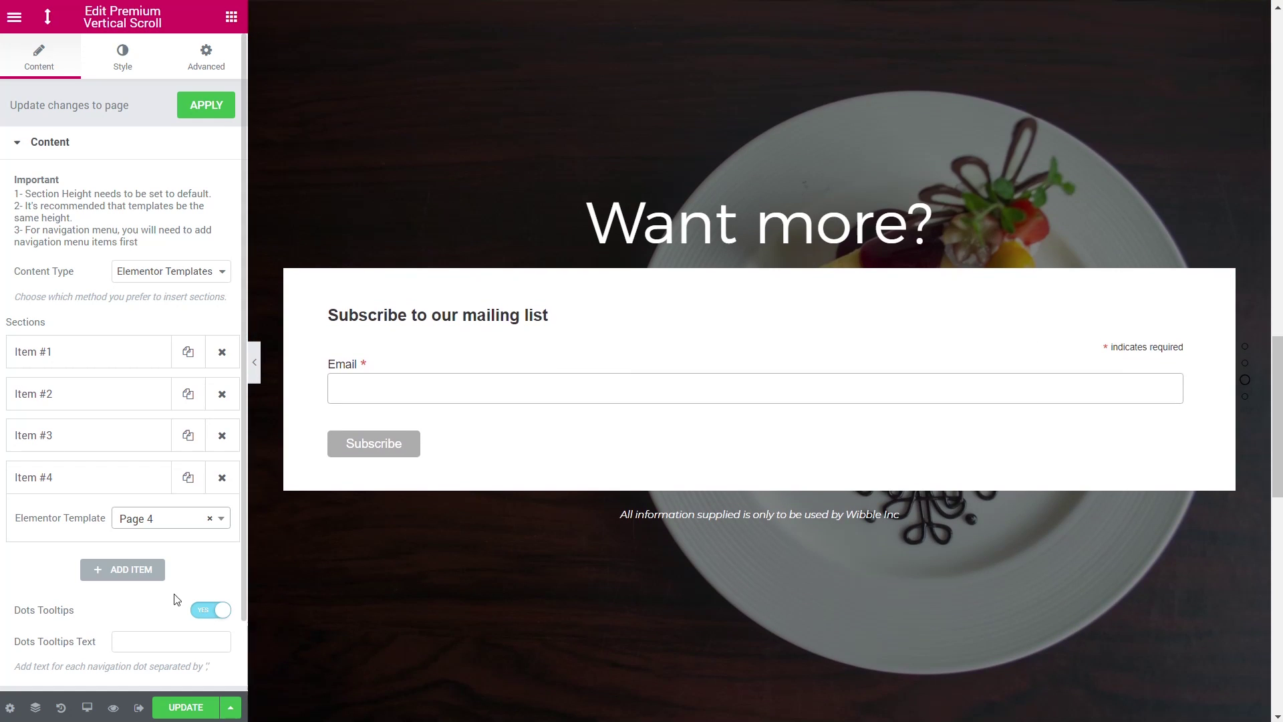
left_click_drag(100, 480, 100, 441)
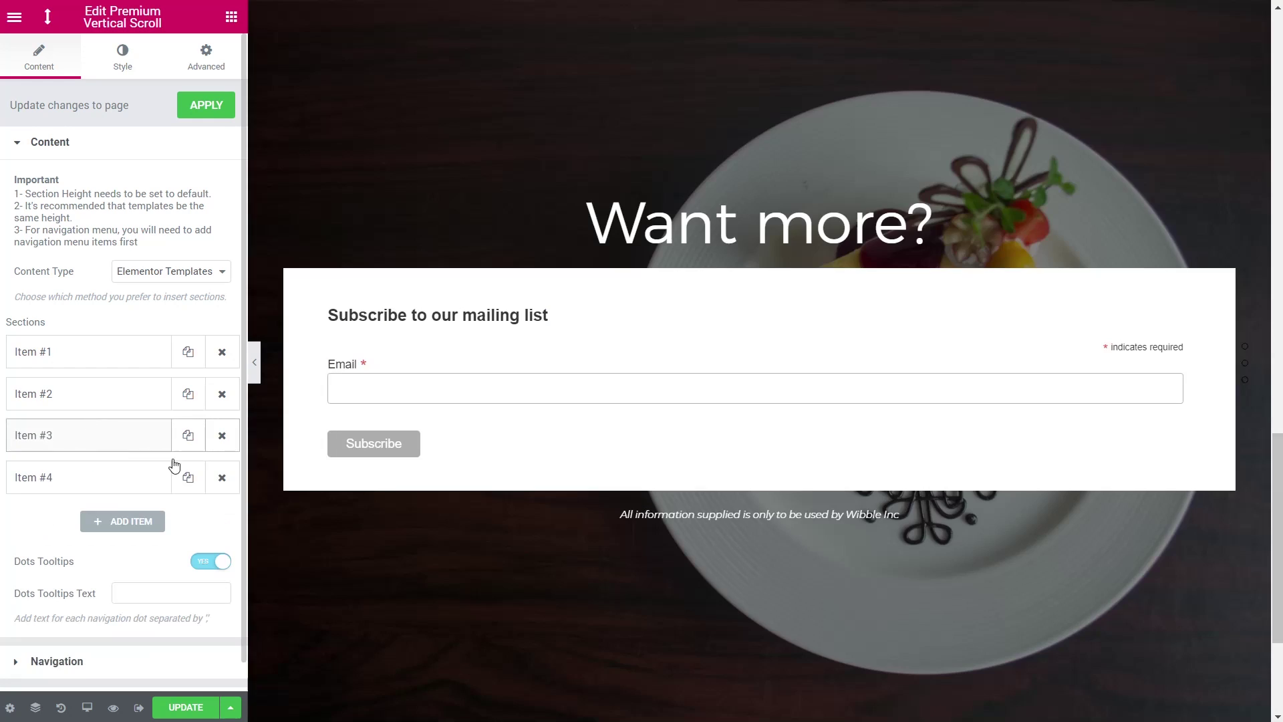
scroll(852, 484, "up", 1)
scroll(829, 408, "down", 1)
scroll(797, 324, "down", 1)
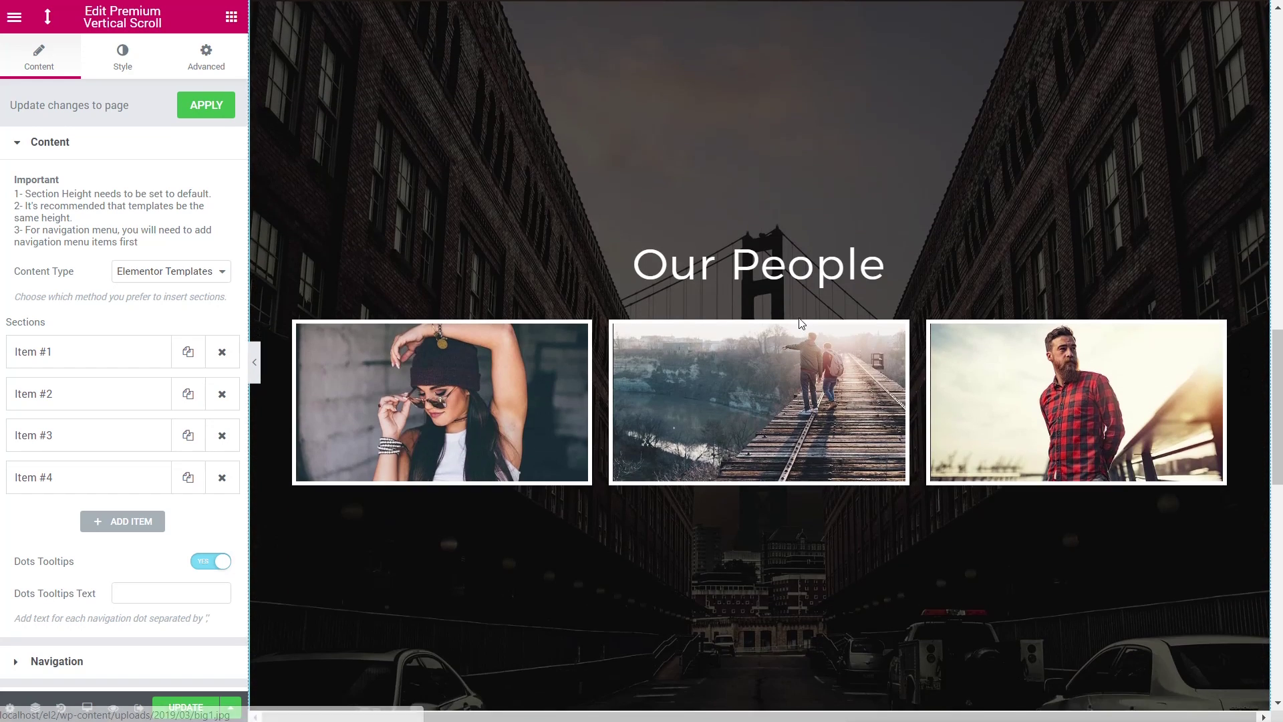
scroll(769, 348, "down", 1)
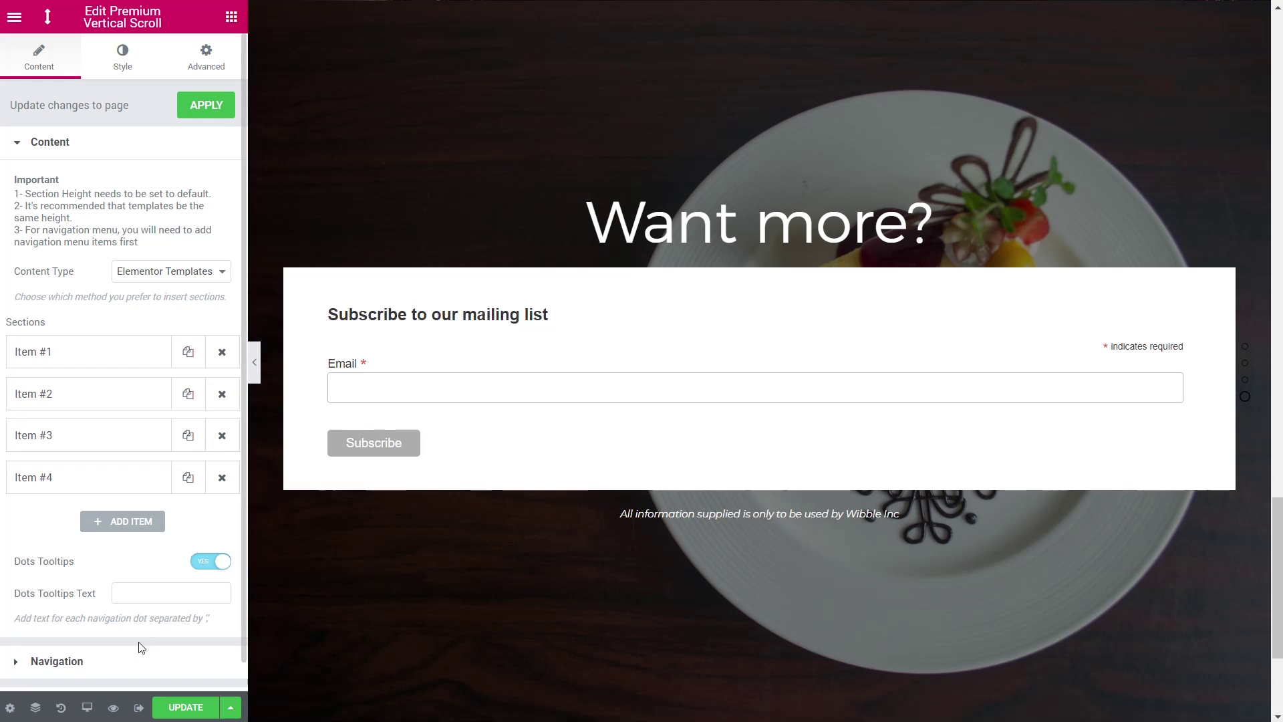
- Review the widget's navigation options and set the navigation dots' colour to white (#ffffff)
left_click(71, 667)
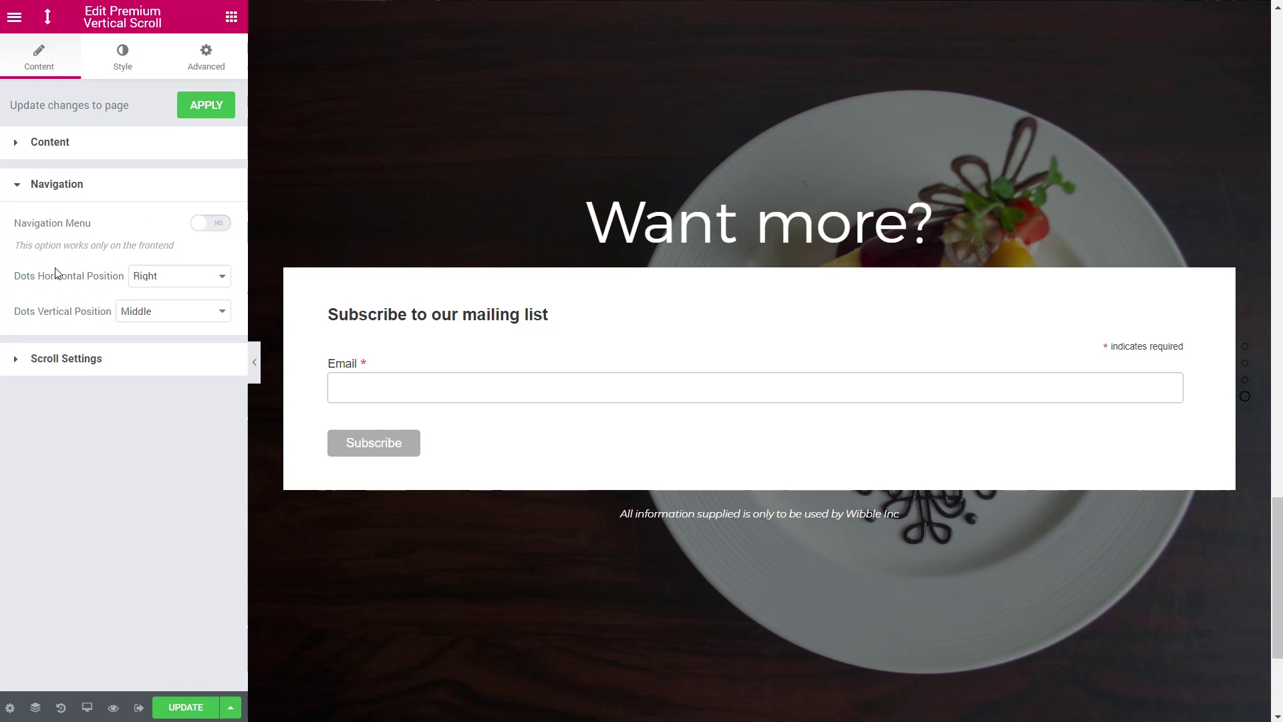
scroll(1012, 540, "up", 2)
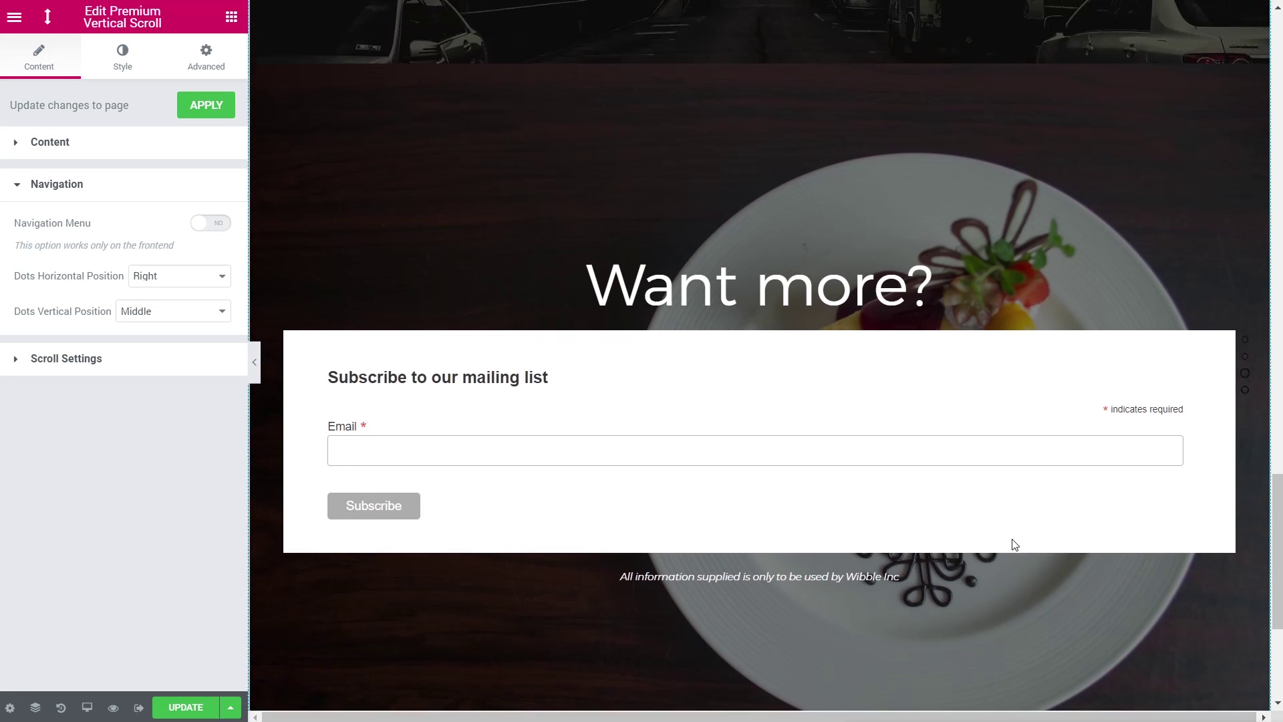
scroll(1013, 545, "up", 1)
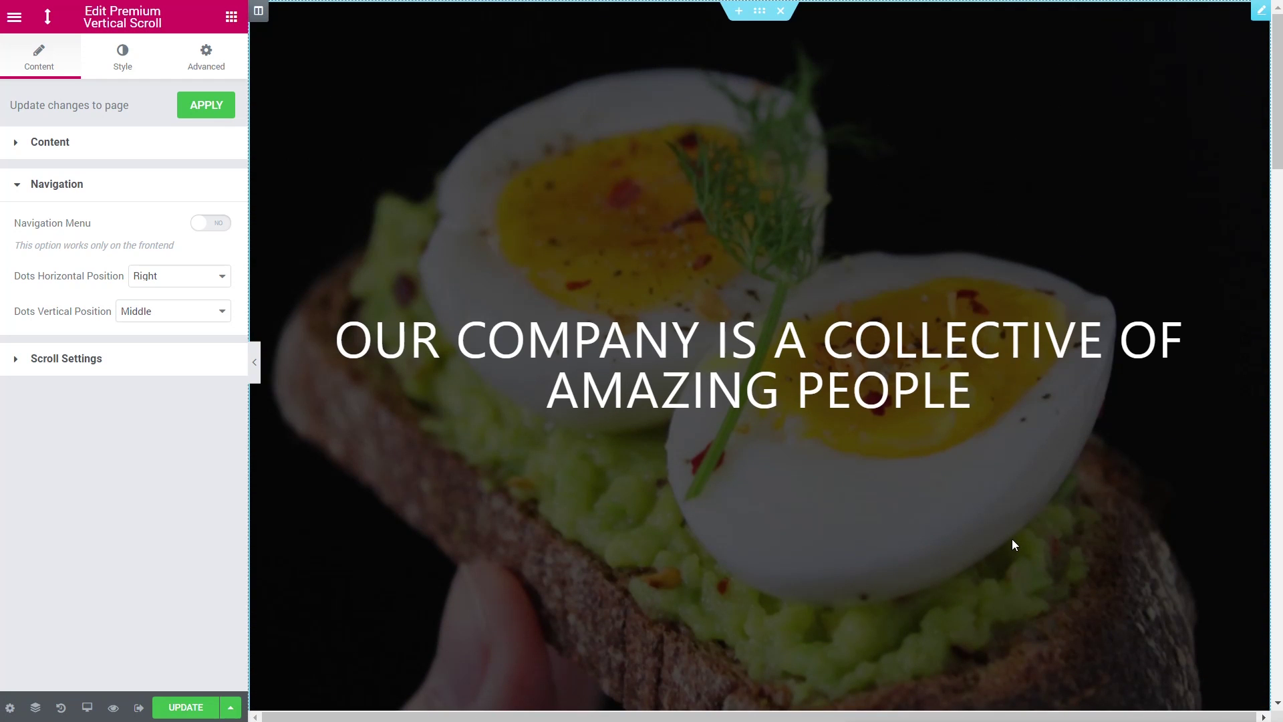
left_click(133, 61)
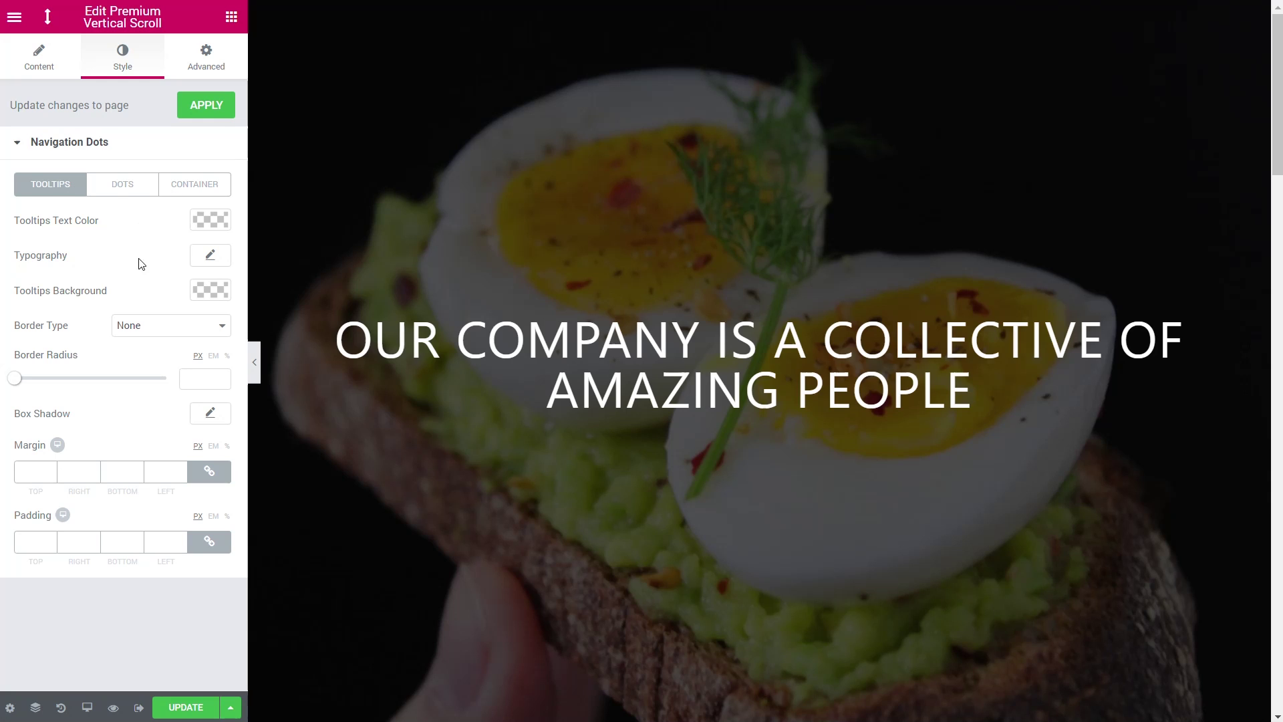
left_click(118, 190)
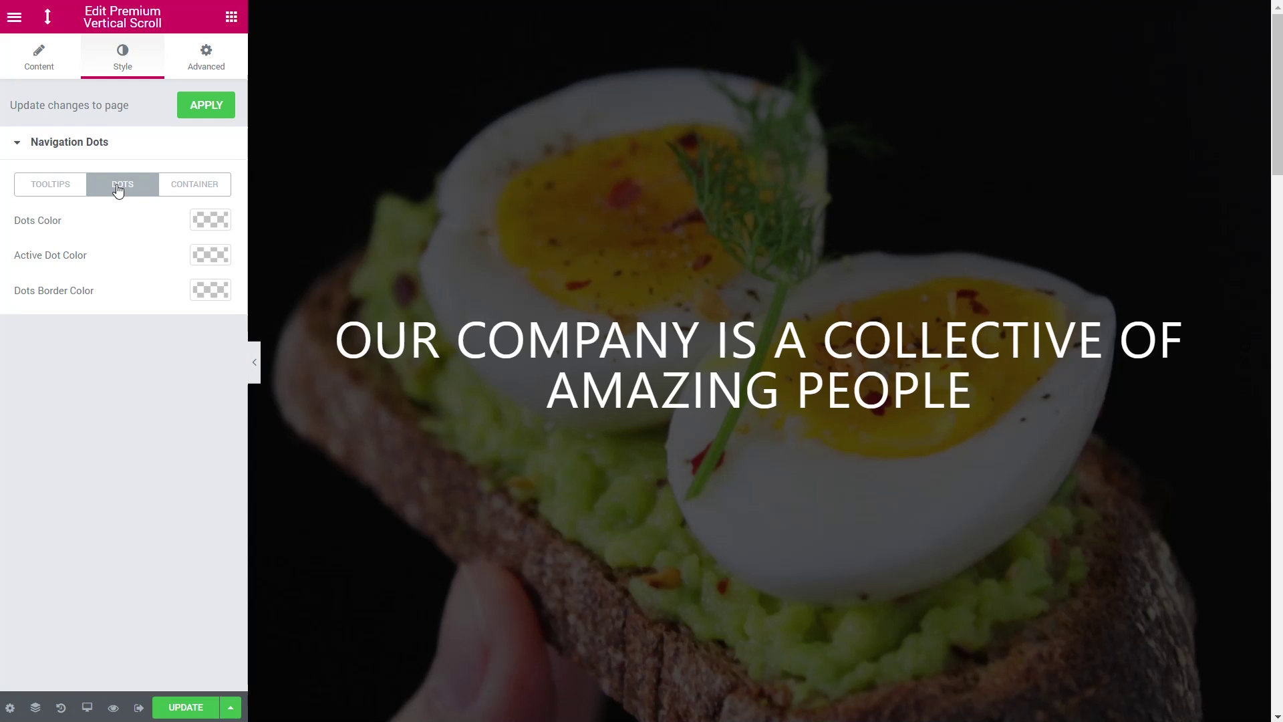
left_click(210, 220)
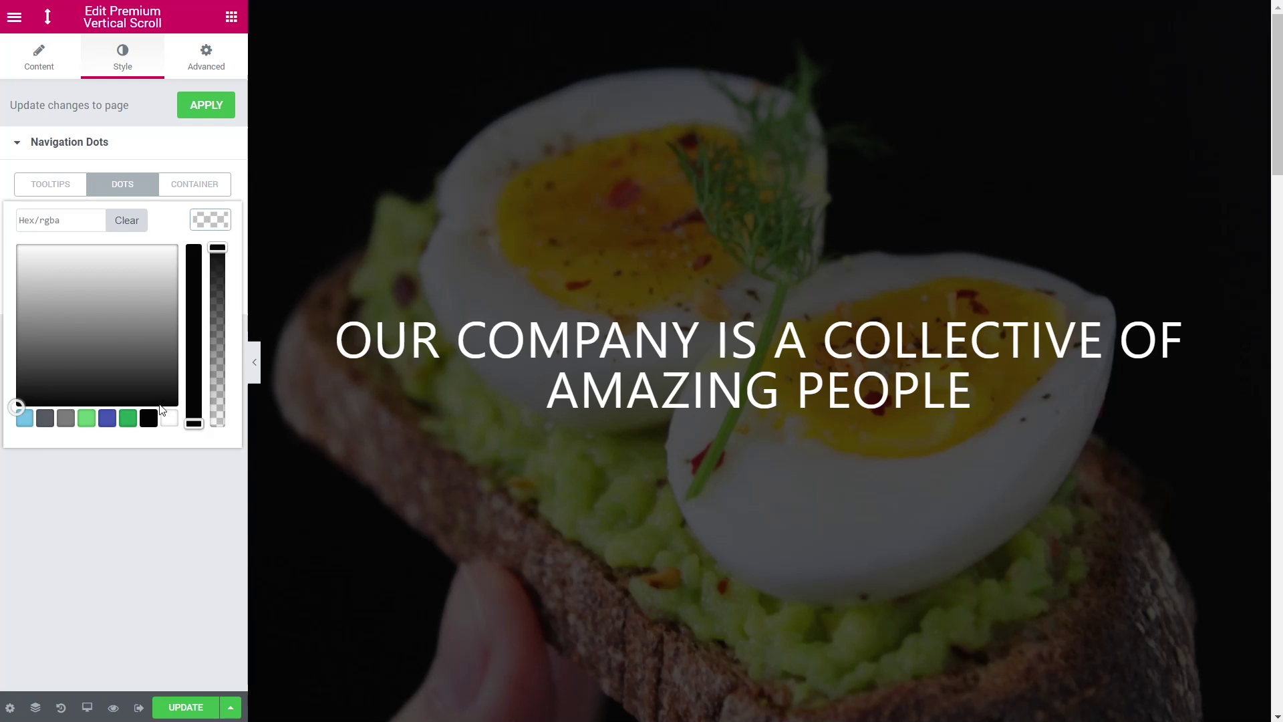
left_click(169, 418)
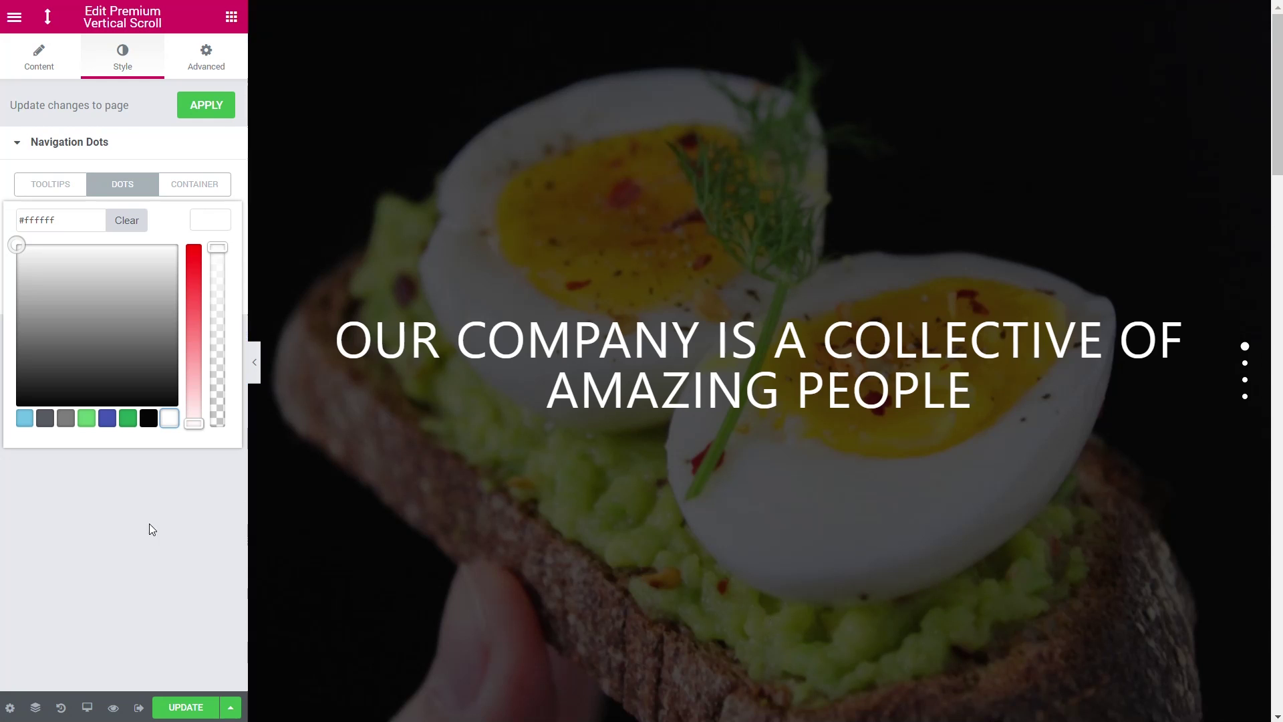
- Keep dots tooltips enabled and enter "Home,Our Work,Our People,Subscribe" as the dots tooltips text
left_click(121, 59)
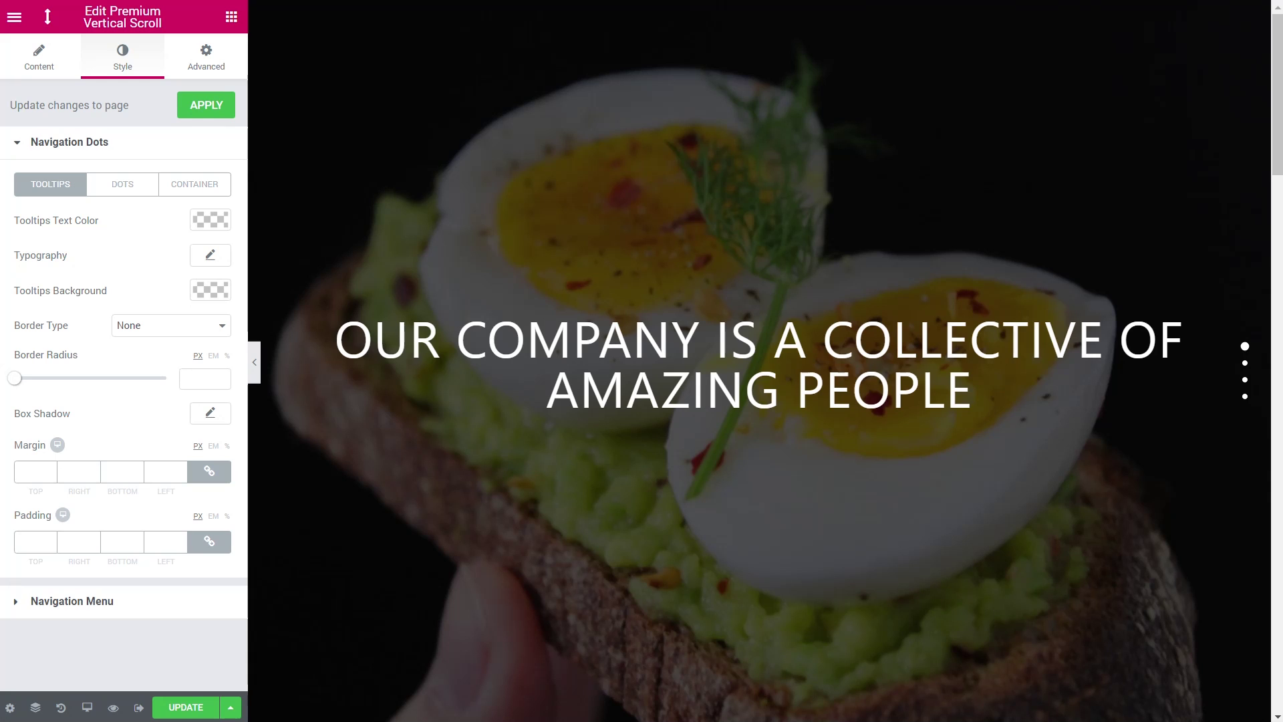
left_click(42, 60)
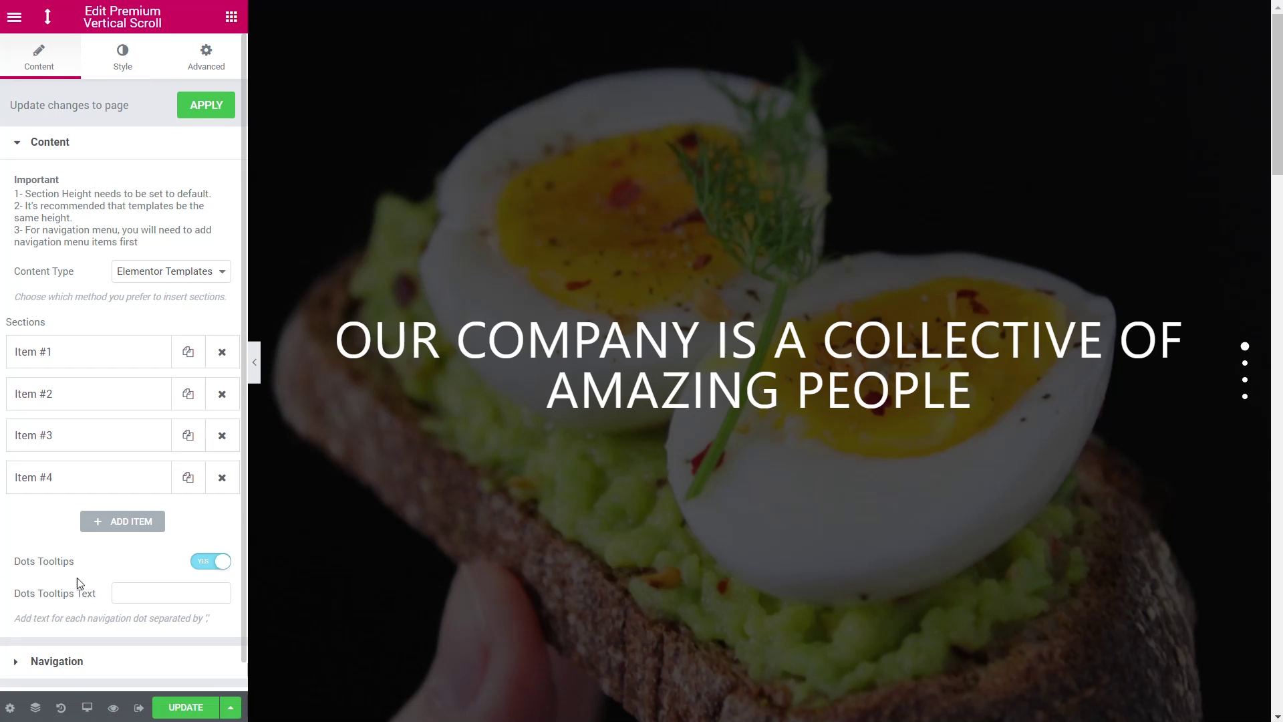
left_click(195, 568)
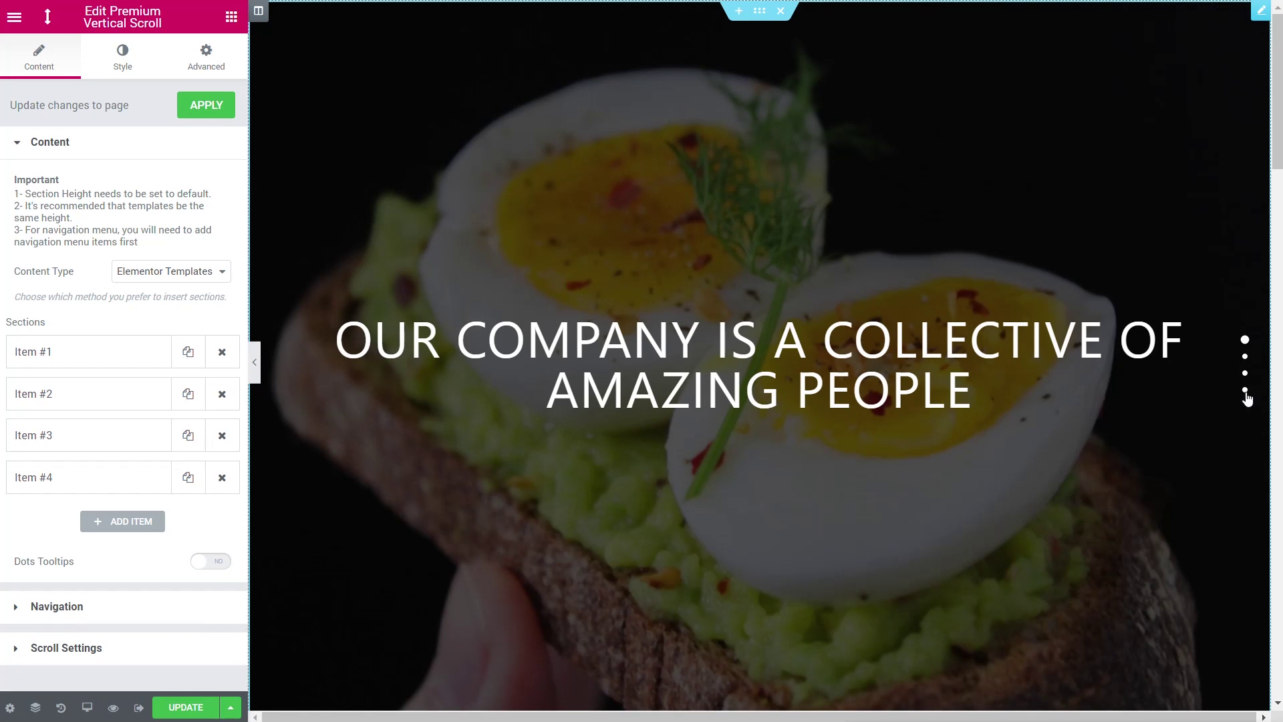
left_click(214, 561)
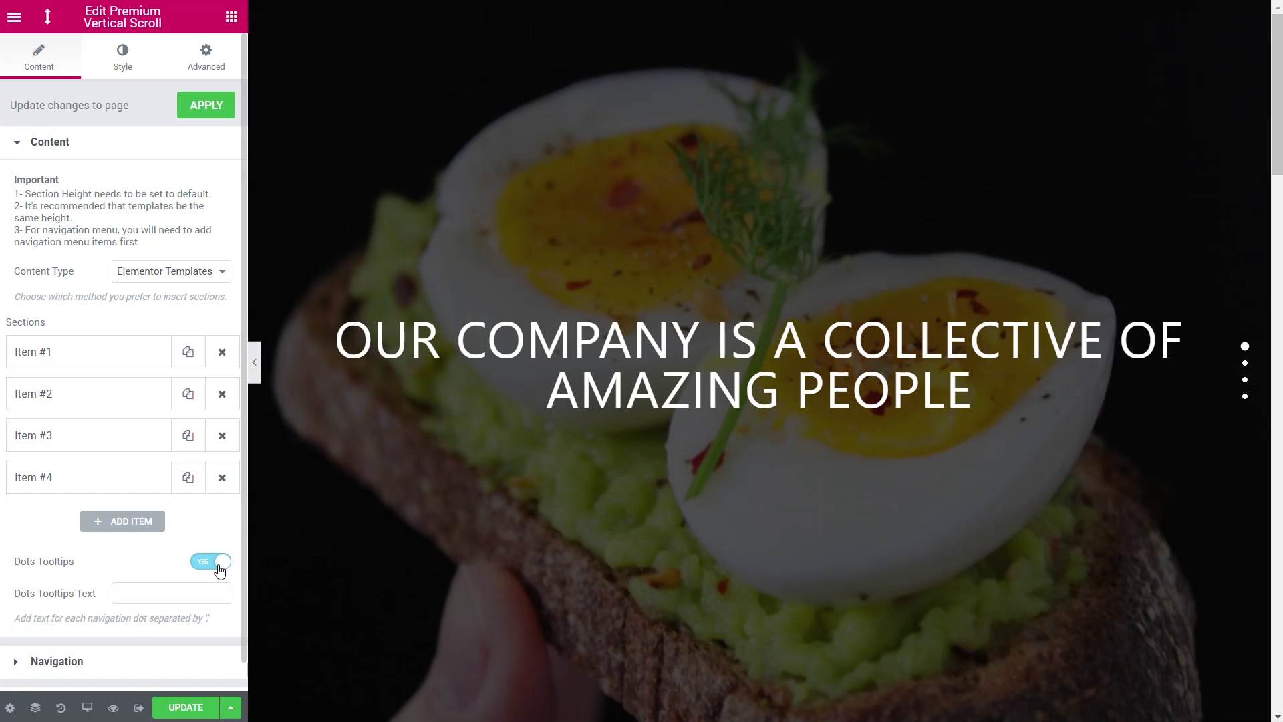
left_click(151, 592)
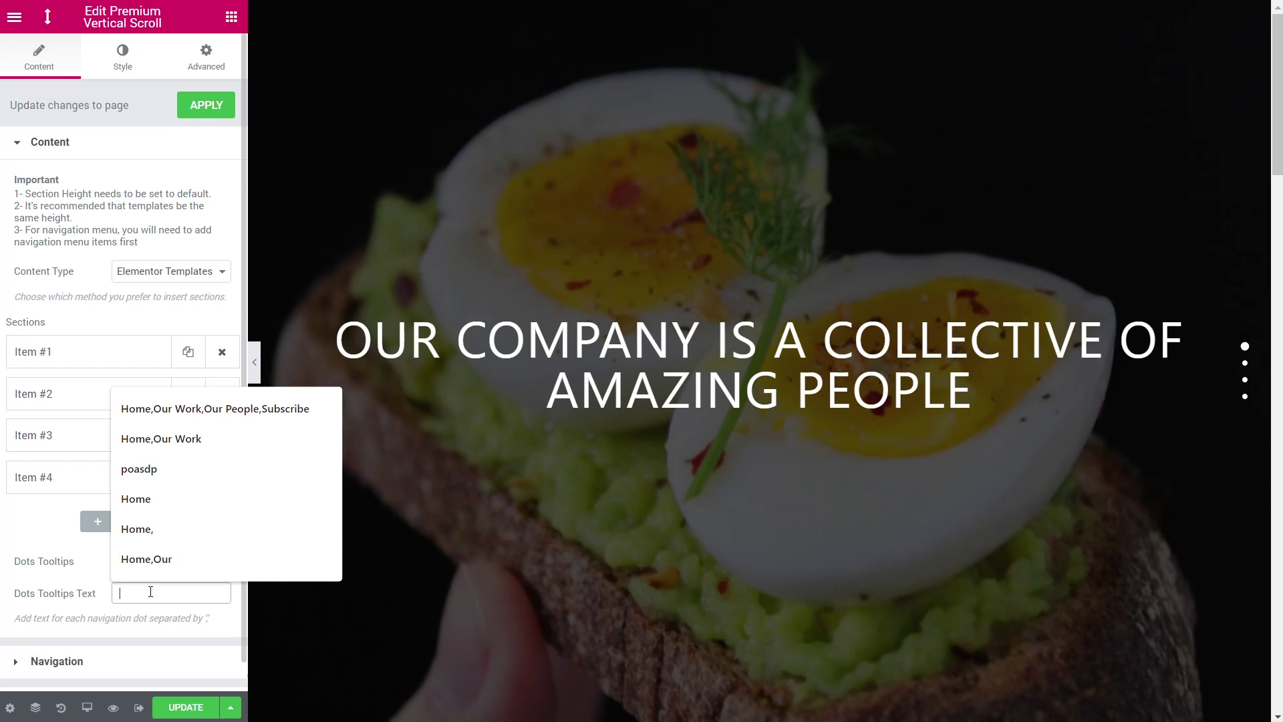
left_click(169, 408)
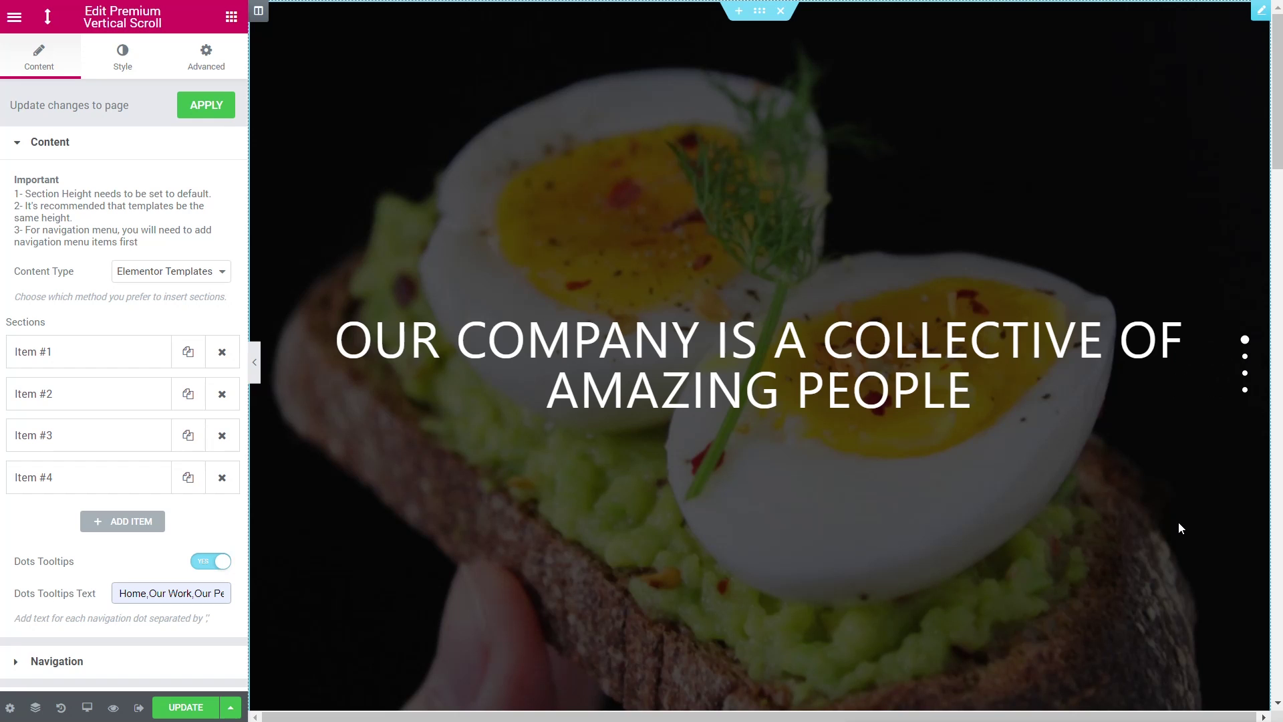
- Style the navigation dots with active dot colour #6ec1e4 and a white (#ffffff) dots border colour
left_click(128, 58)
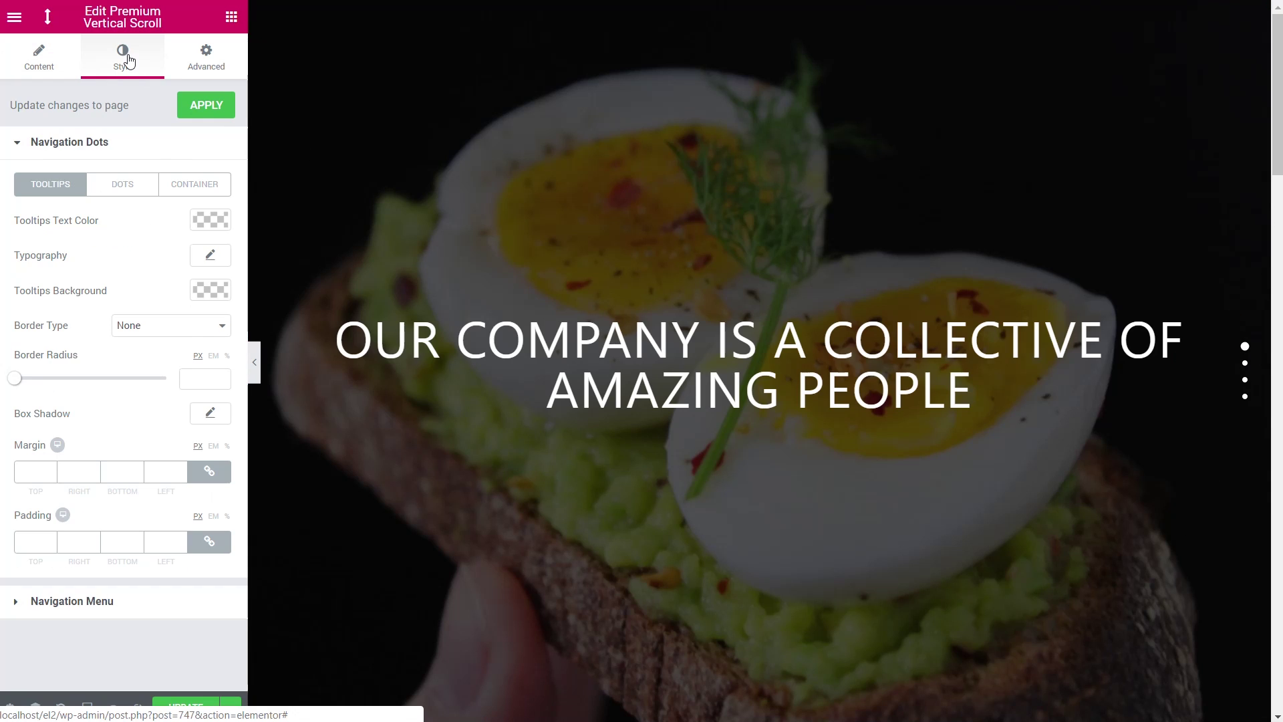
left_click(131, 193)
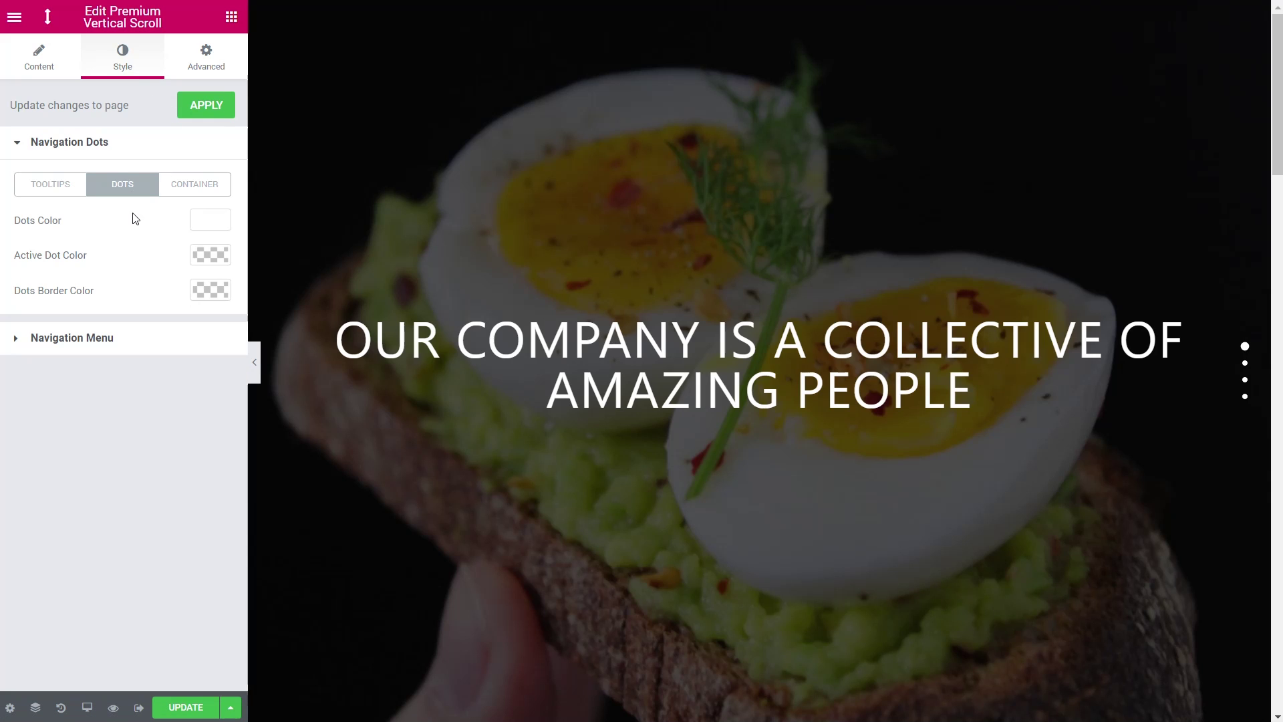
left_click(218, 255)
left_click(20, 455)
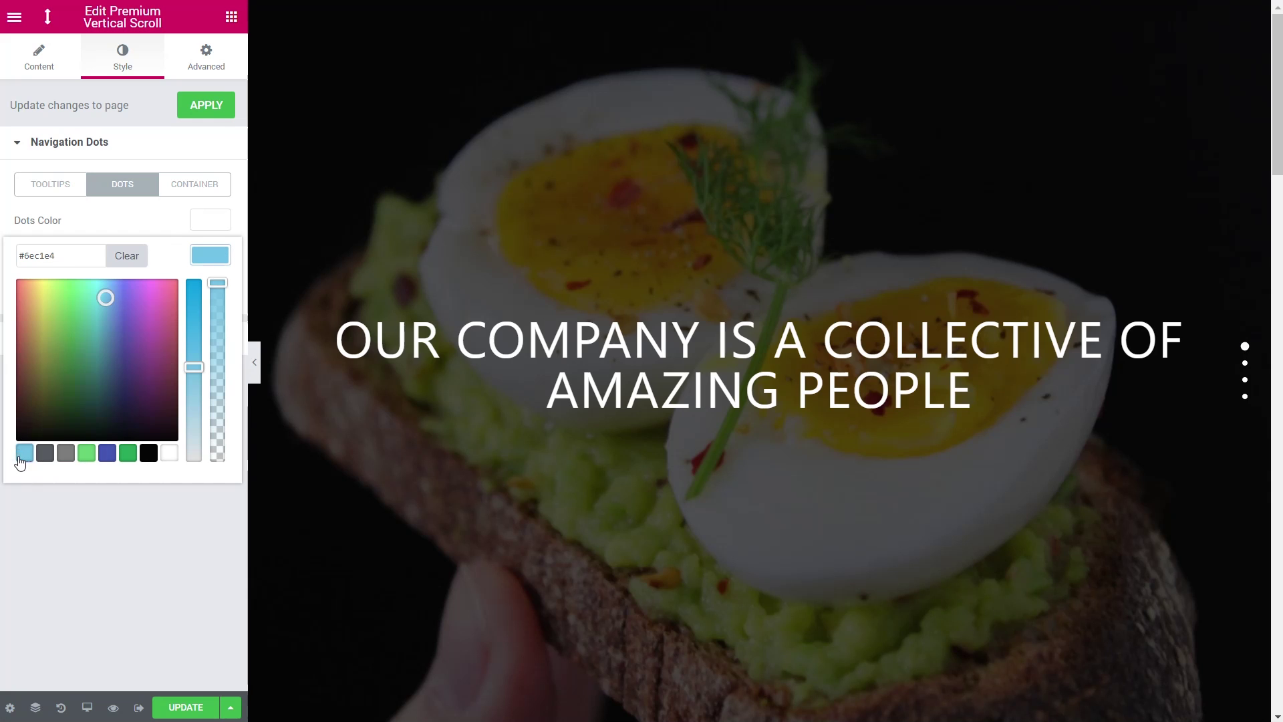
left_click(203, 255)
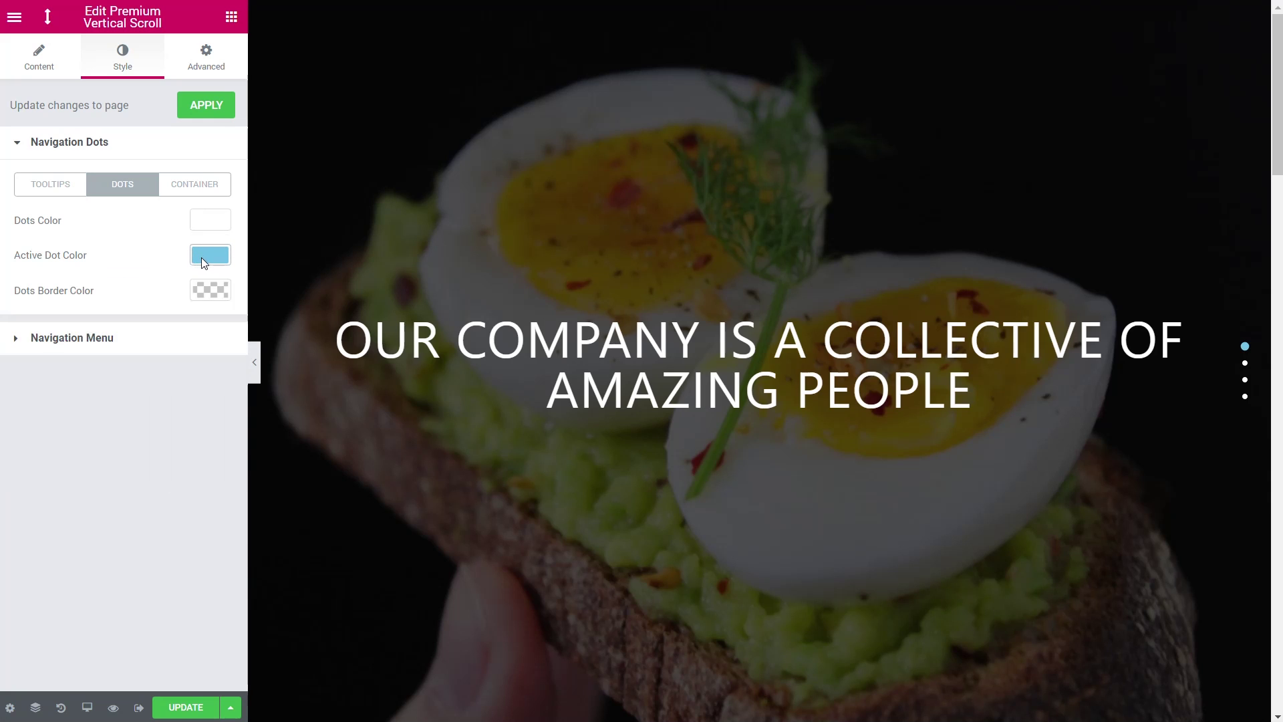
left_click(208, 297)
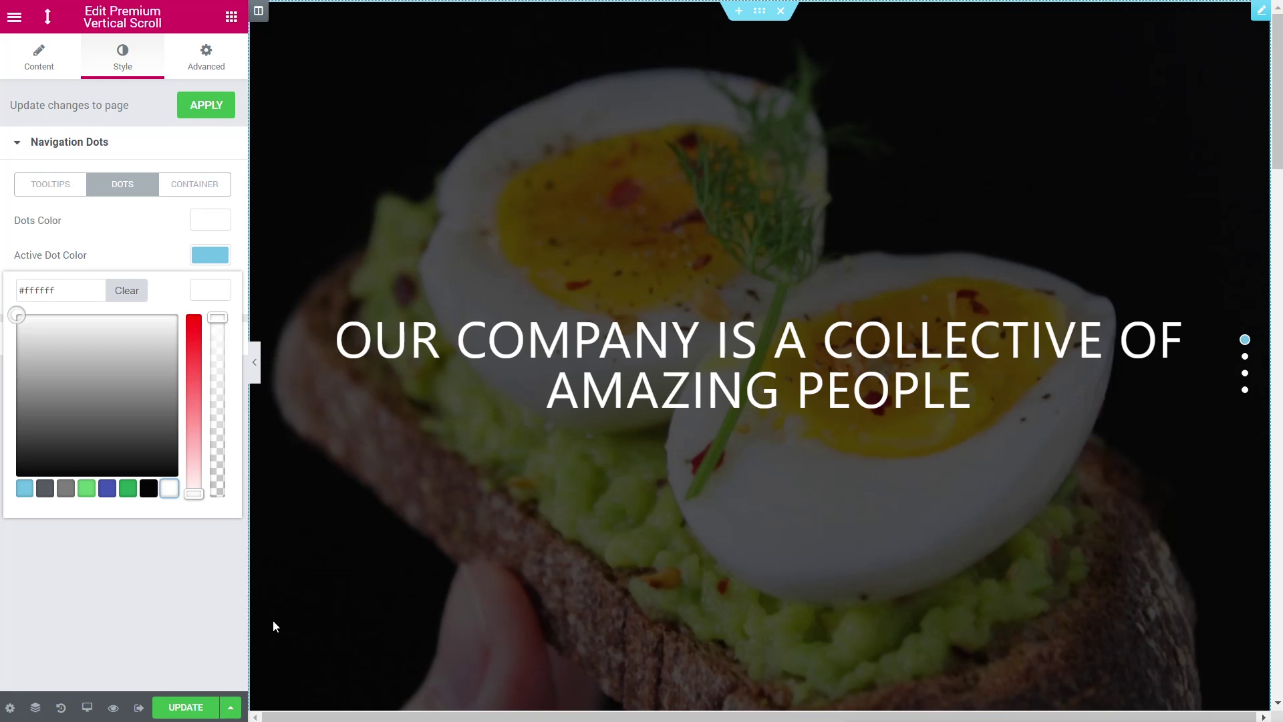
left_click(157, 616)
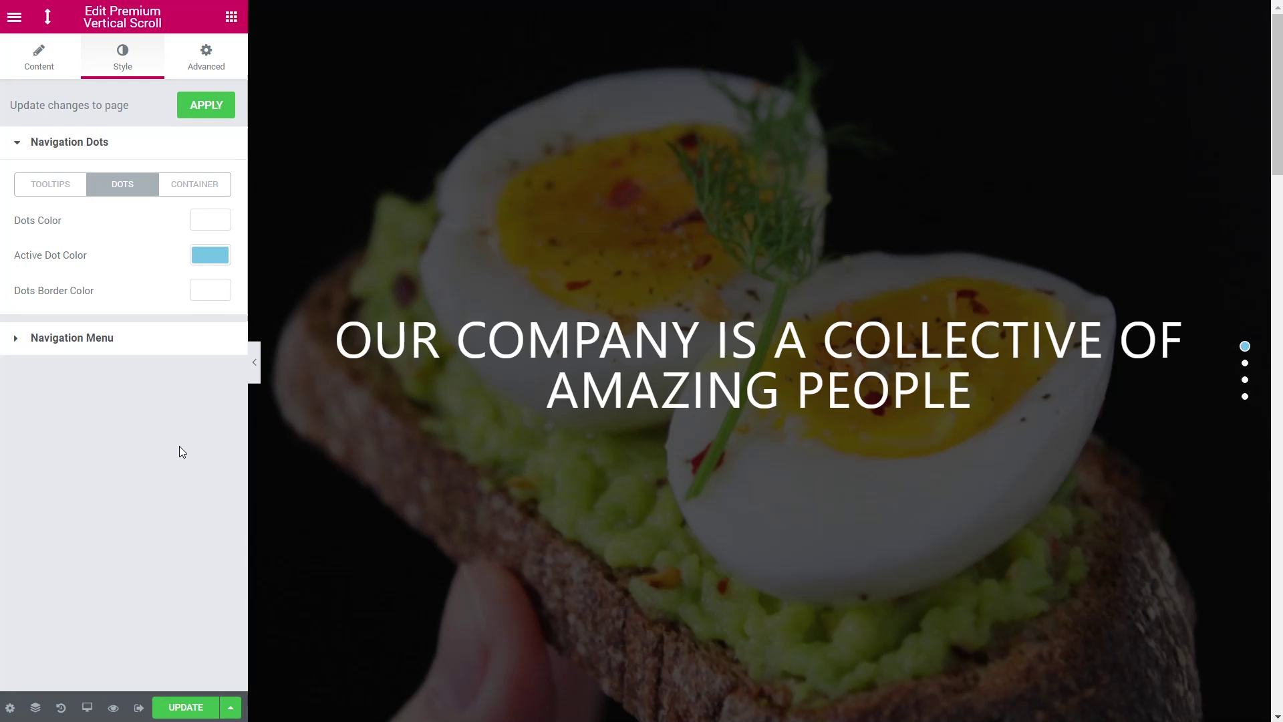
- Give the navigation dots container a semi-transparent black background, rgba(0,0,0,0.64), and round its corners with a border radius
left_click(214, 188)
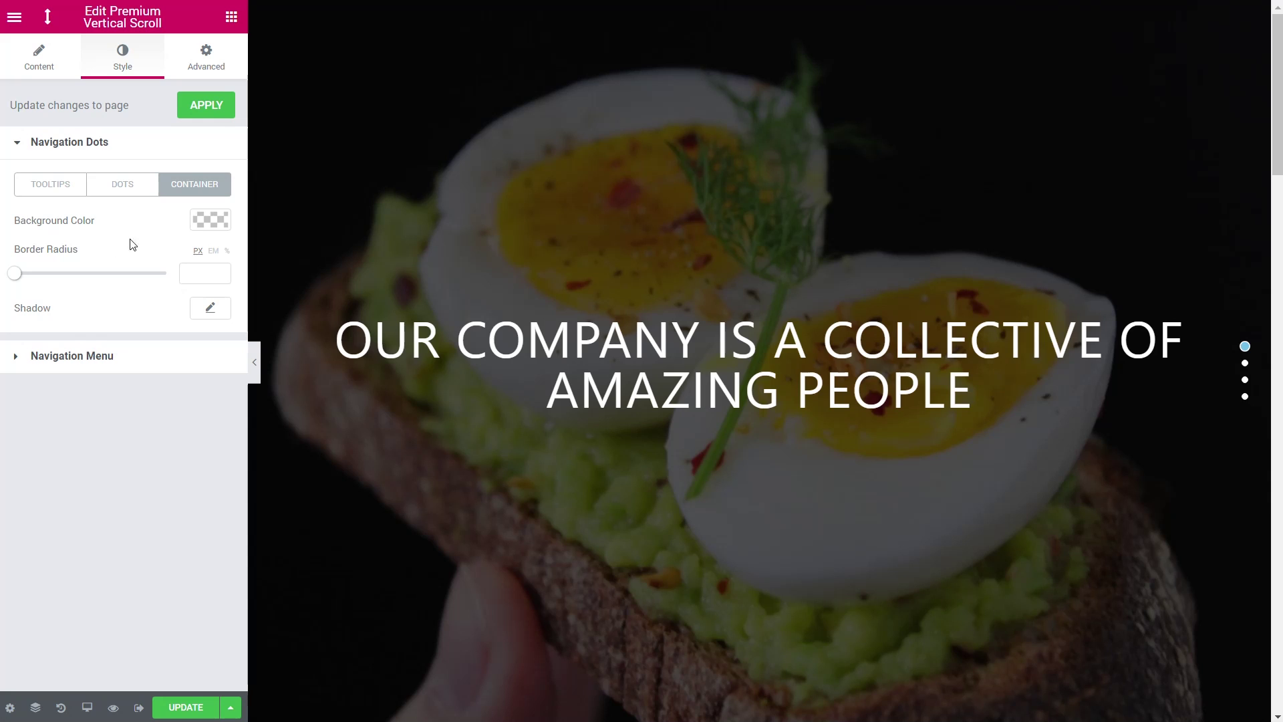
left_click(201, 228)
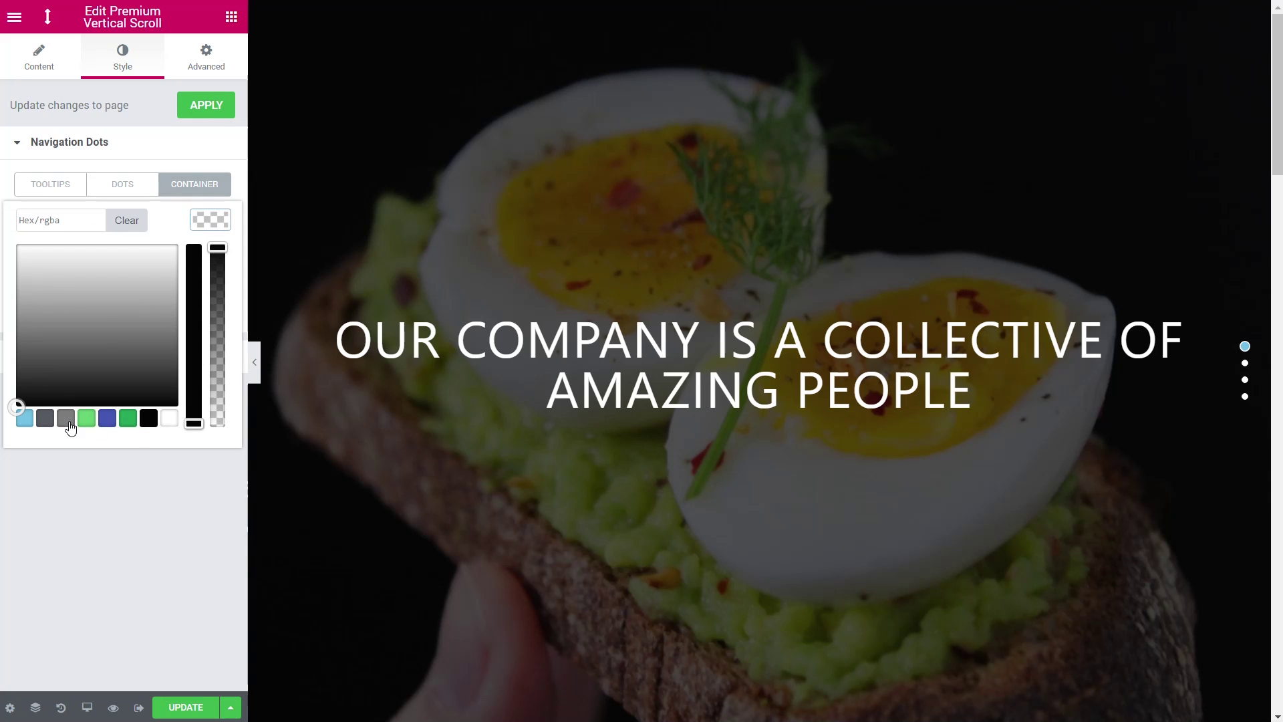
left_click(148, 419)
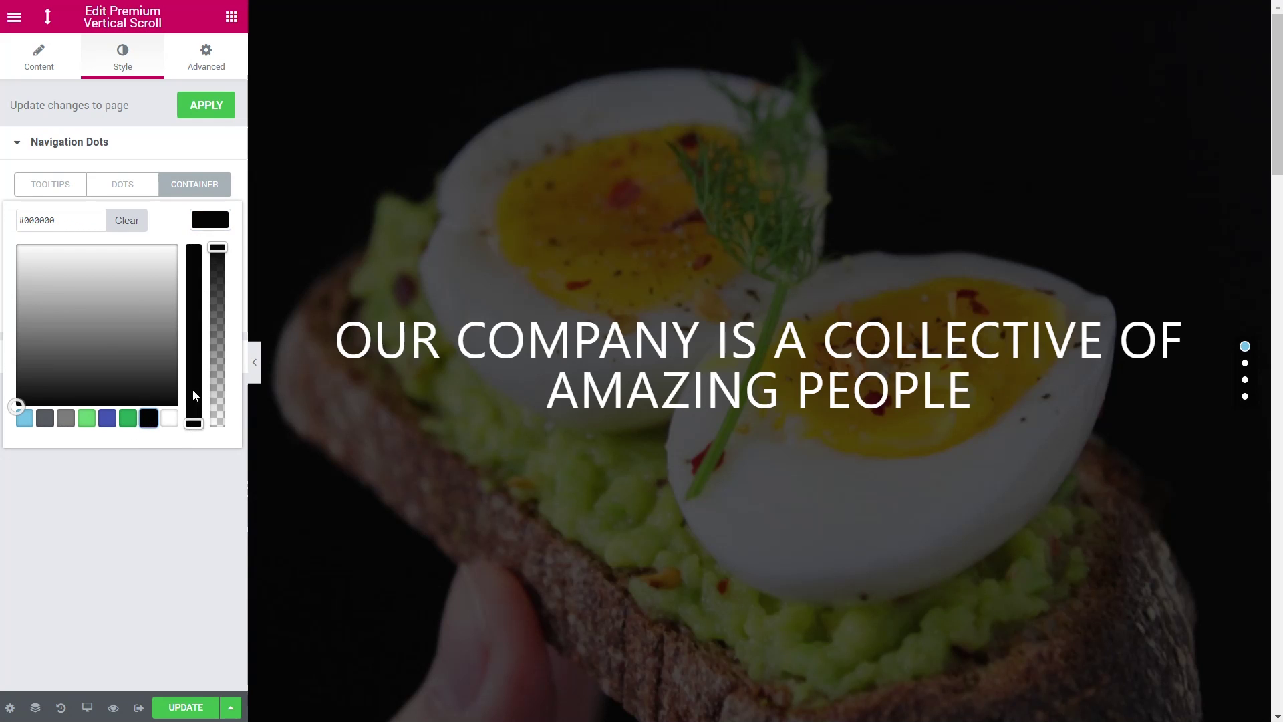
left_click(218, 250)
left_click_drag(220, 281, 218, 310)
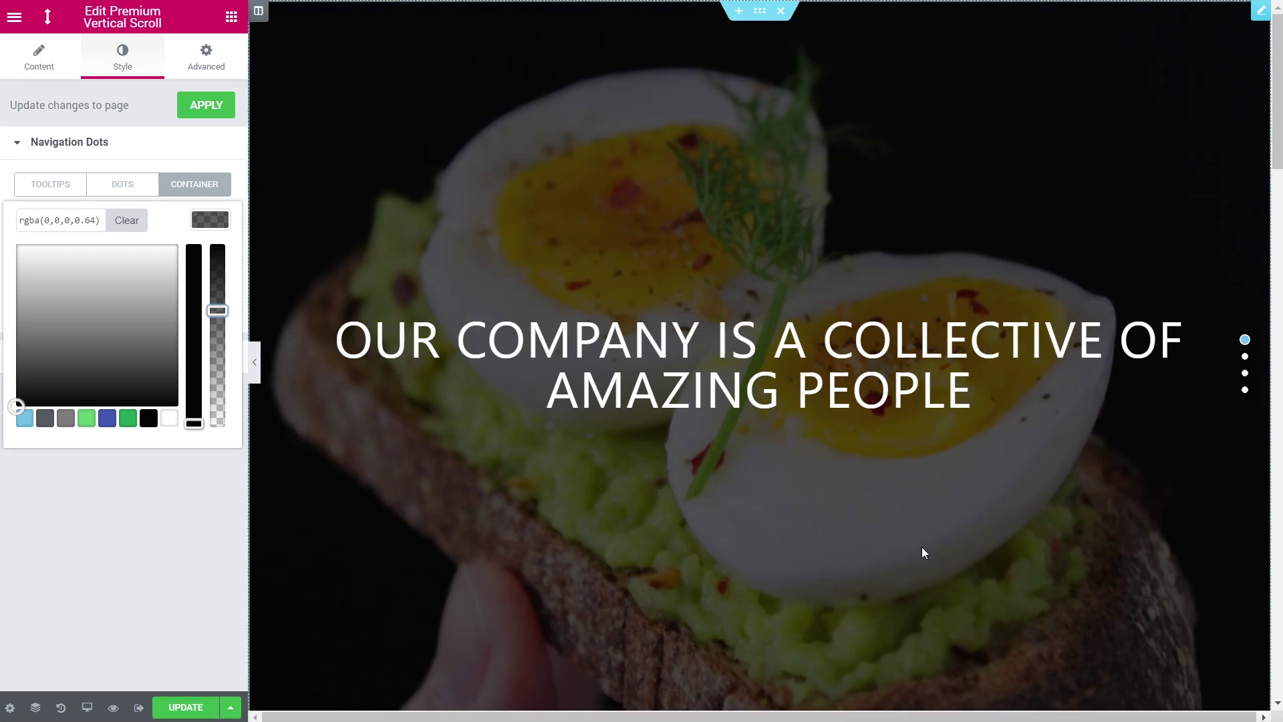
scroll(921, 547, "down", 1)
scroll(921, 547, "up", 1)
scroll(919, 522, "down", 1)
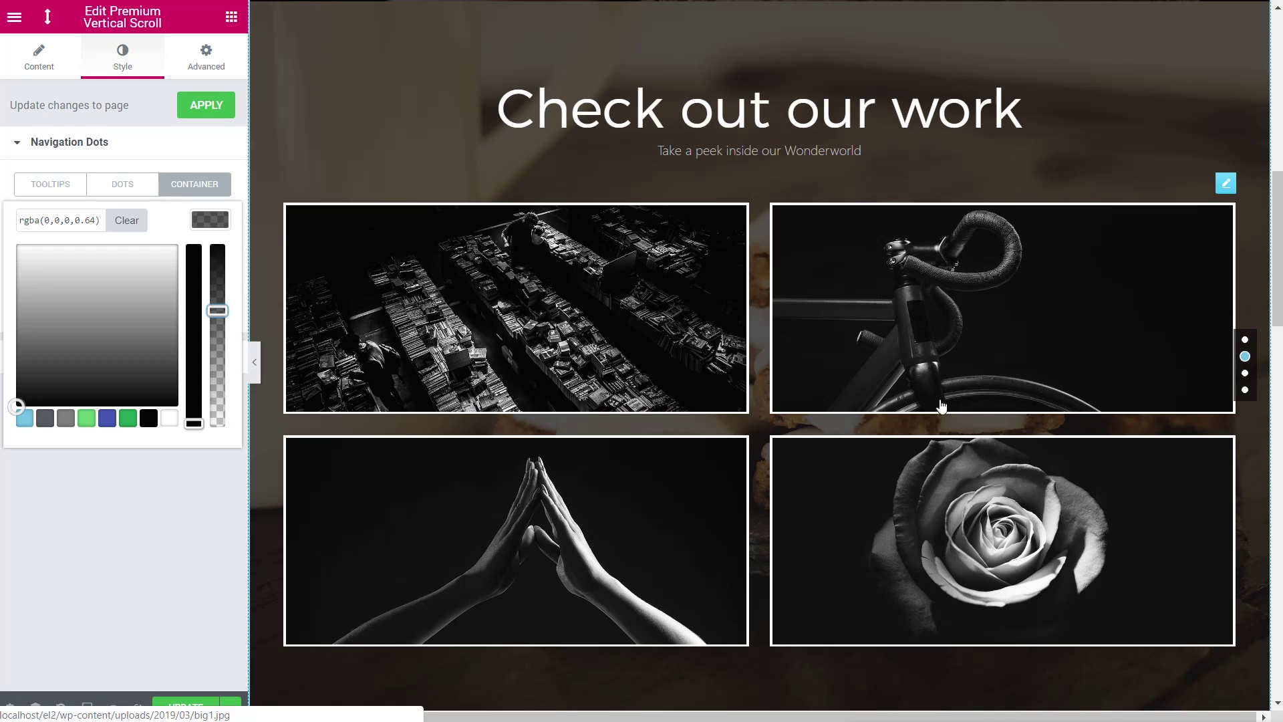
left_click(105, 519)
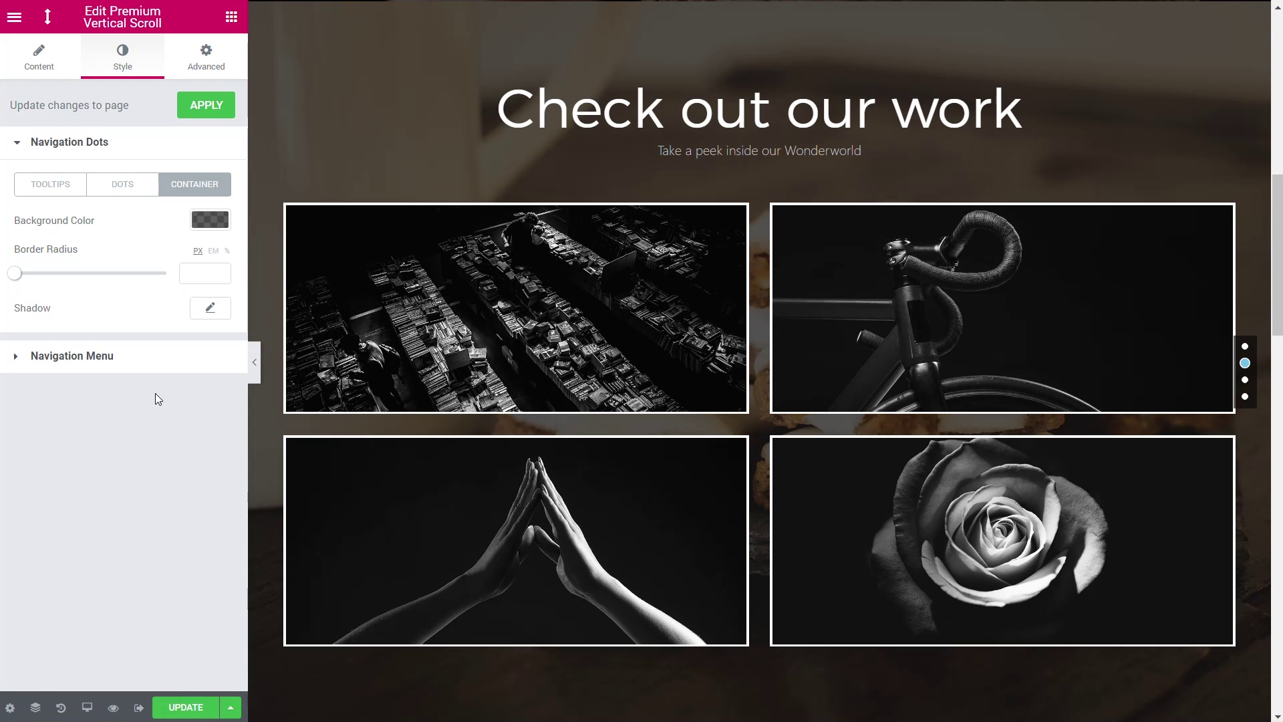
left_click_drag(14, 275, 69, 279)
- Try the Left horizontal and Top vertical positions for the navigation dots, and return them to Right and Middle
left_click(38, 59)
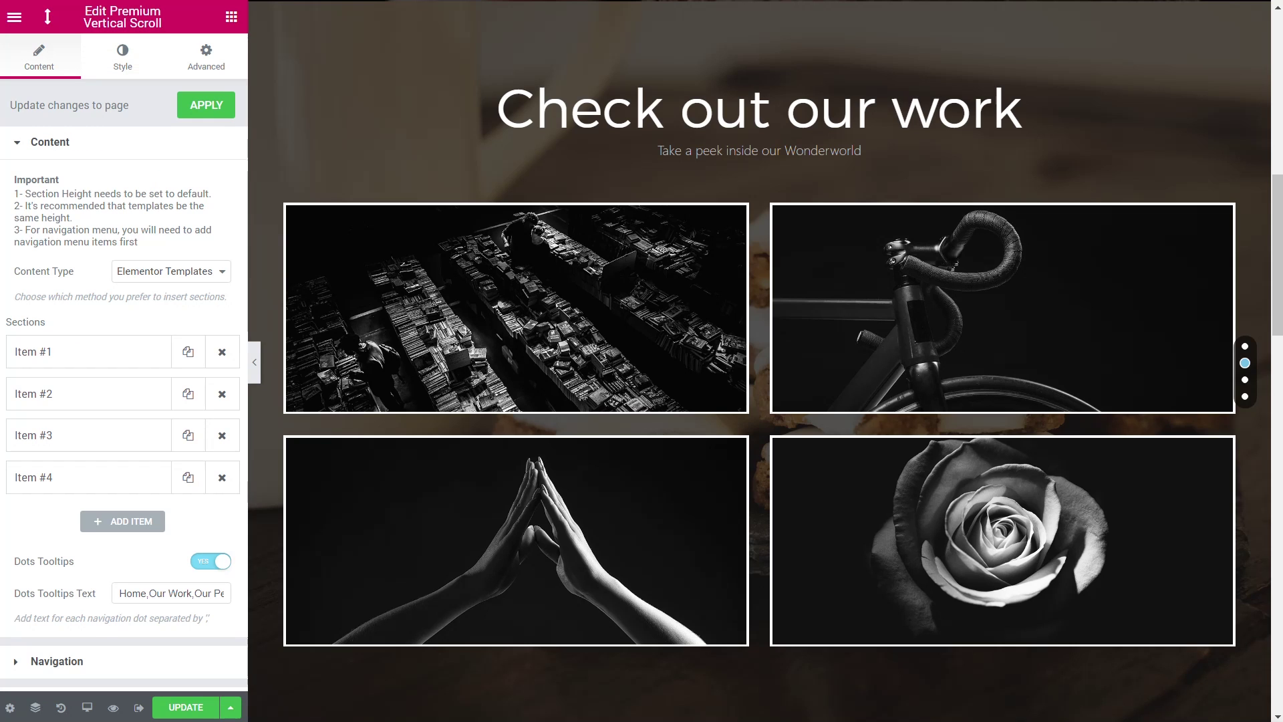
left_click(76, 661)
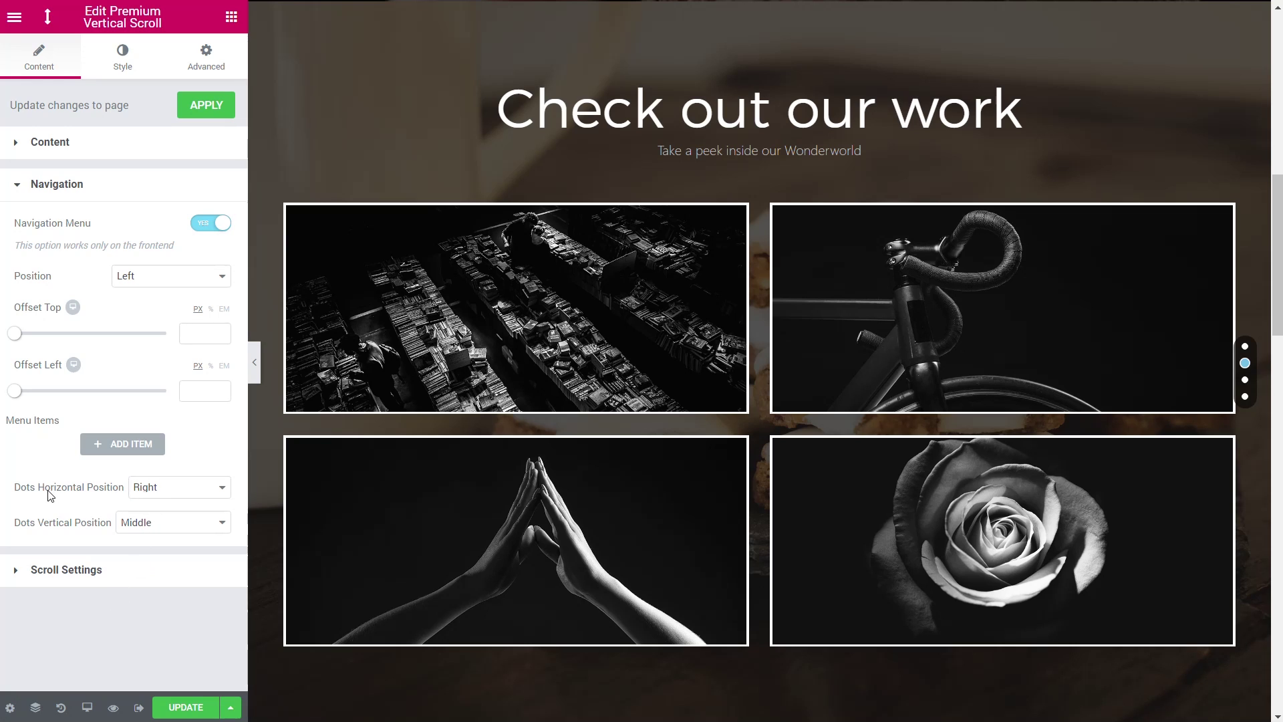
left_click(201, 496)
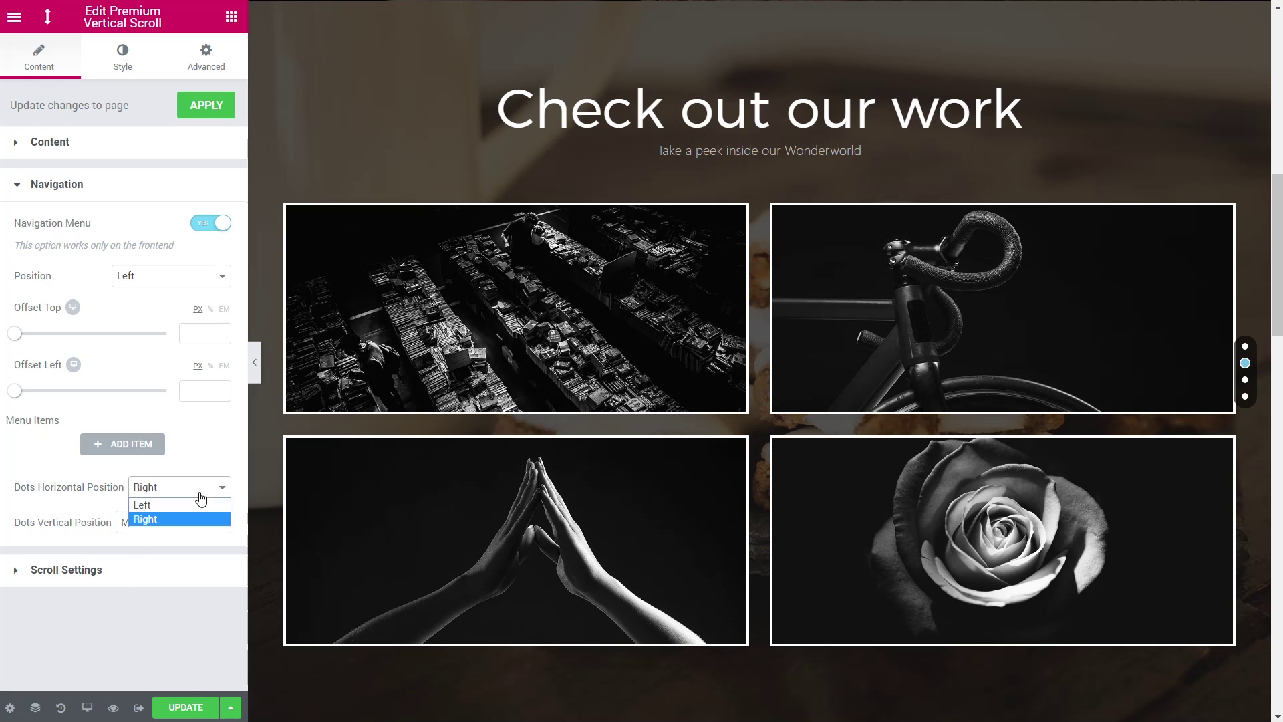
left_click(179, 504)
left_click(182, 491)
left_click(178, 516)
left_click(178, 528)
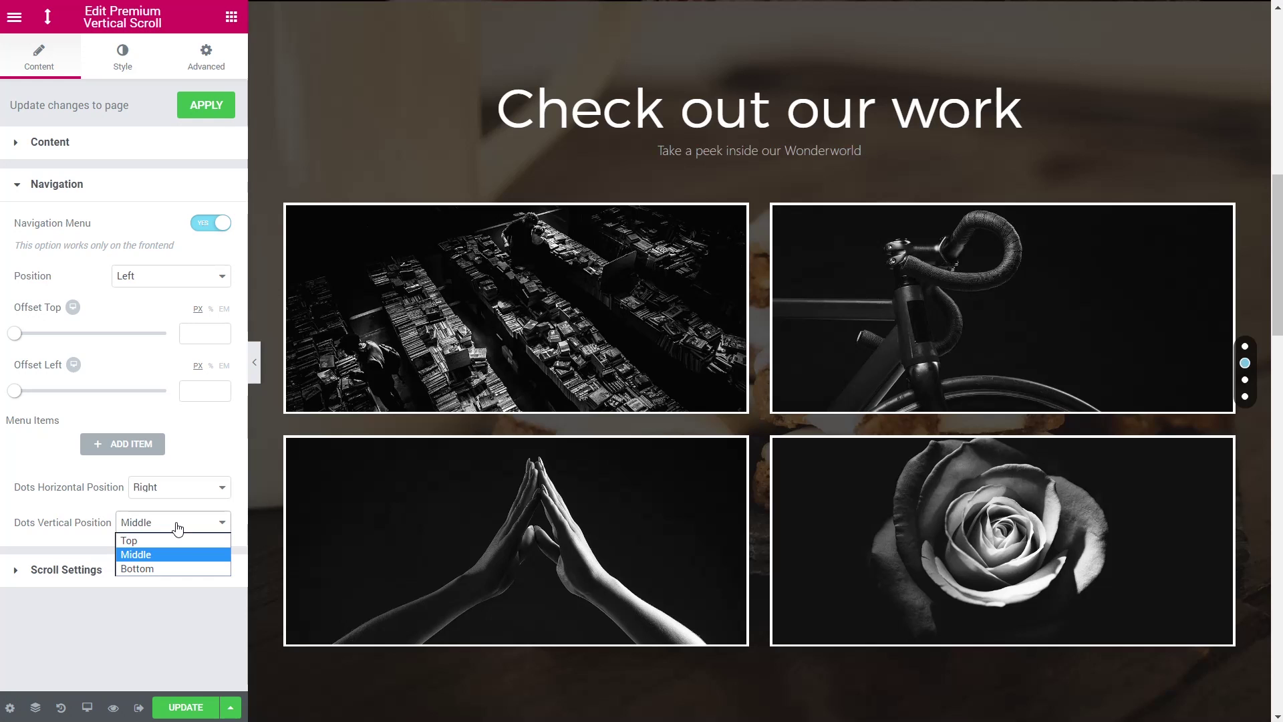
left_click(173, 539)
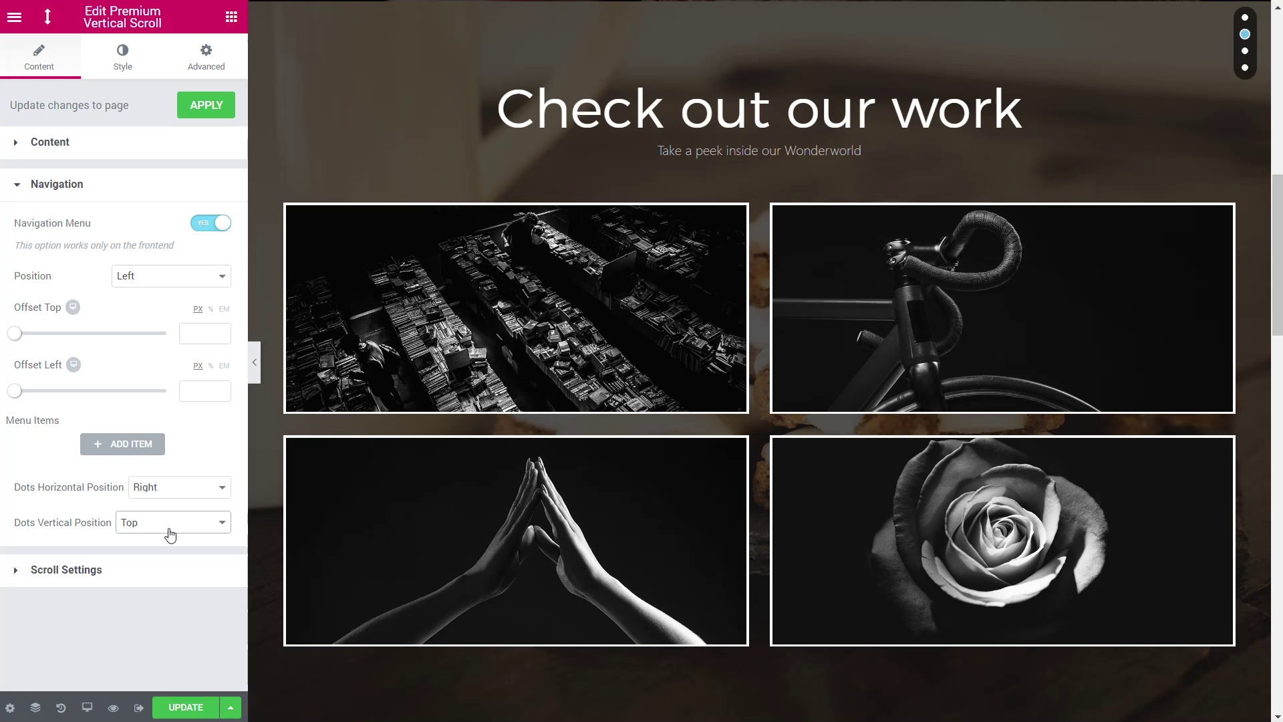
left_click(175, 527)
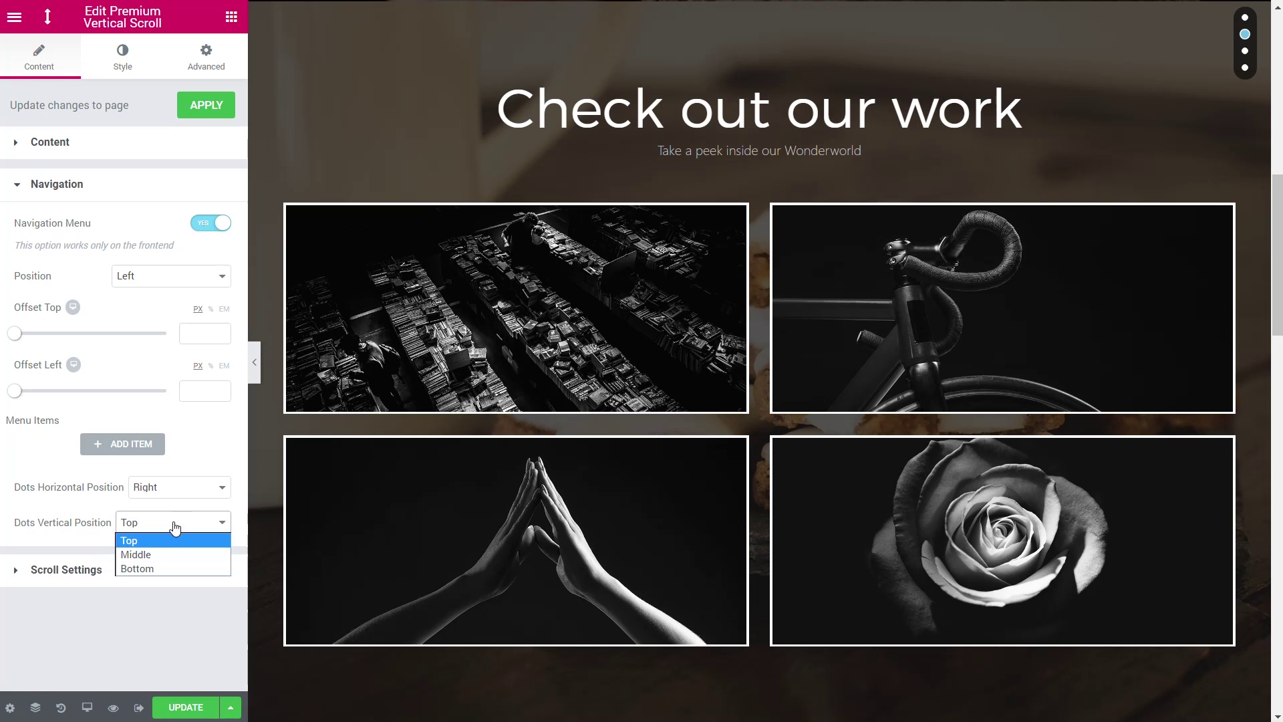
left_click(160, 554)
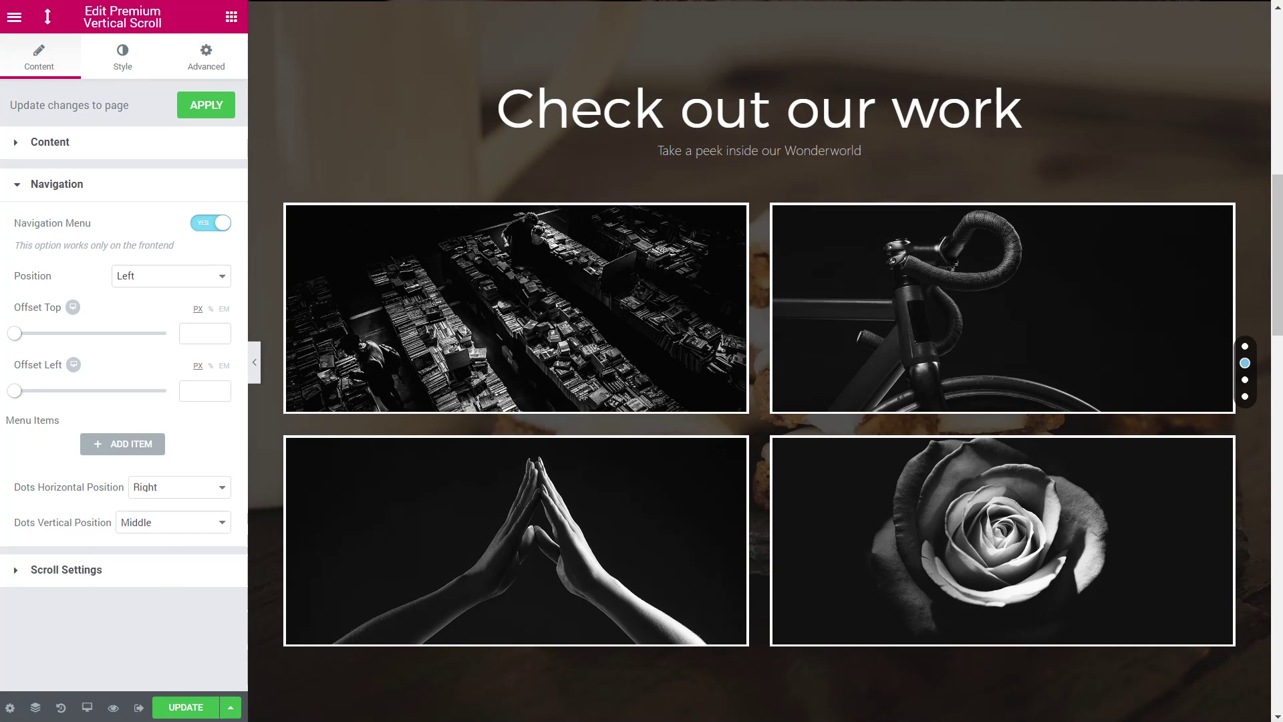
- Update the page and test the Our Work, Our People, Subscribe and Home navigation dots in preview mode
left_click(173, 709)
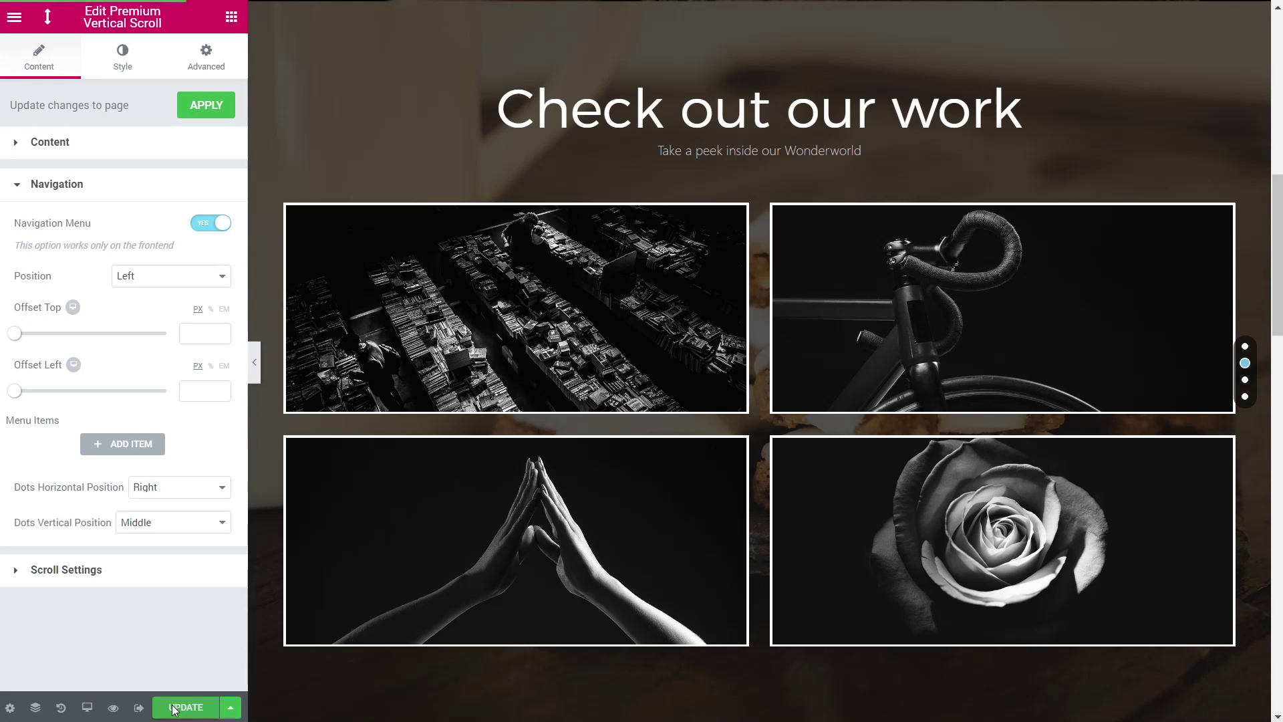
left_click(114, 708)
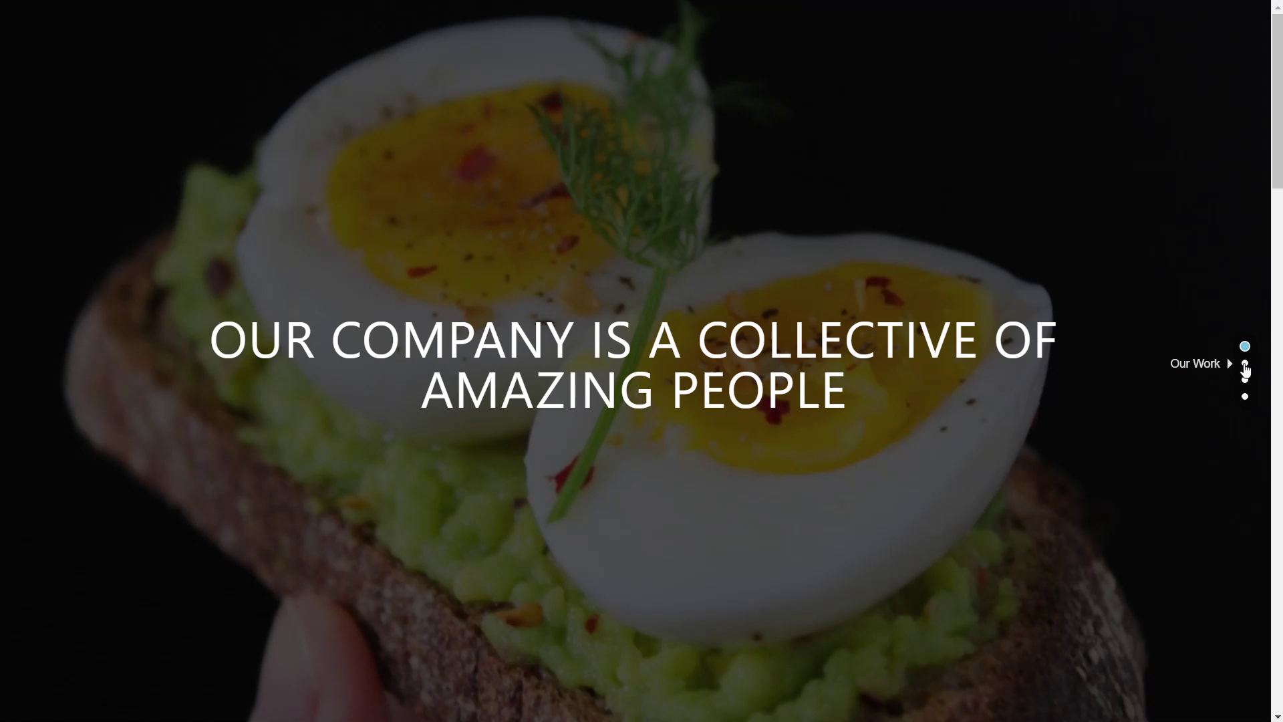
left_click(1246, 364)
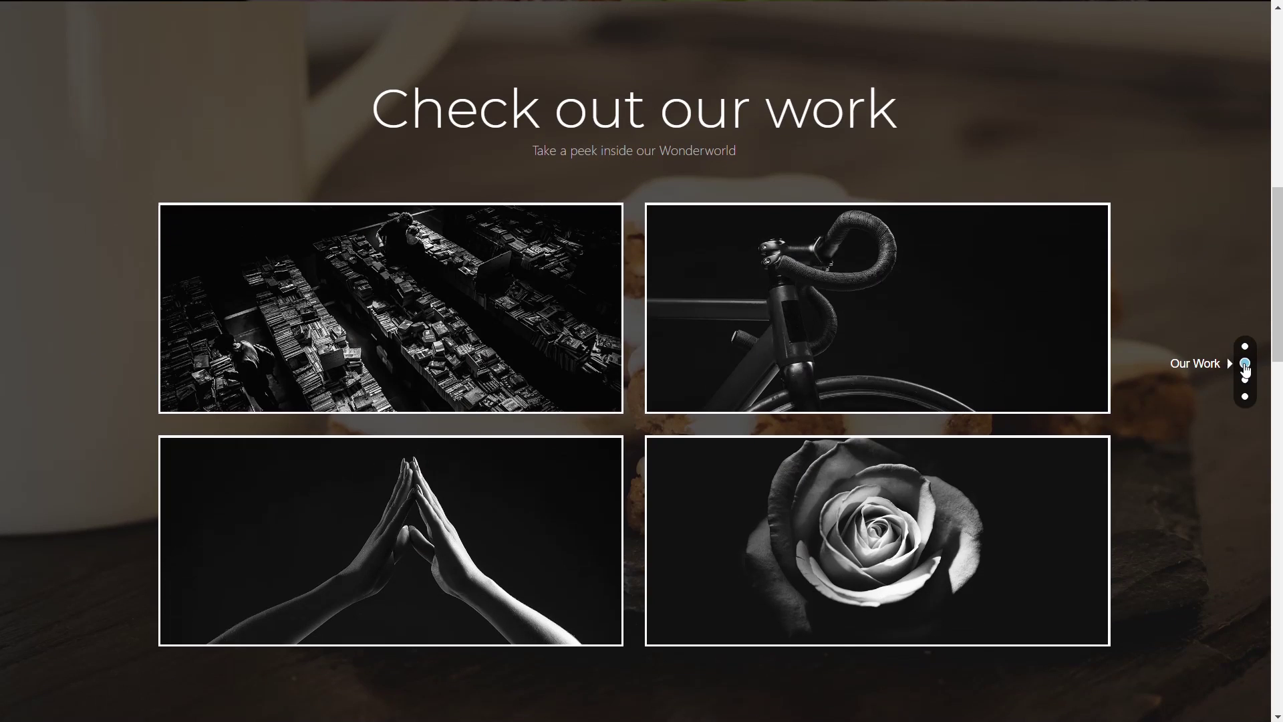
left_click(1246, 380)
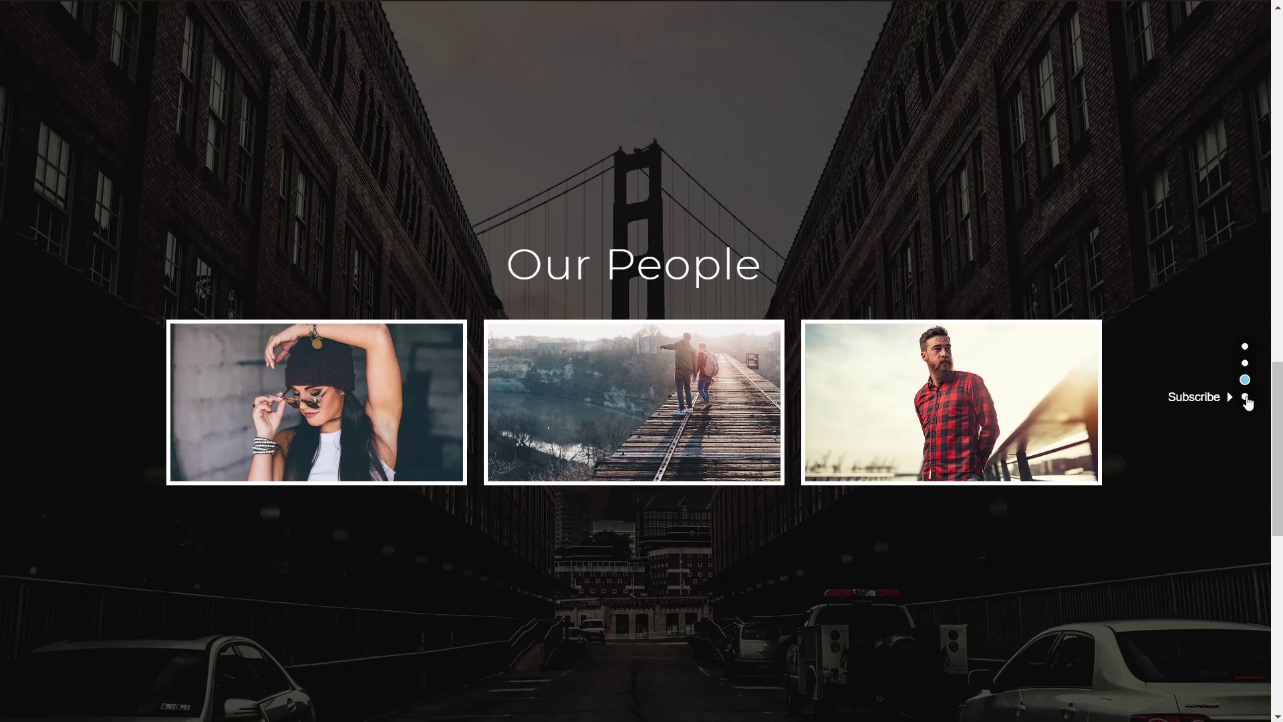
left_click(1246, 398)
left_click(1247, 347)
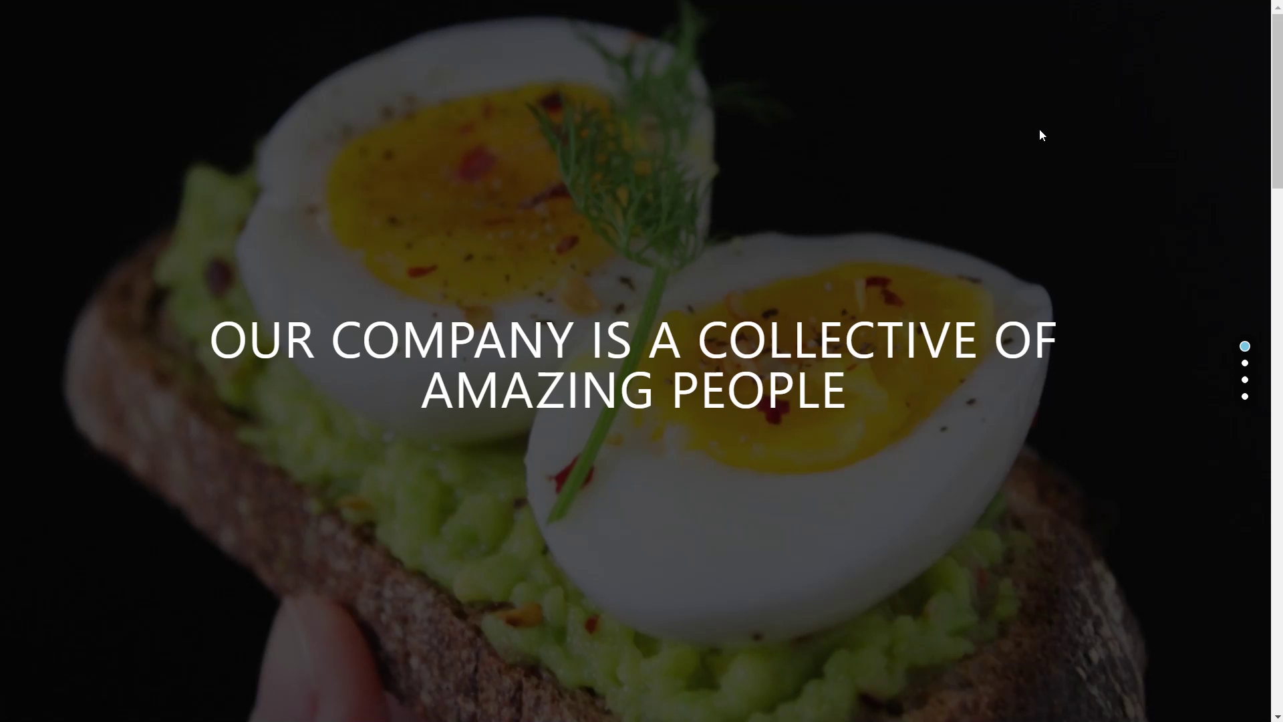
key("ctrl+p")
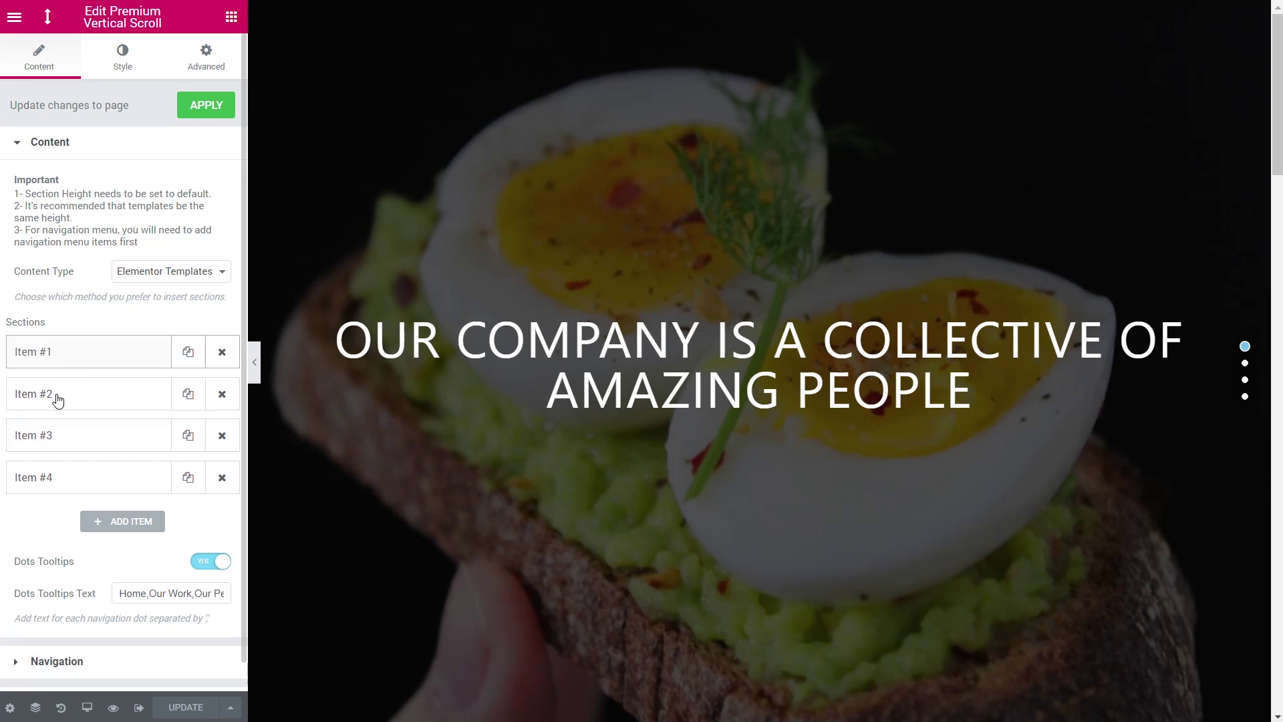
- Add two items named "Home" and "Our Work" to the widget's navigation menu
left_click(56, 666)
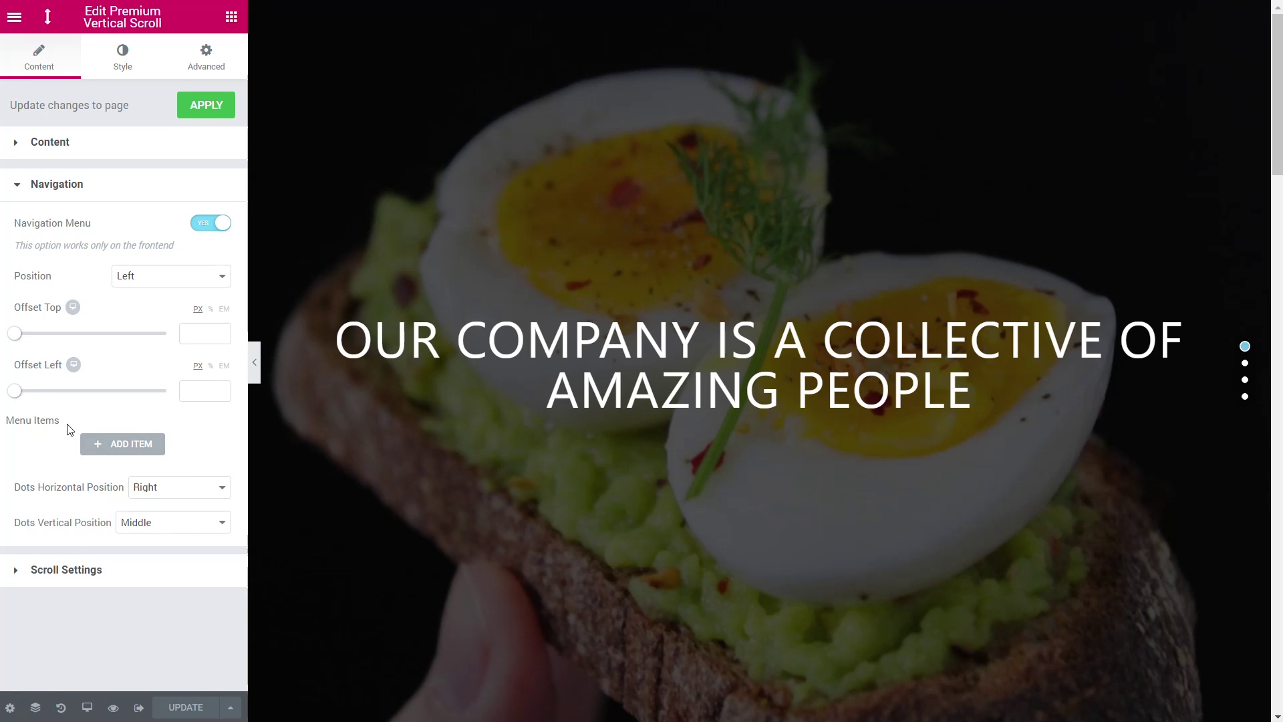
left_click(141, 453)
left_click(130, 489)
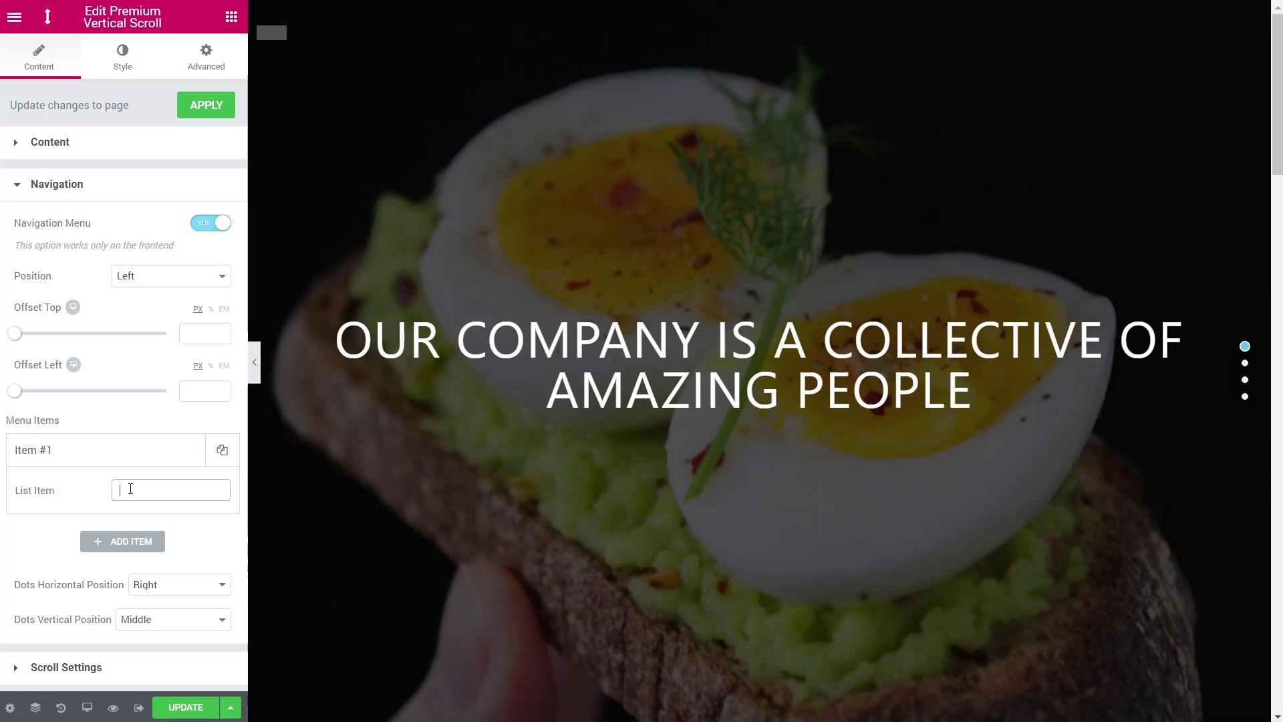
type("Home")
left_click(123, 541)
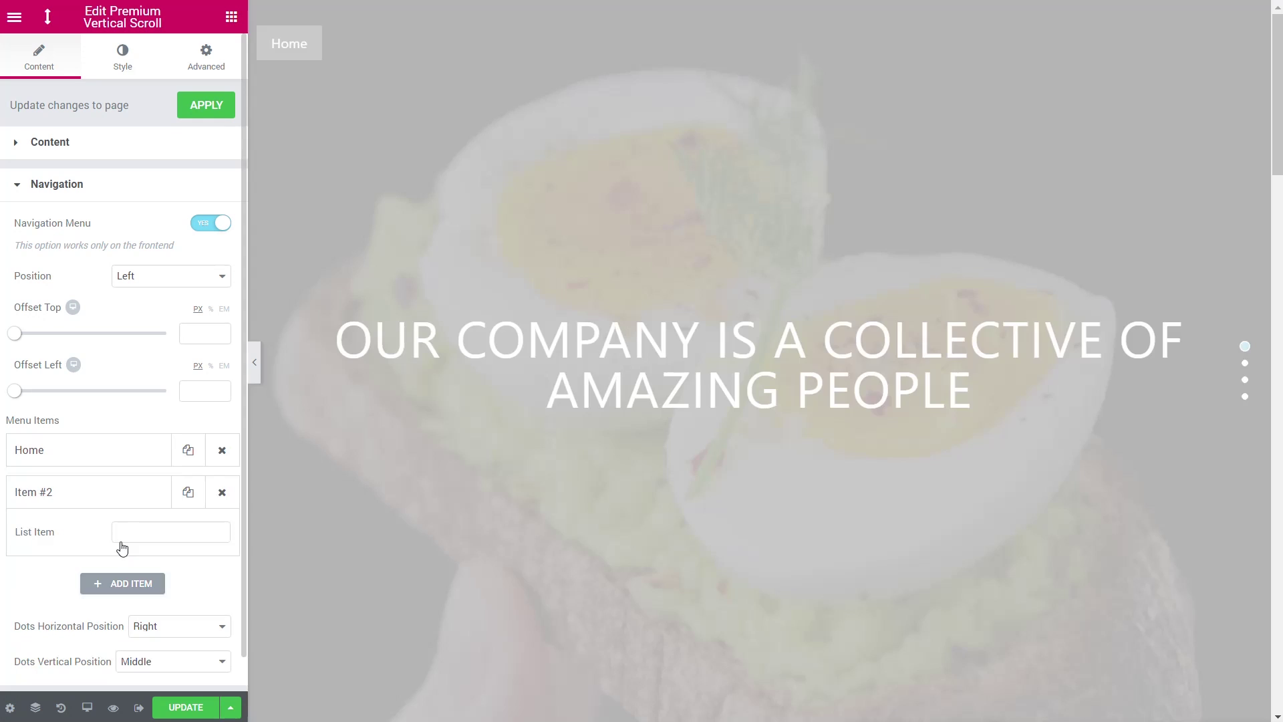
left_click(145, 531)
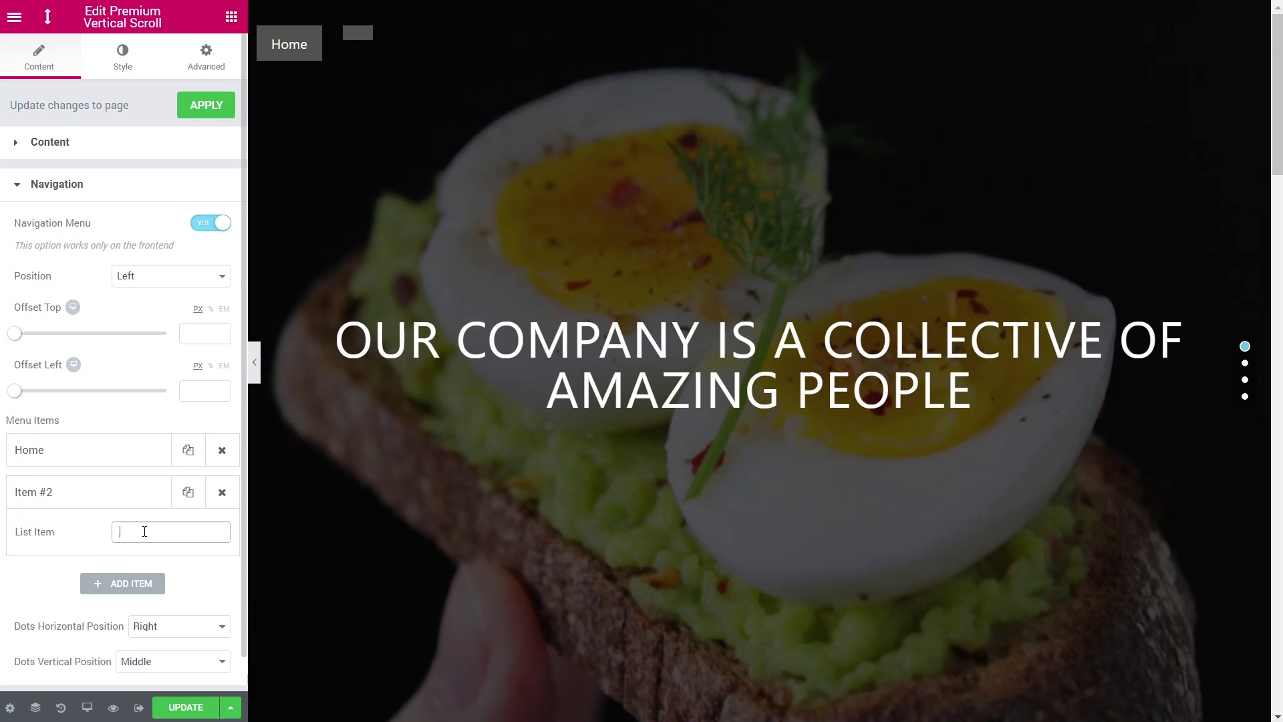
type("Our Work")
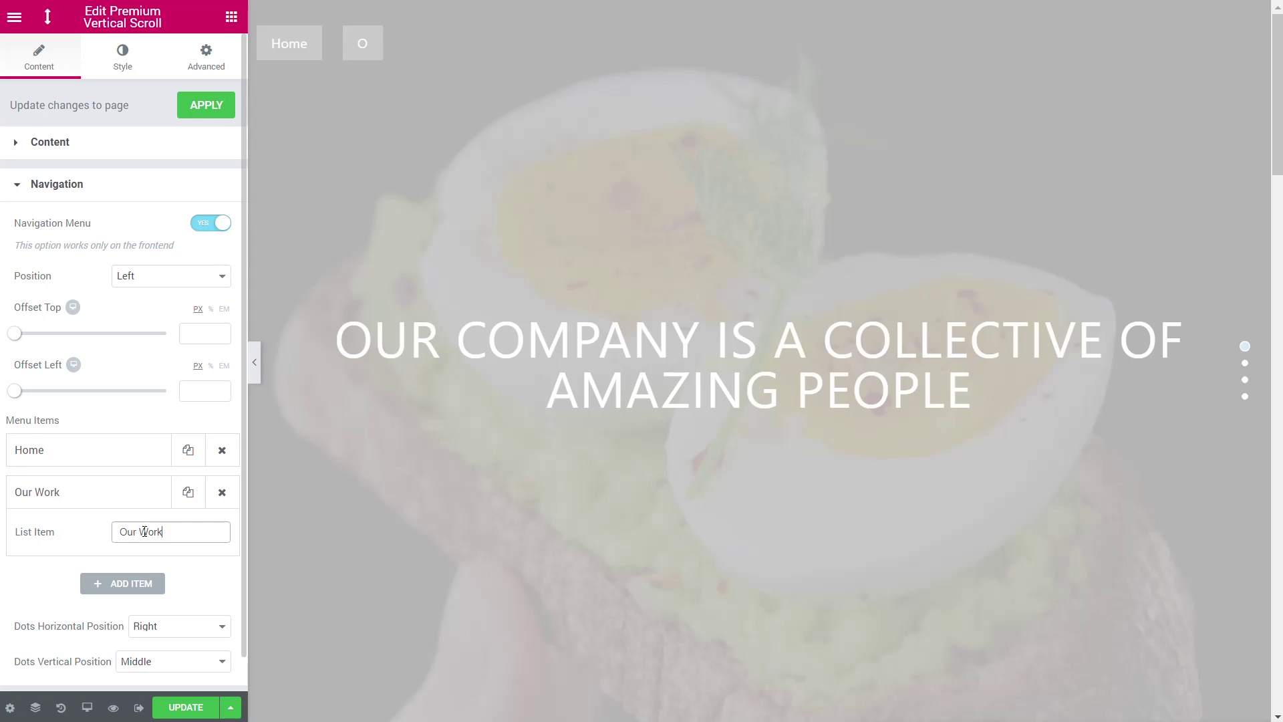
- Add two more navigation menu items named "Our People" and "Subscribe"
left_click(122, 583)
left_click(170, 574)
type("Our People")
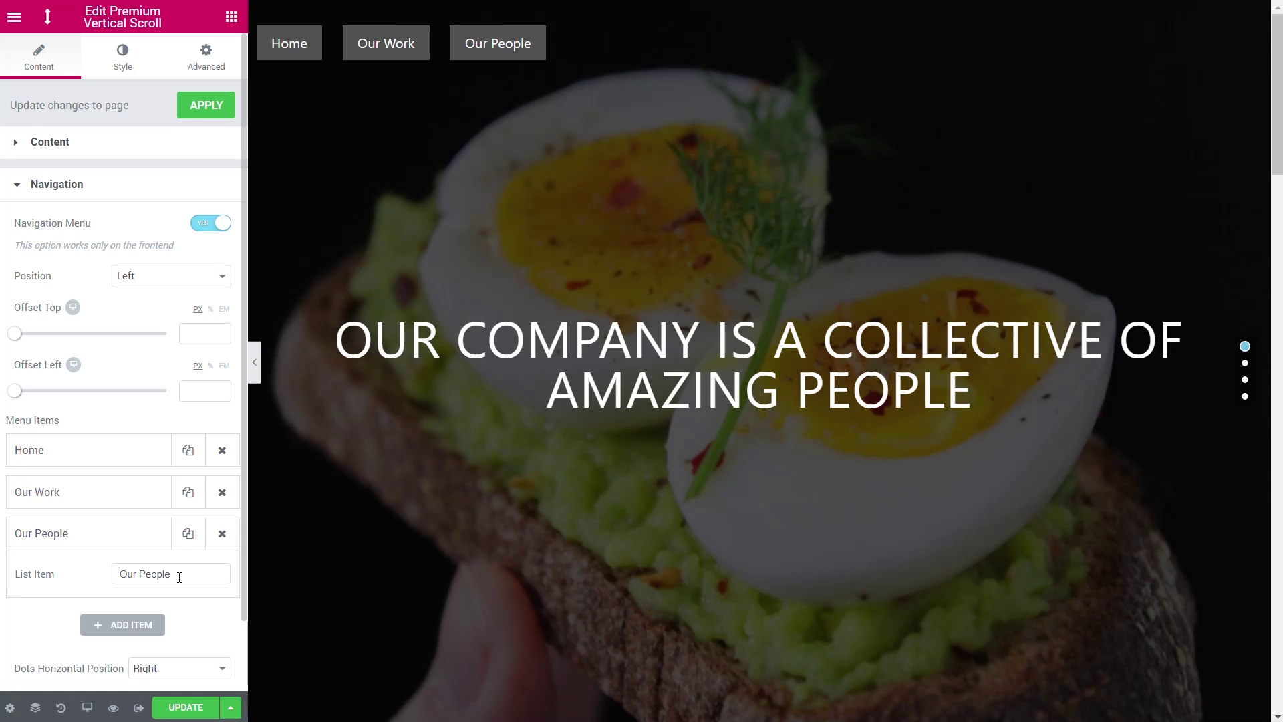
left_click(123, 624)
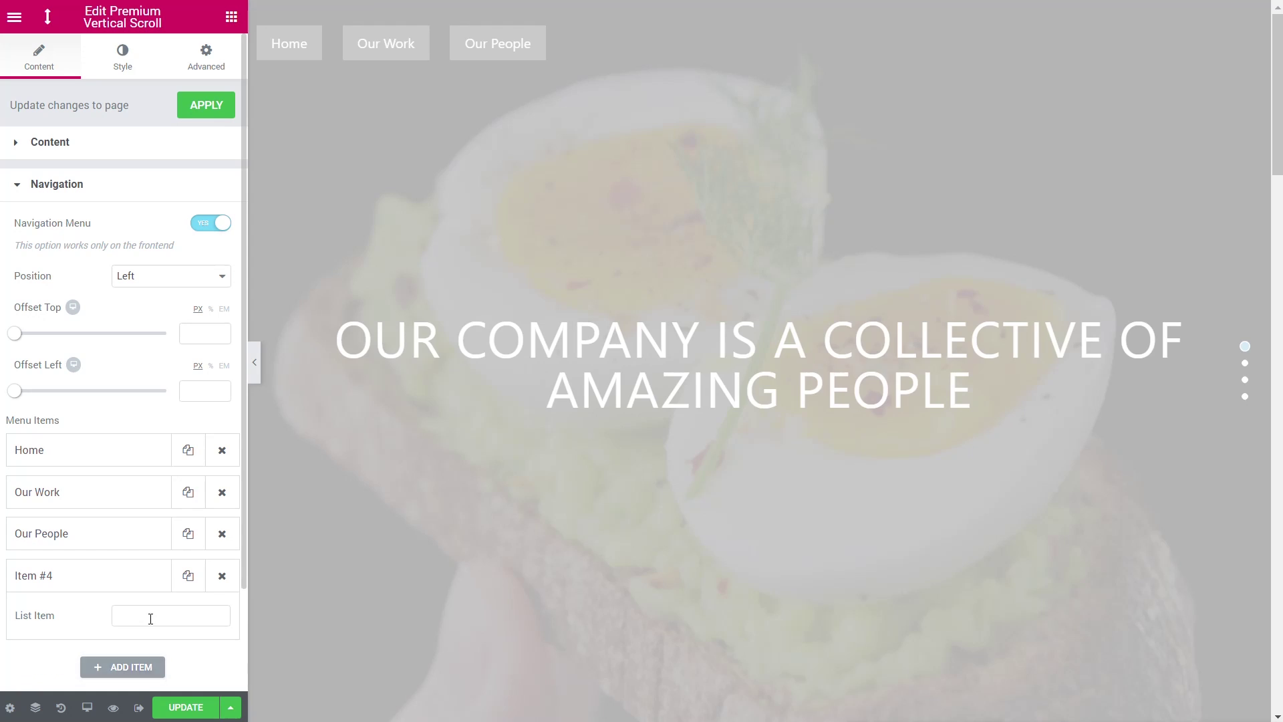
left_click(157, 618)
type("Subscribe")
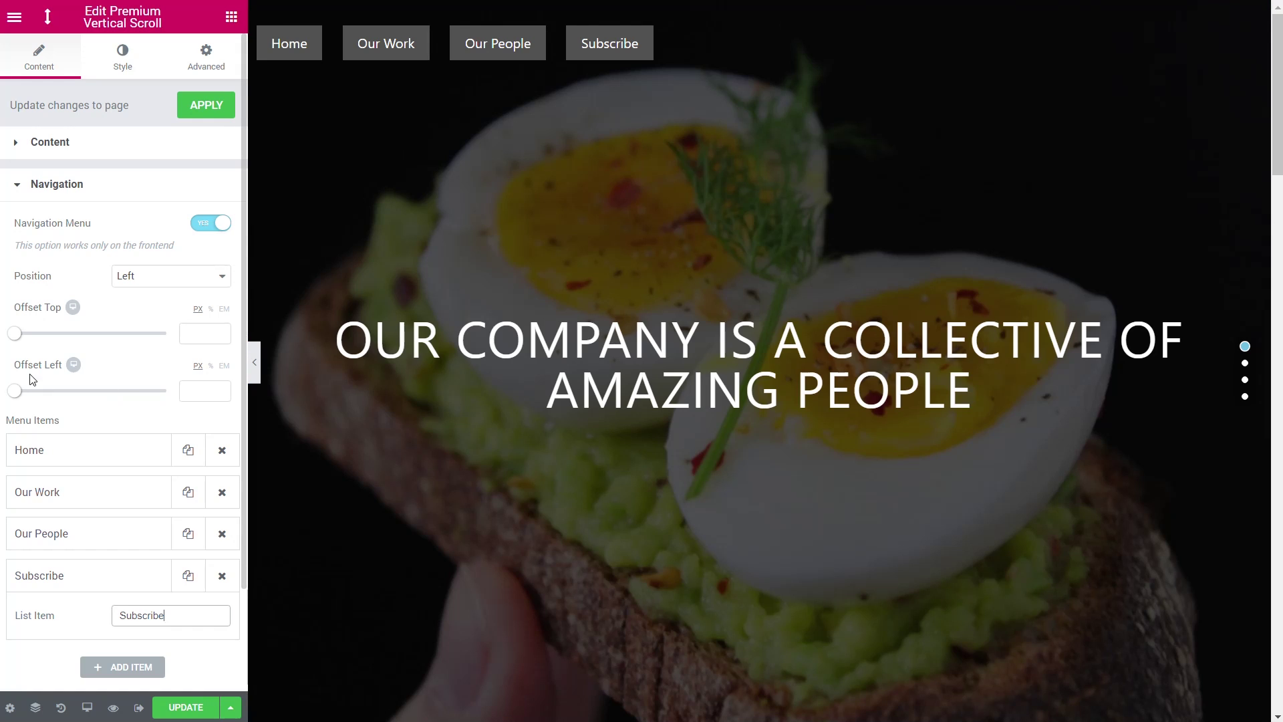
- Set the navigation menu's position to Right with a top offset of 10 px and a right offset of 10 px
left_click(185, 286)
left_click(185, 306)
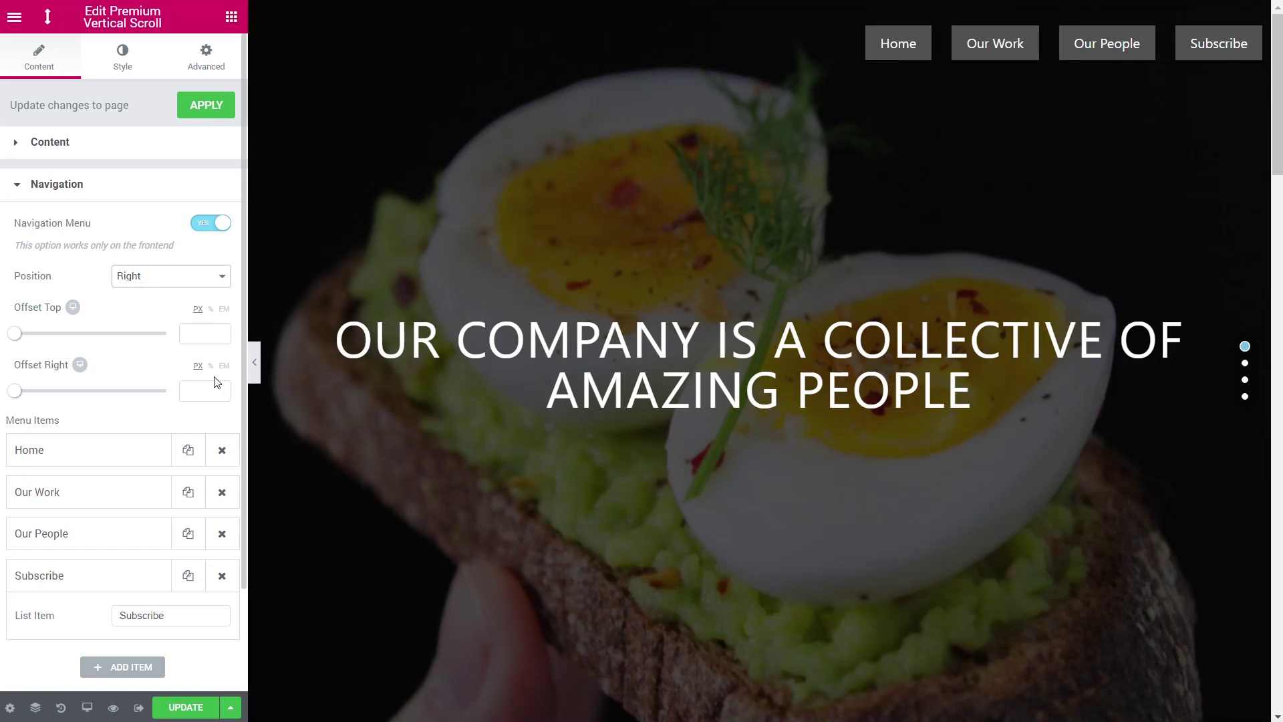
mouse_move(15, 334)
left_mouse_down()
mouse_move(133, 336)
mouse_move(29, 343)
left_mouse_up()
mouse_move(13, 399)
left_mouse_down()
mouse_move(39, 392)
mouse_move(27, 393)
left_mouse_up()
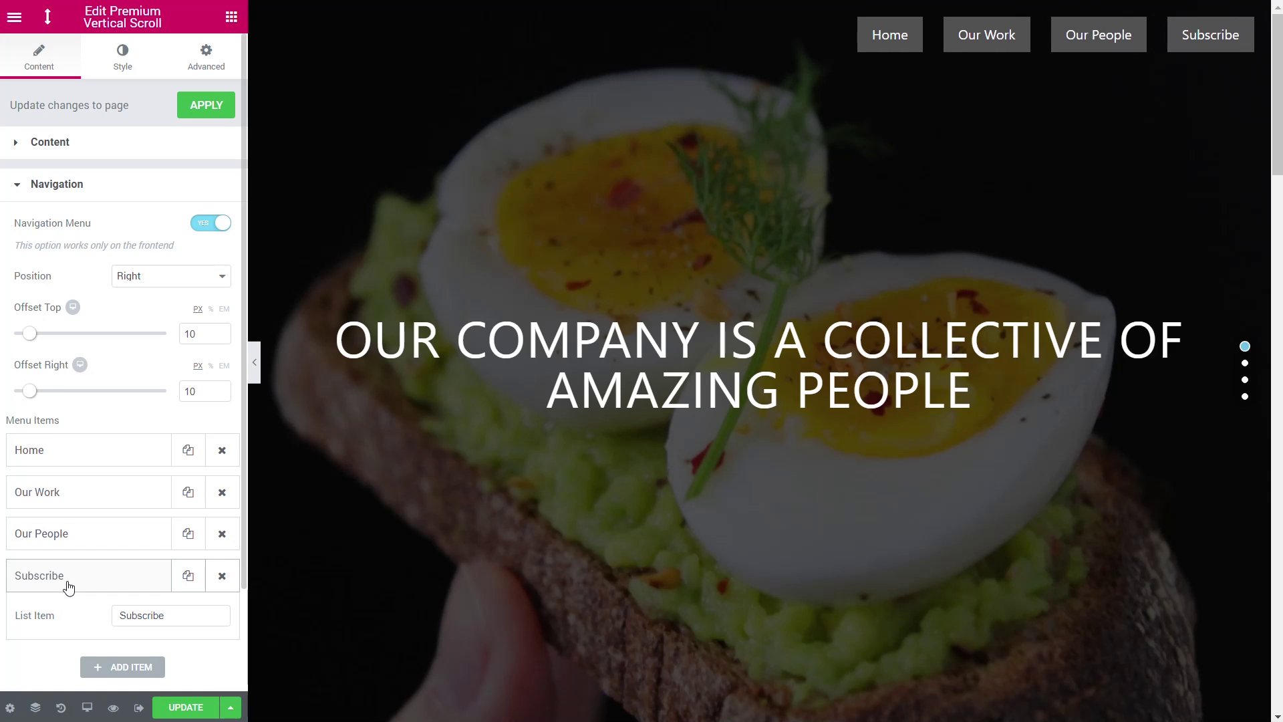
- Test the Our Work, Subscribe and Home links of the navigation menu in the editor
left_click(980, 46)
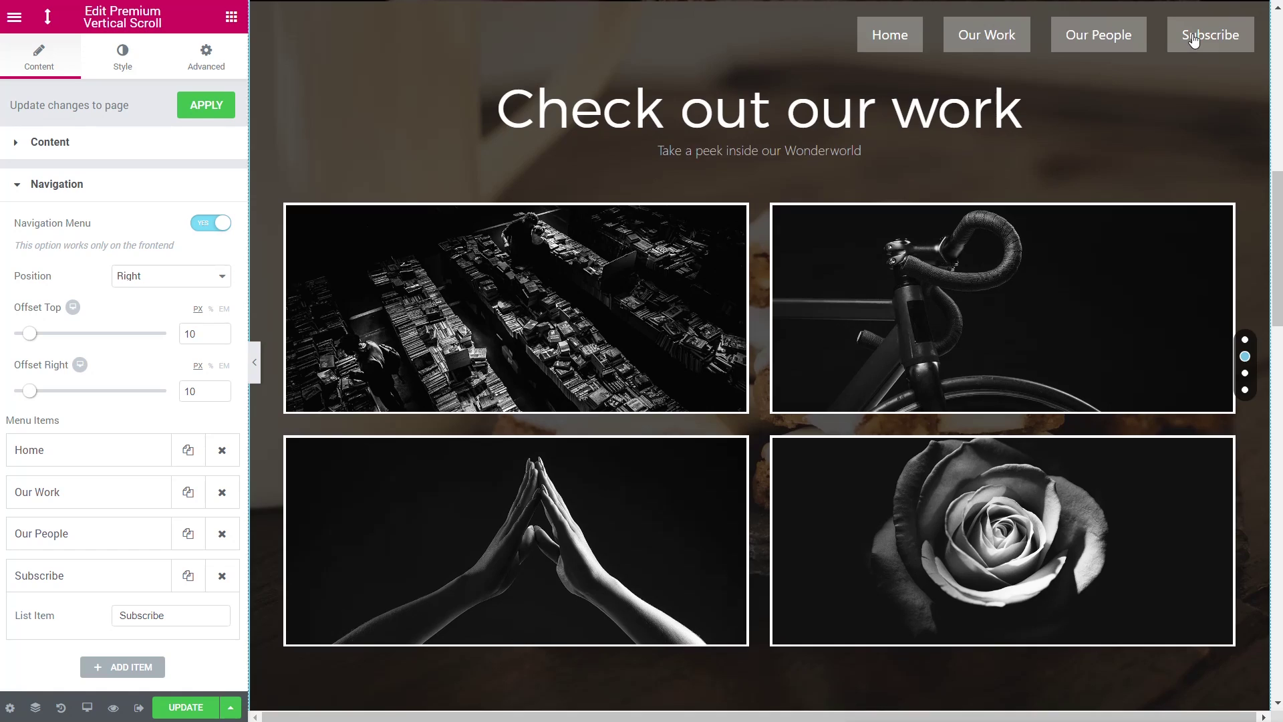
left_click(1196, 38)
left_click(893, 35)
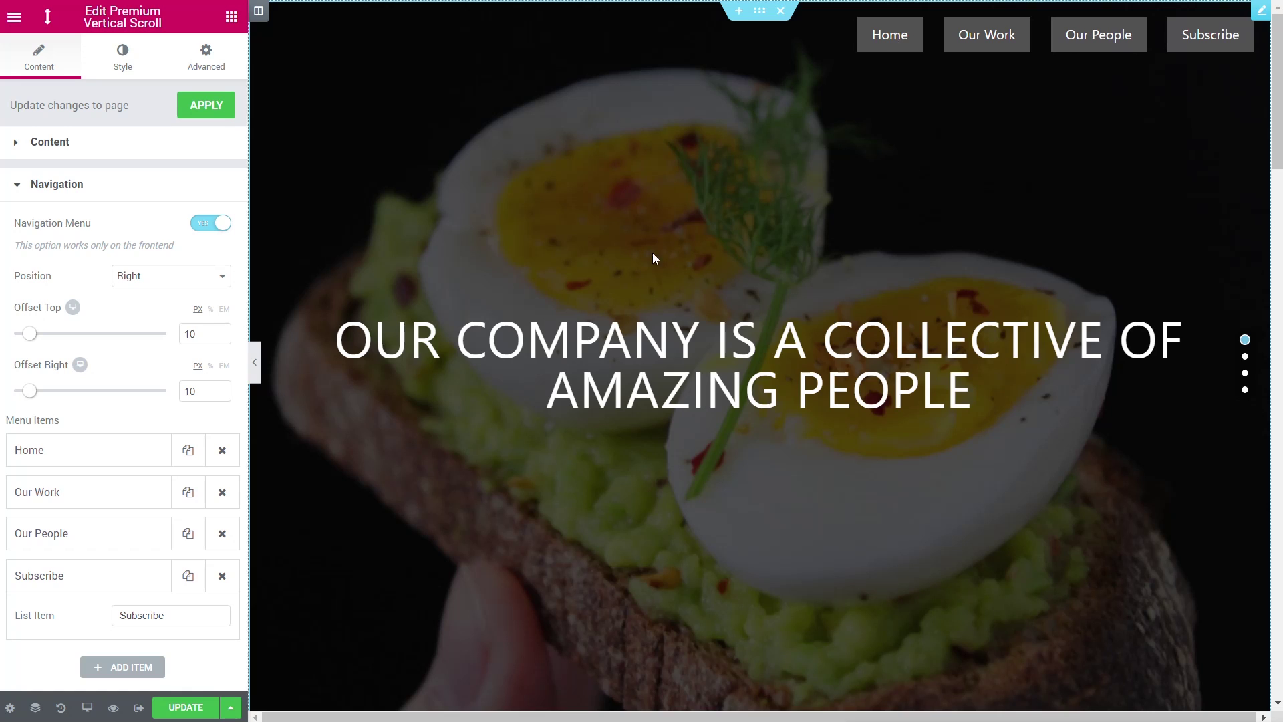
- Set the navigation menu's font family to Montserrat in its typography style settings
left_click(121, 65)
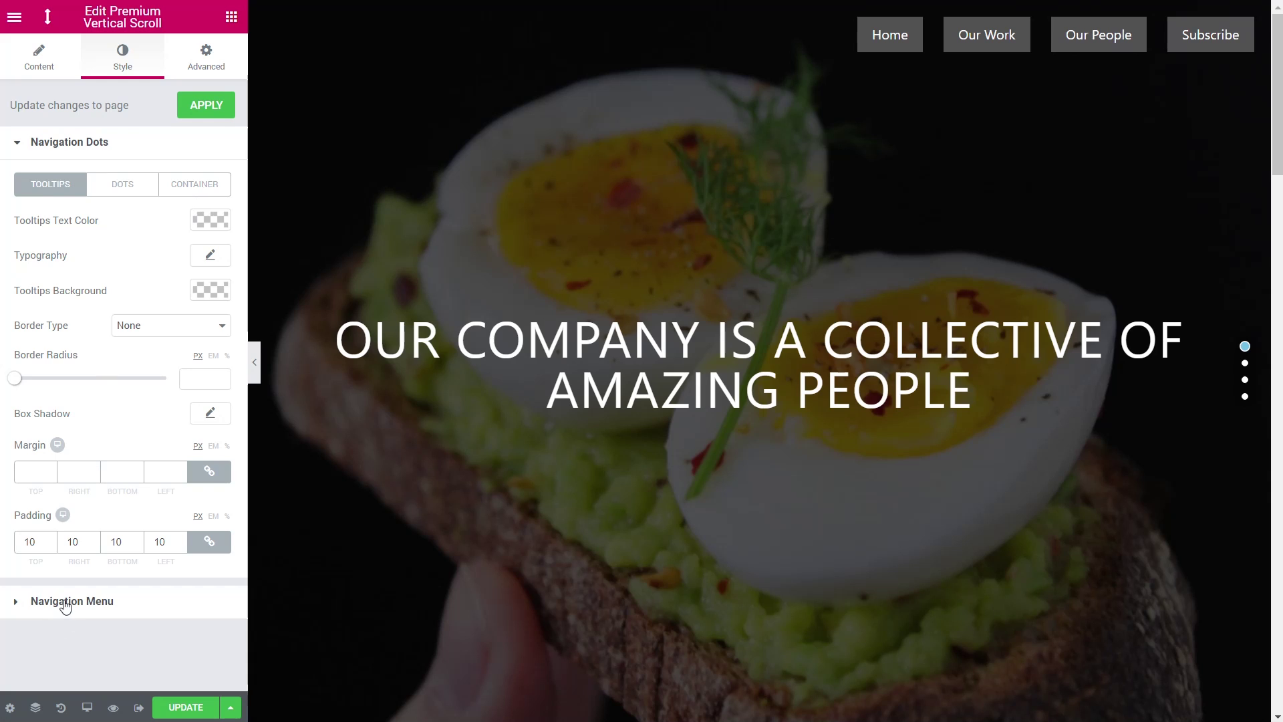
left_click(45, 608)
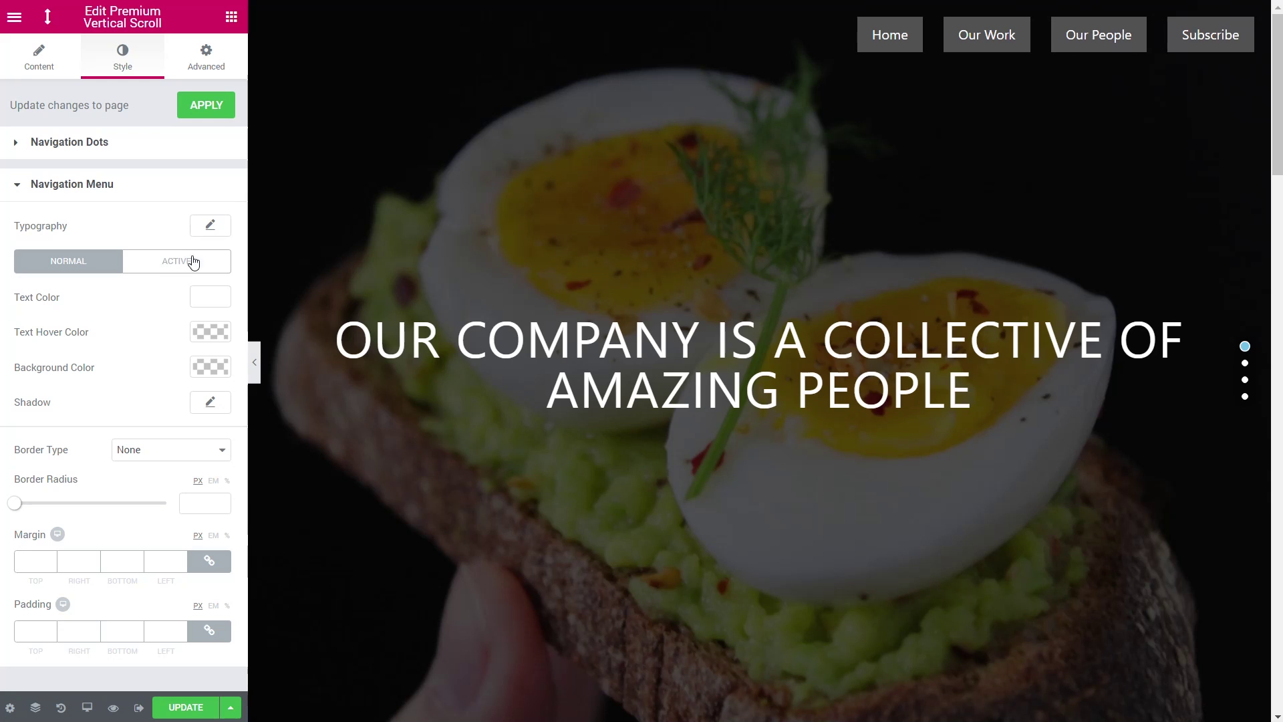
left_click(213, 228)
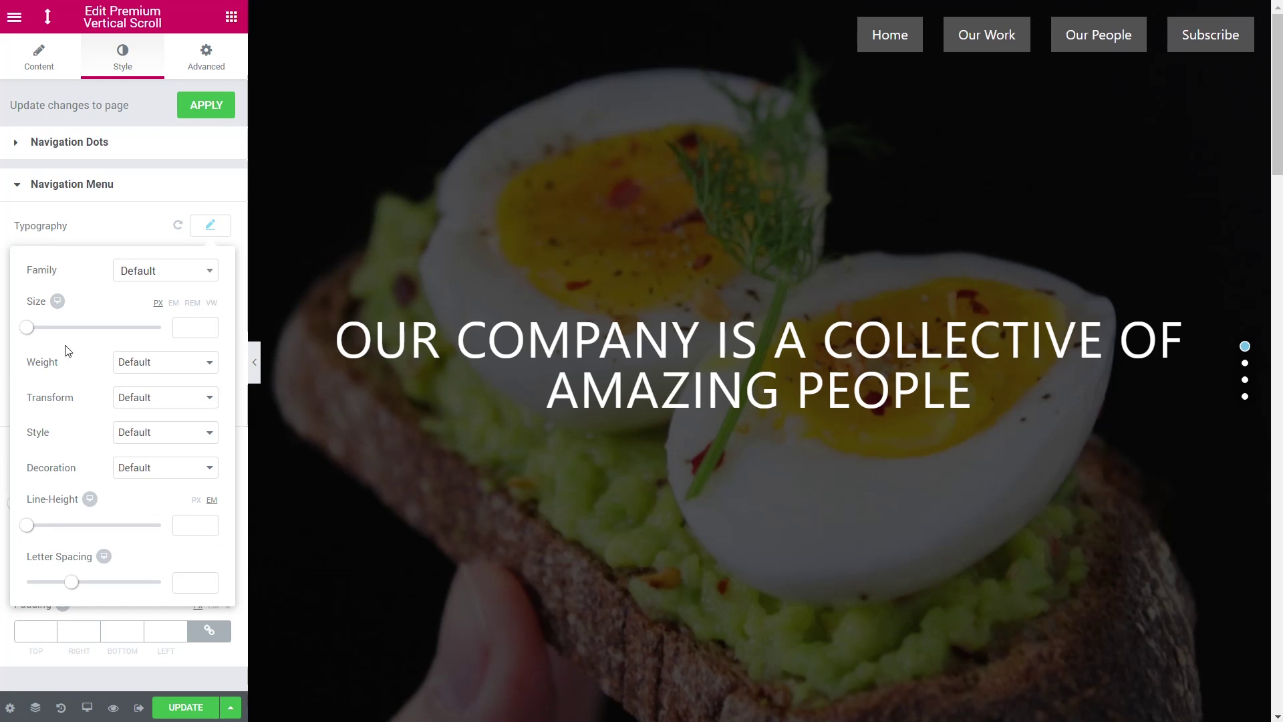
left_click(170, 277)
type("monts")
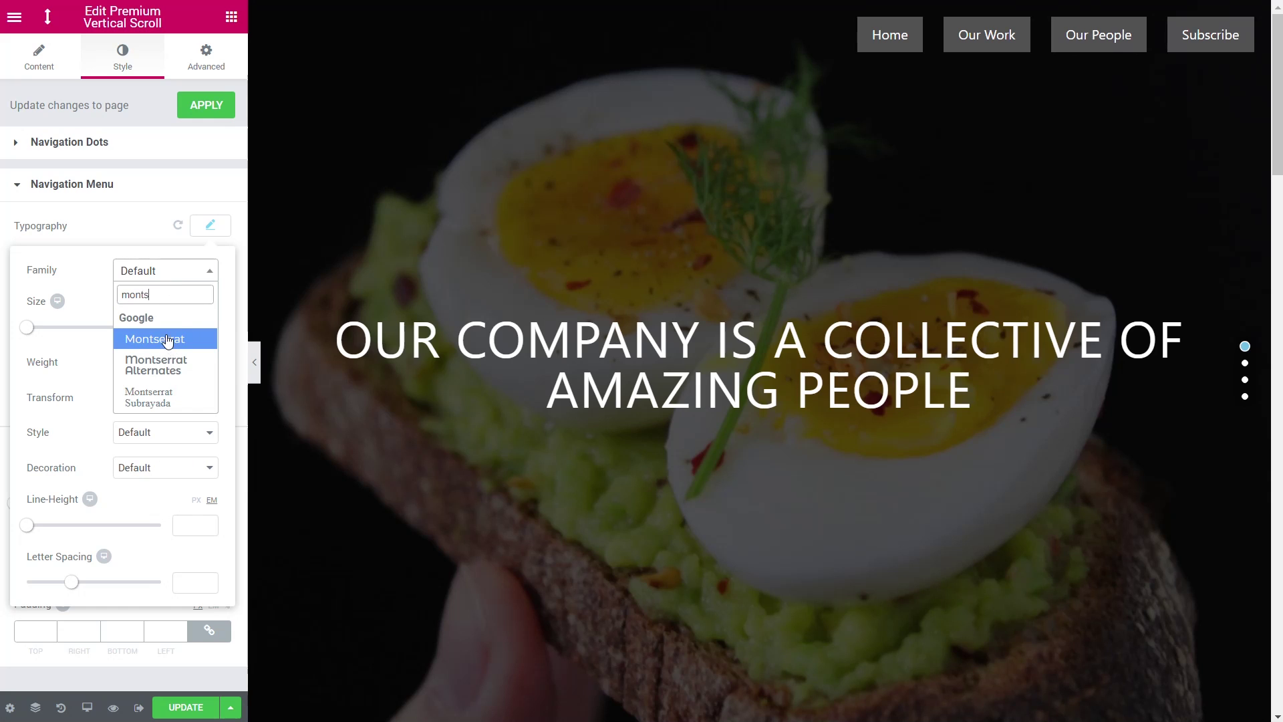
left_click(167, 340)
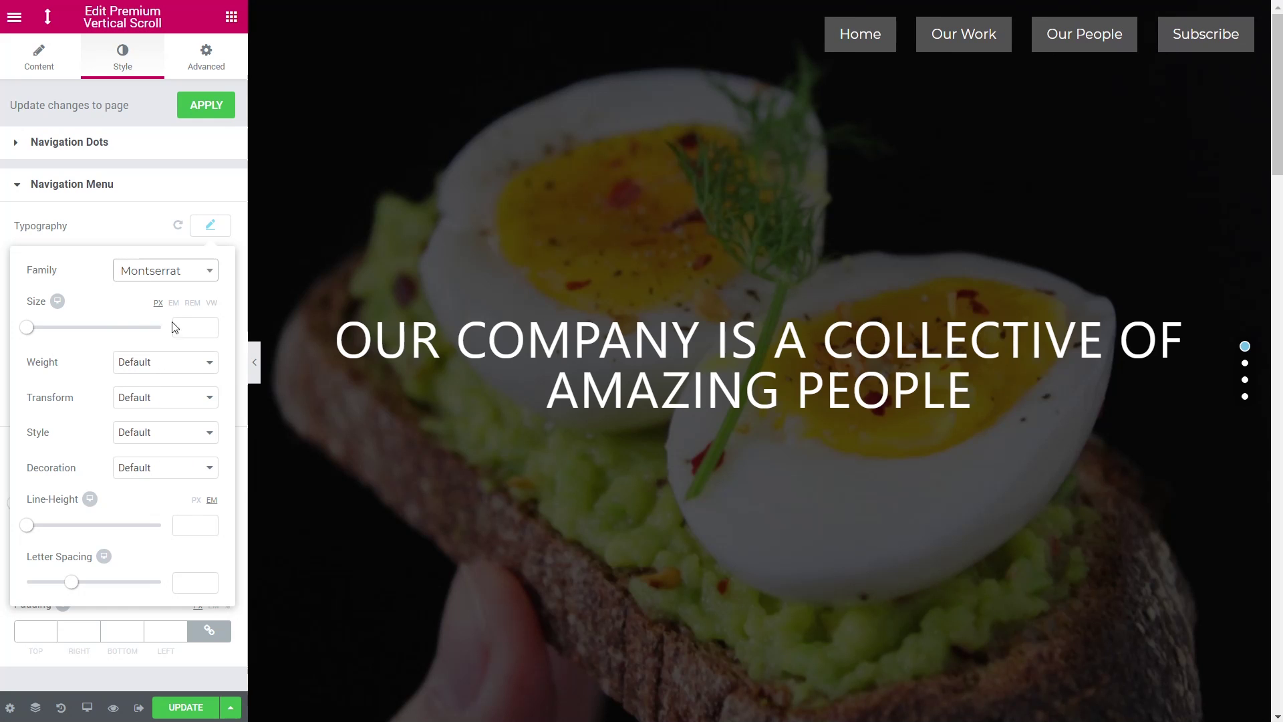
- Set the navigation menu text's size to 14 px and its weight to 300
left_click_drag(27, 327, 40, 334)
double_click(200, 327)
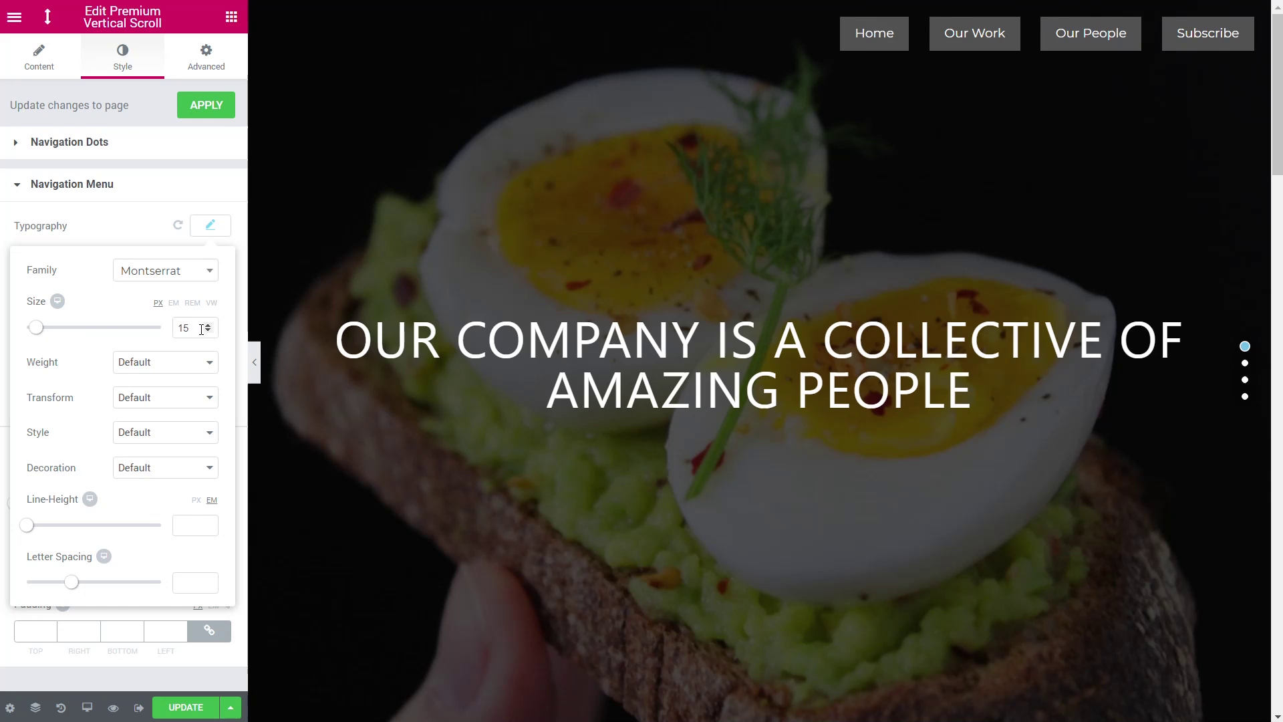
type("14")
left_click(194, 363)
left_click(157, 414)
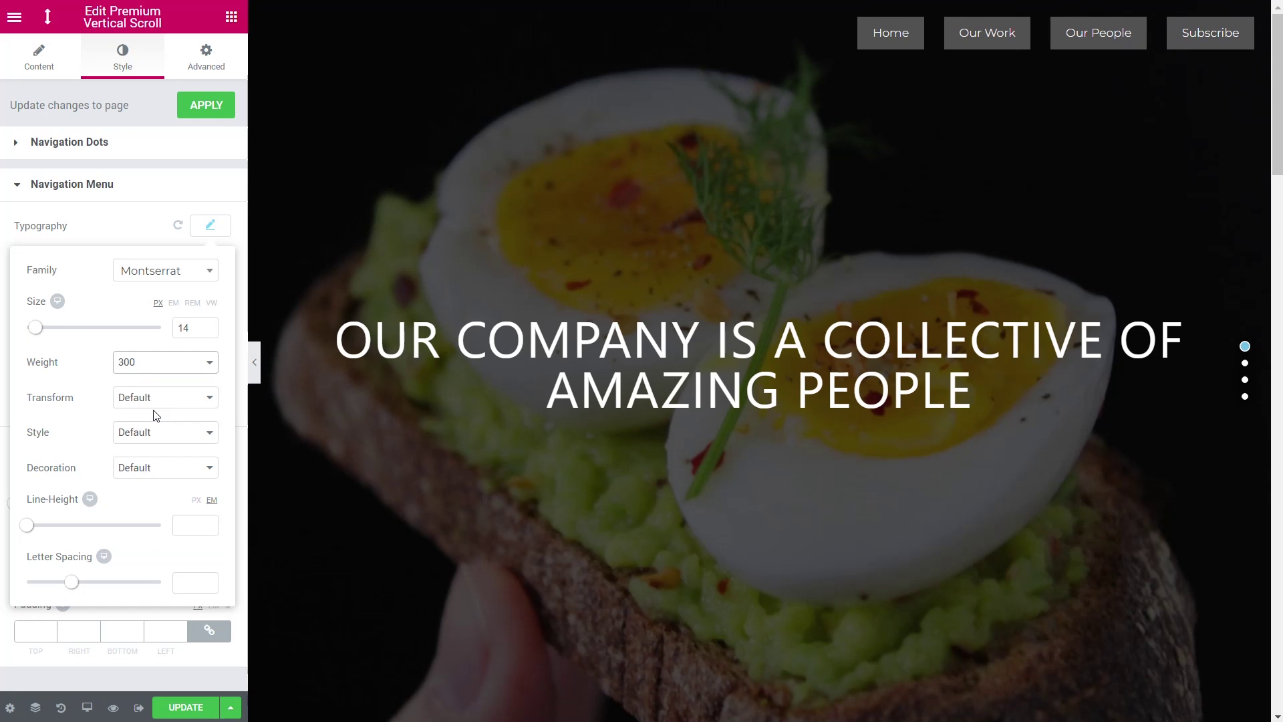
- Transform the navigation menu text to uppercase with a weight of 400 and letter spacing of 1
left_click(172, 400)
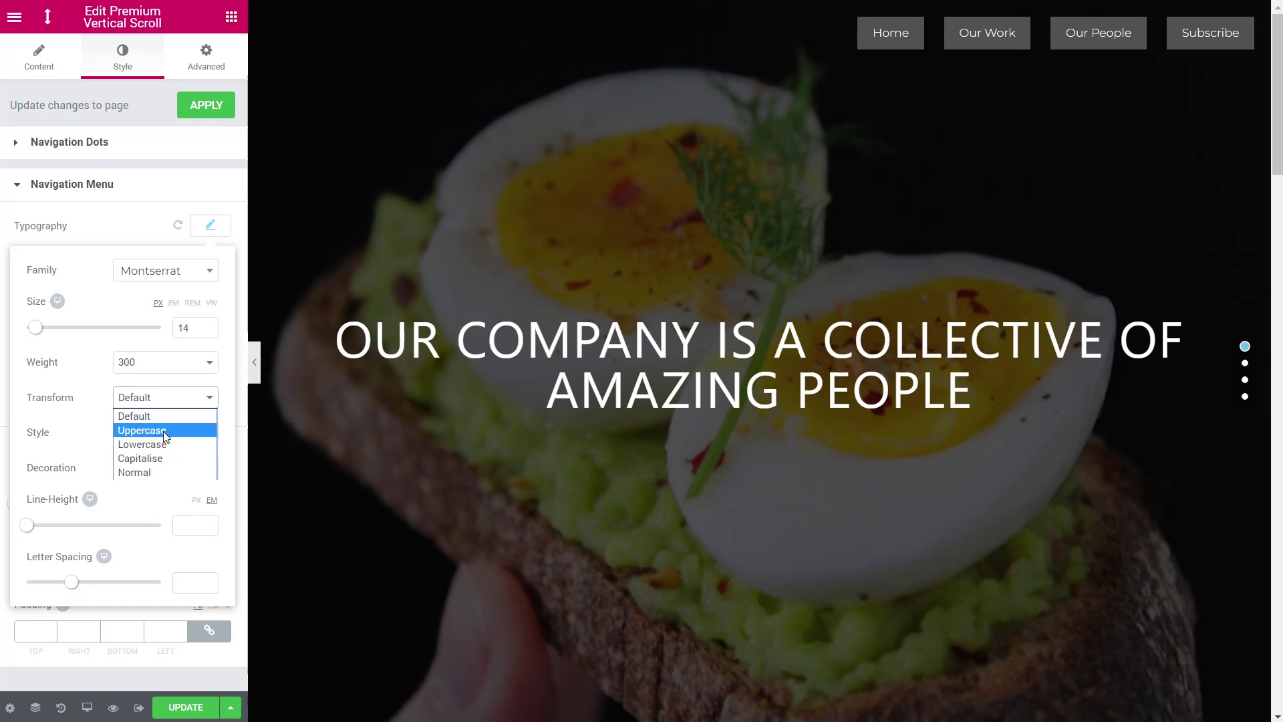
left_click(166, 431)
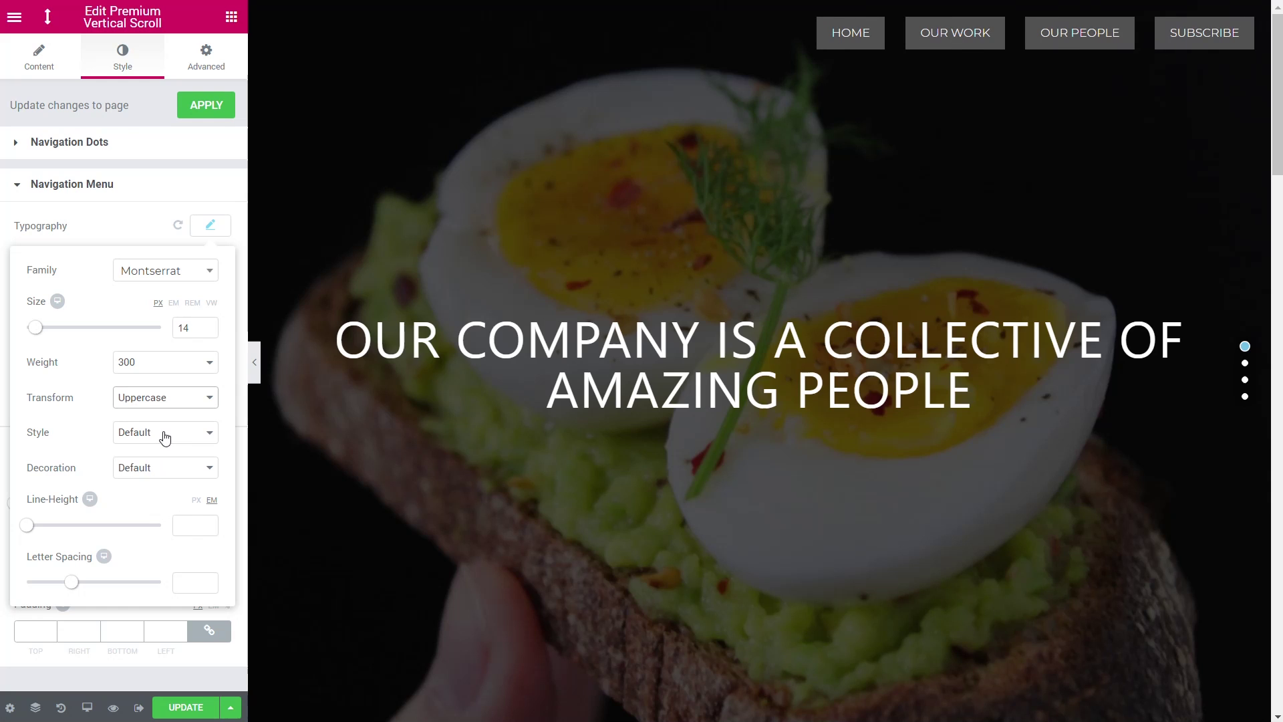
left_click(178, 364)
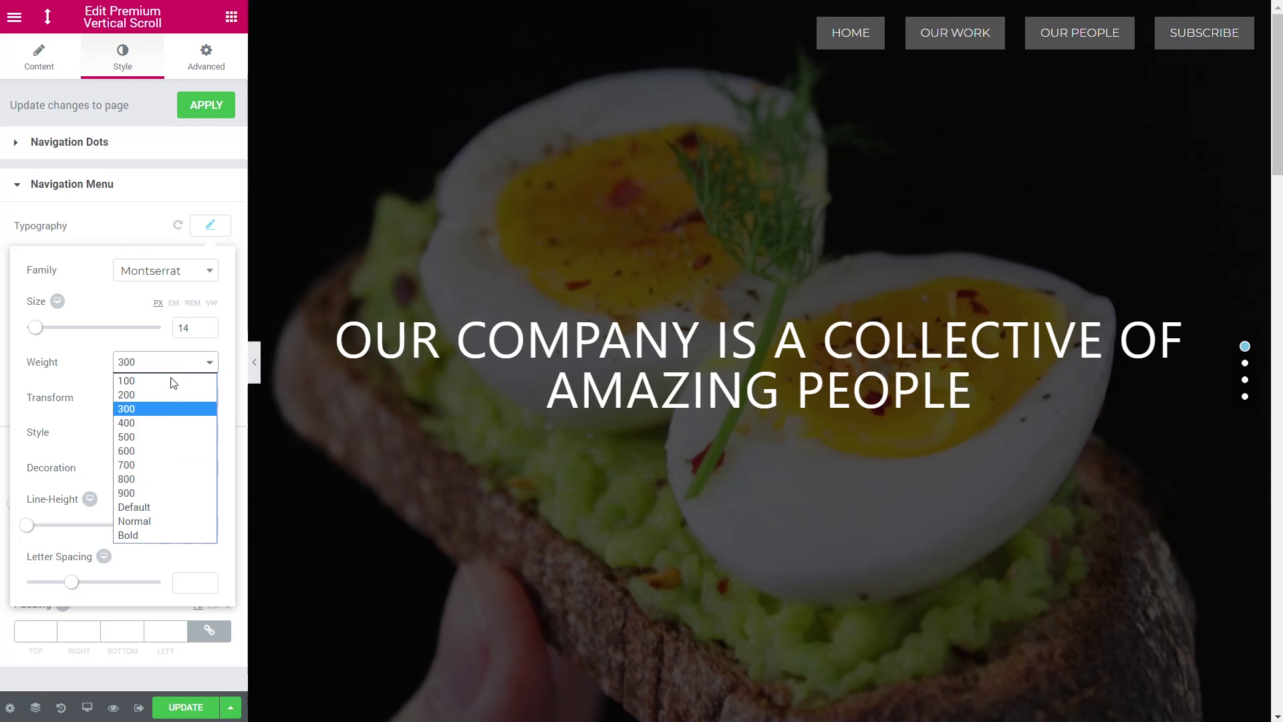
left_click(162, 421)
left_click_drag(74, 586, 81, 586)
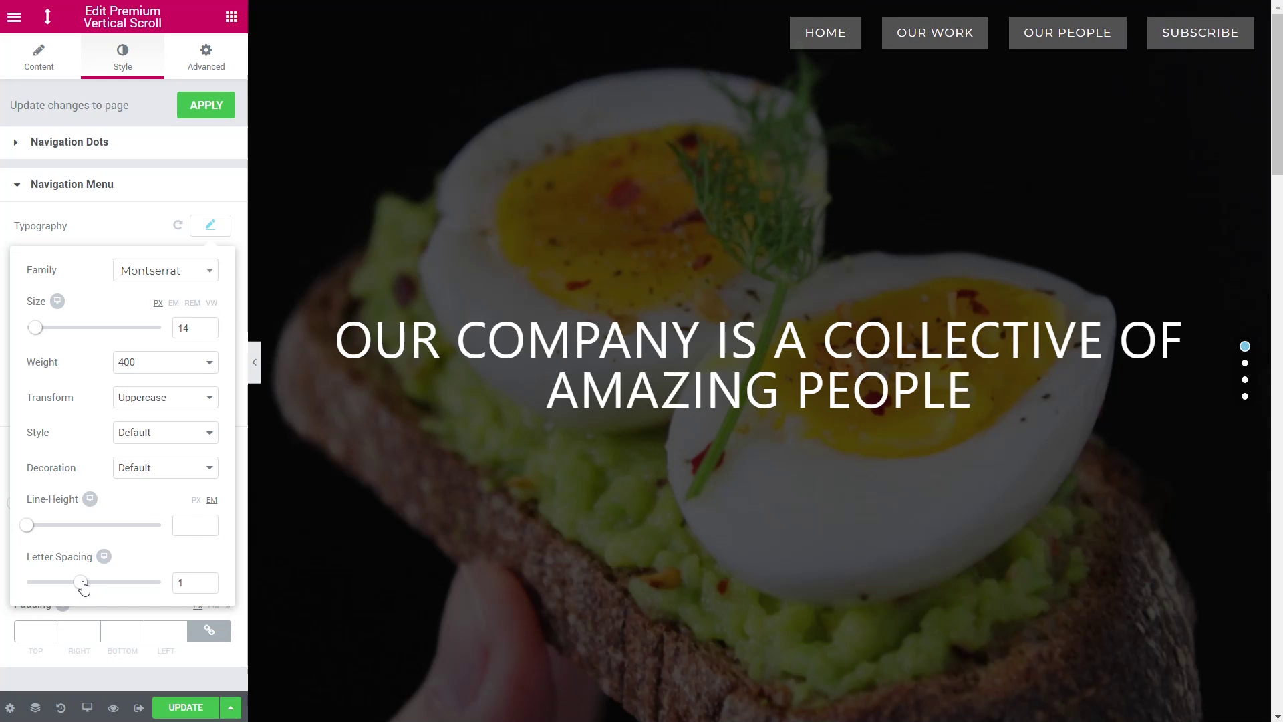
left_click(209, 230)
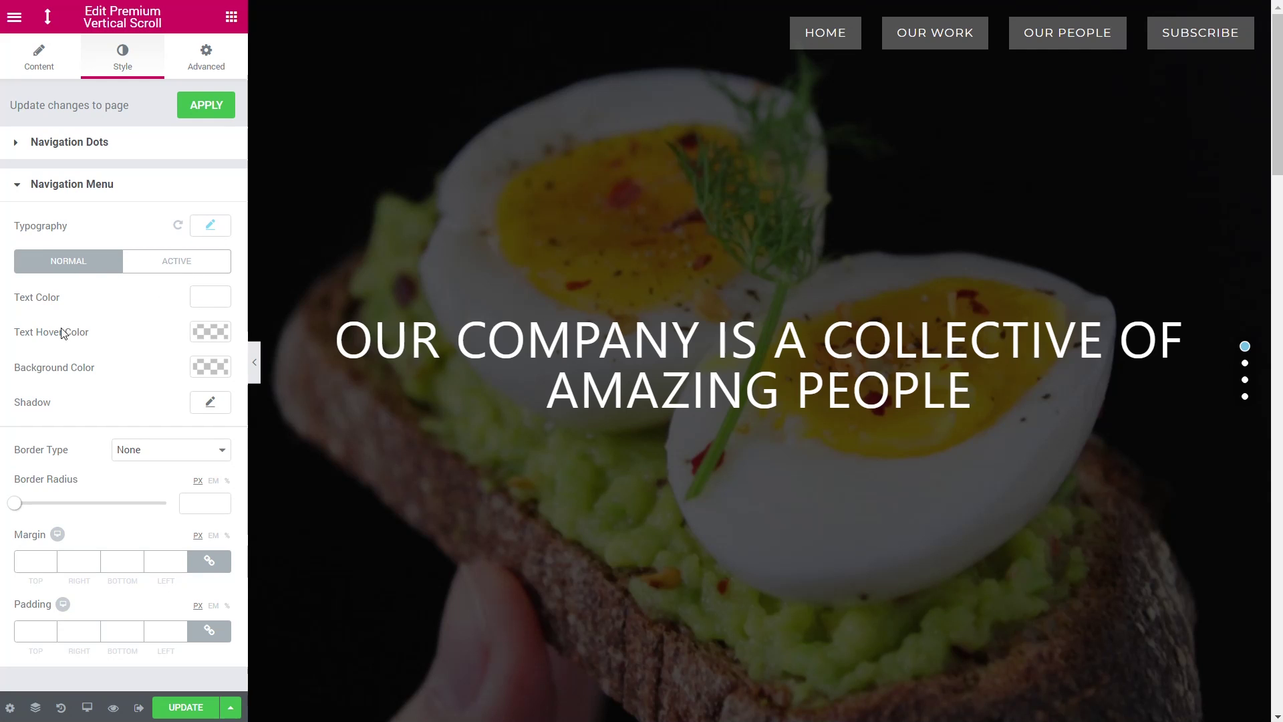
- Set the navigation menu's normal text hover color to light blue and make the item background transparent
left_click(210, 332)
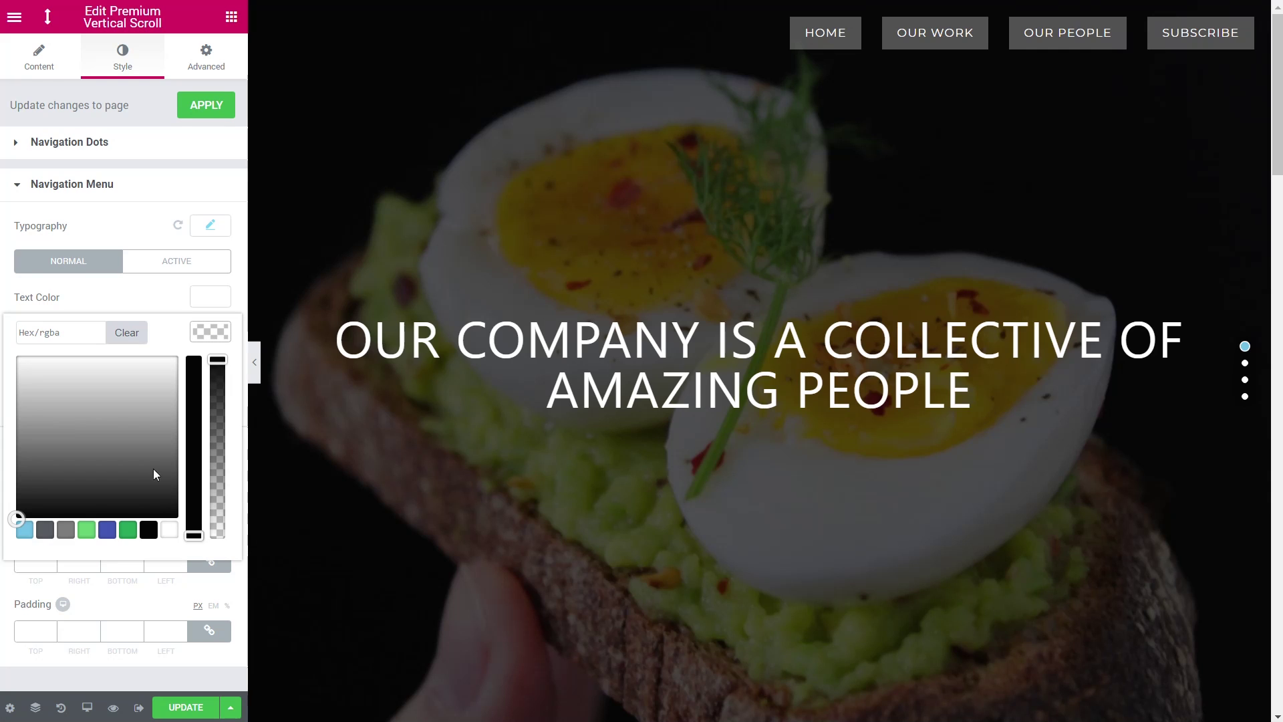
left_click(24, 529)
left_click(211, 334)
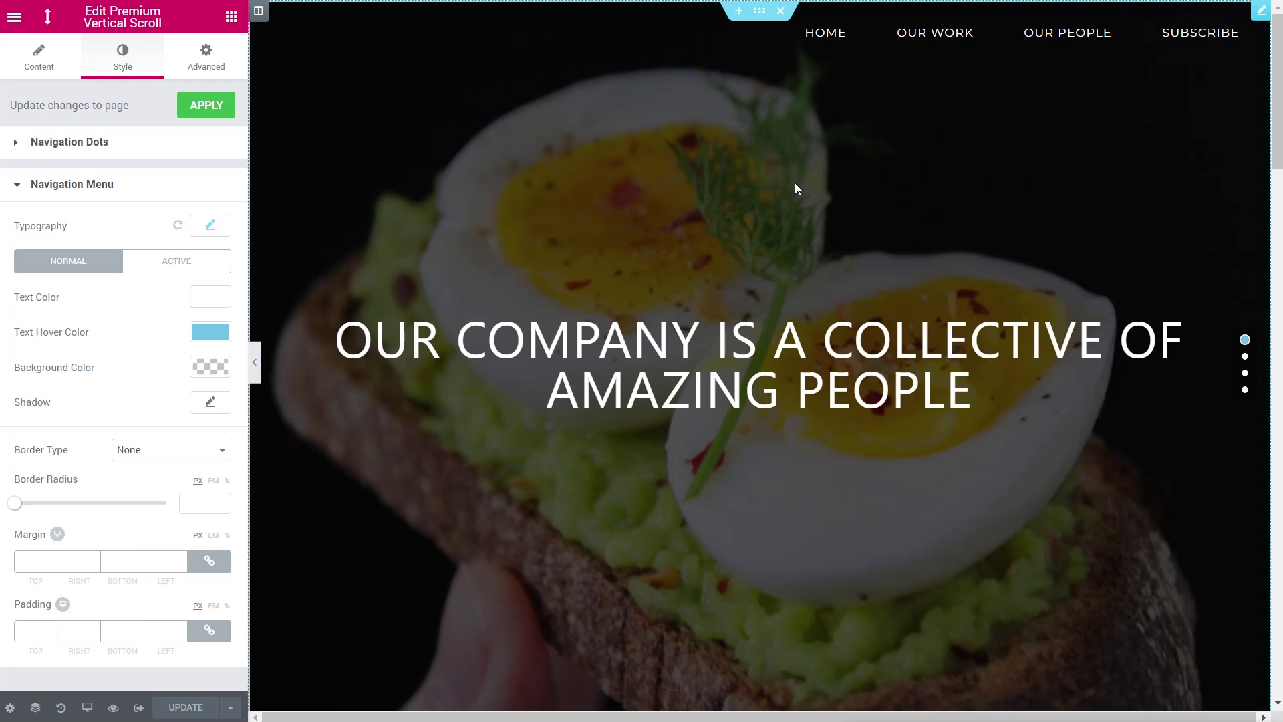
- Update the page and load its latest version in the preview
left_click(184, 709)
left_click(193, 119)
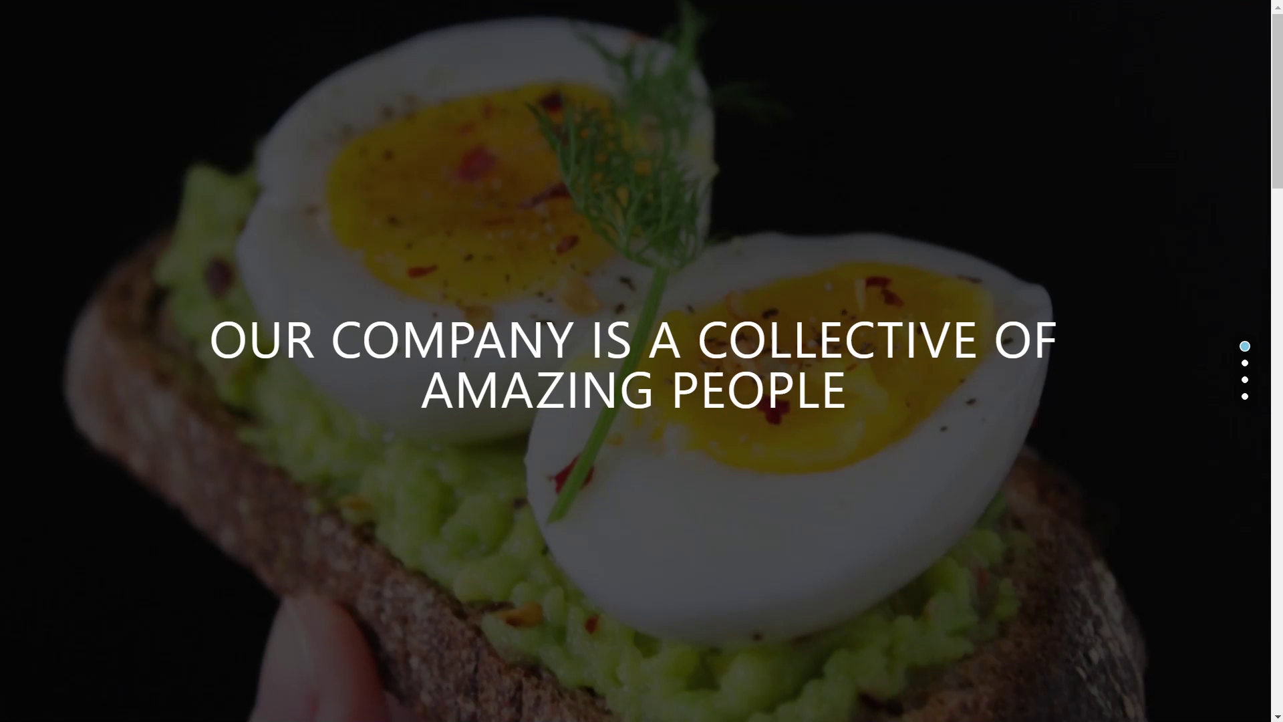
left_click(67, 1)
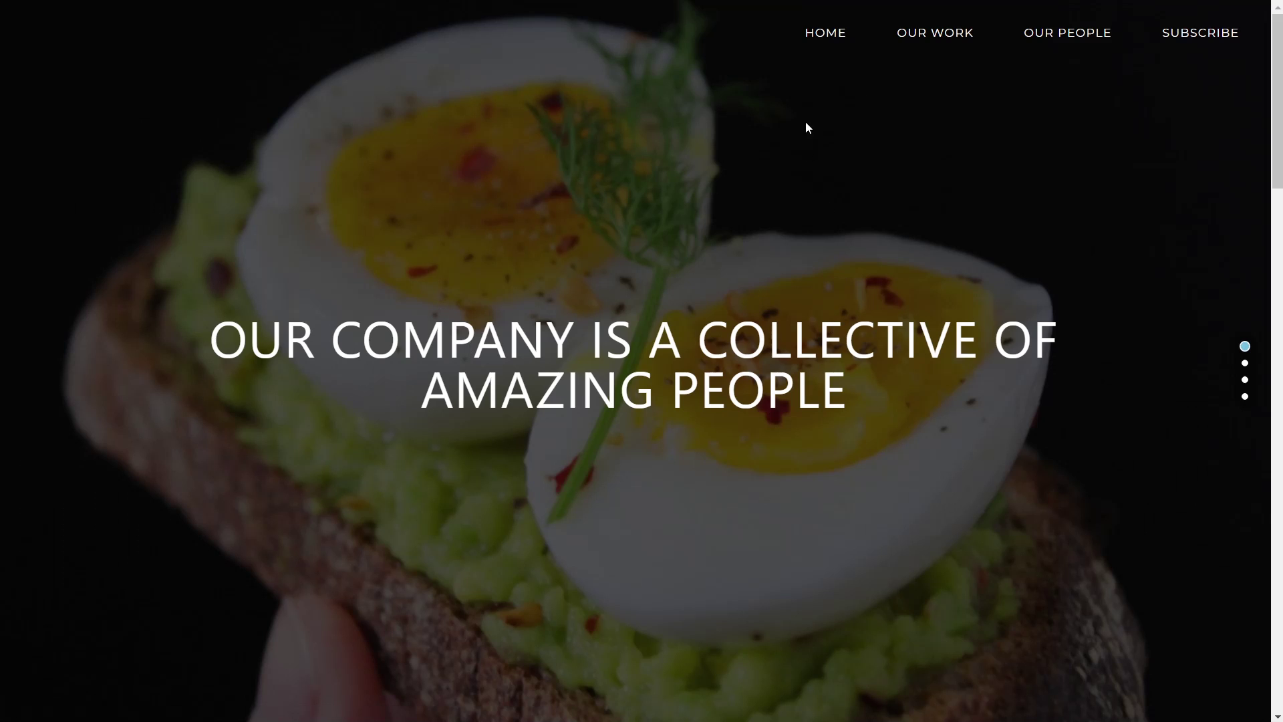
- Test the Our People and Our Work menu links and the Subscribe and Home dots, then scroll back to the first section
left_click(1076, 40)
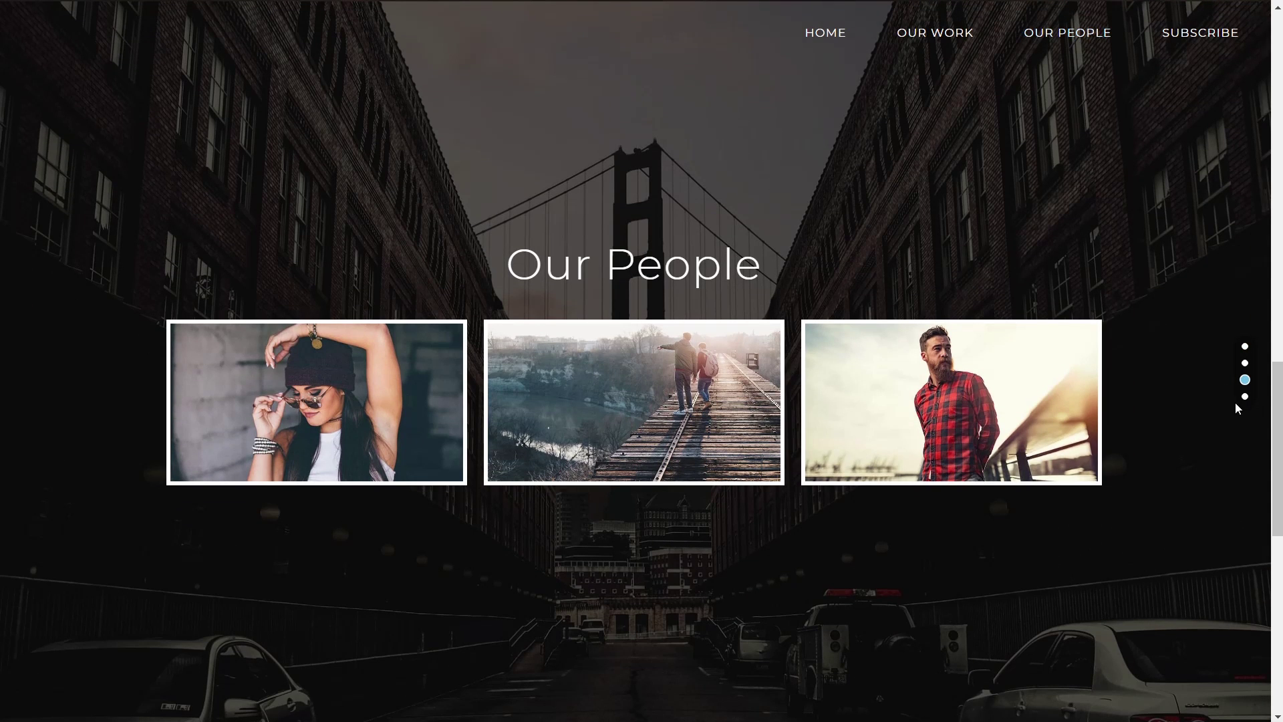
left_click(1245, 398)
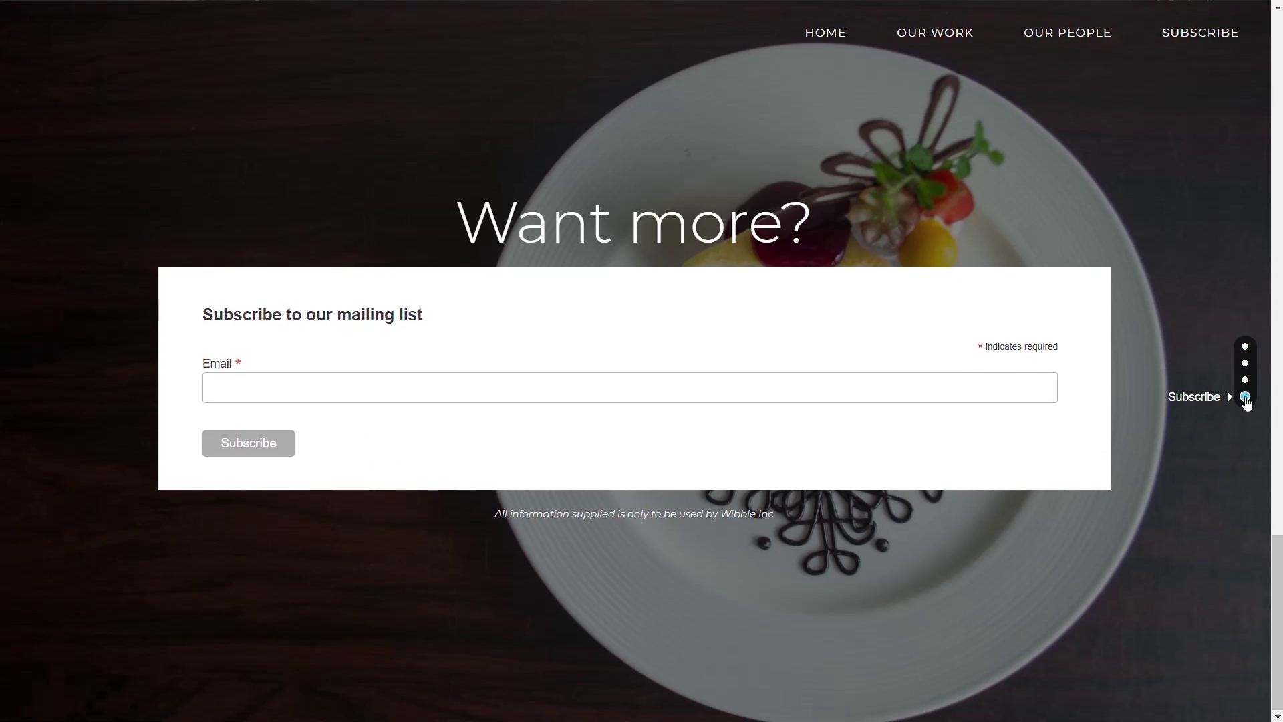
left_click(1247, 348)
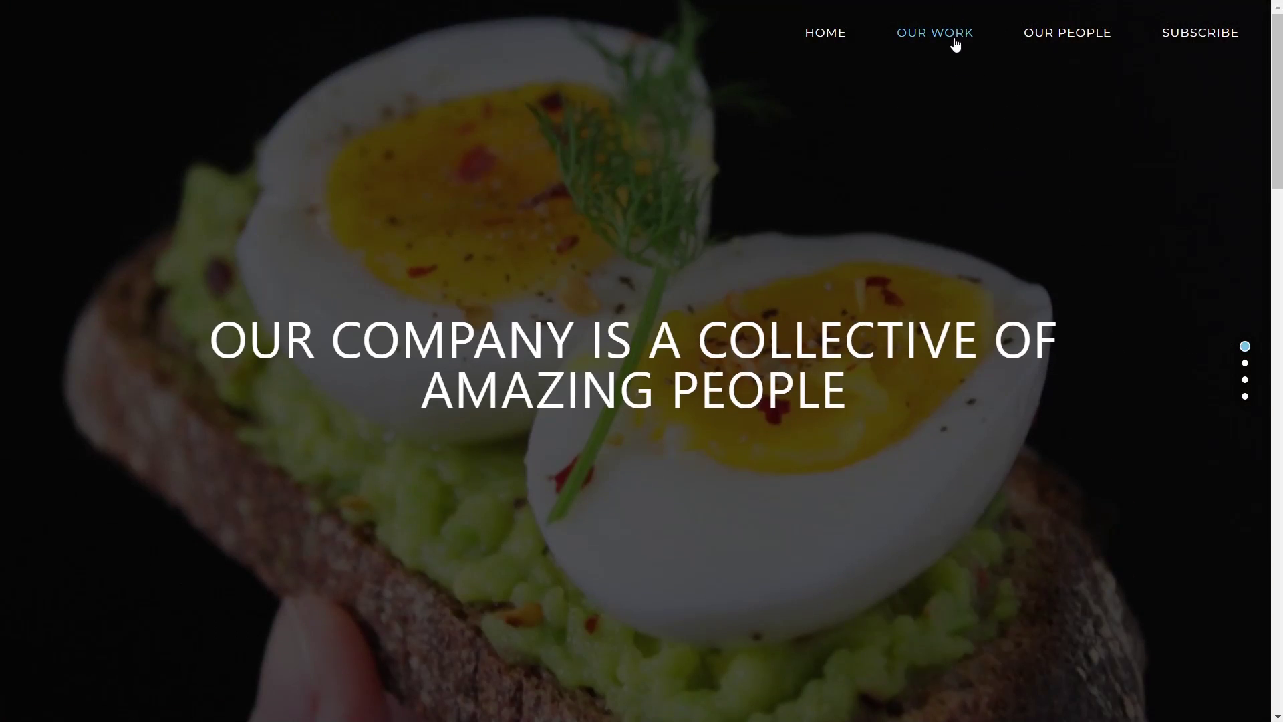
left_click(934, 34)
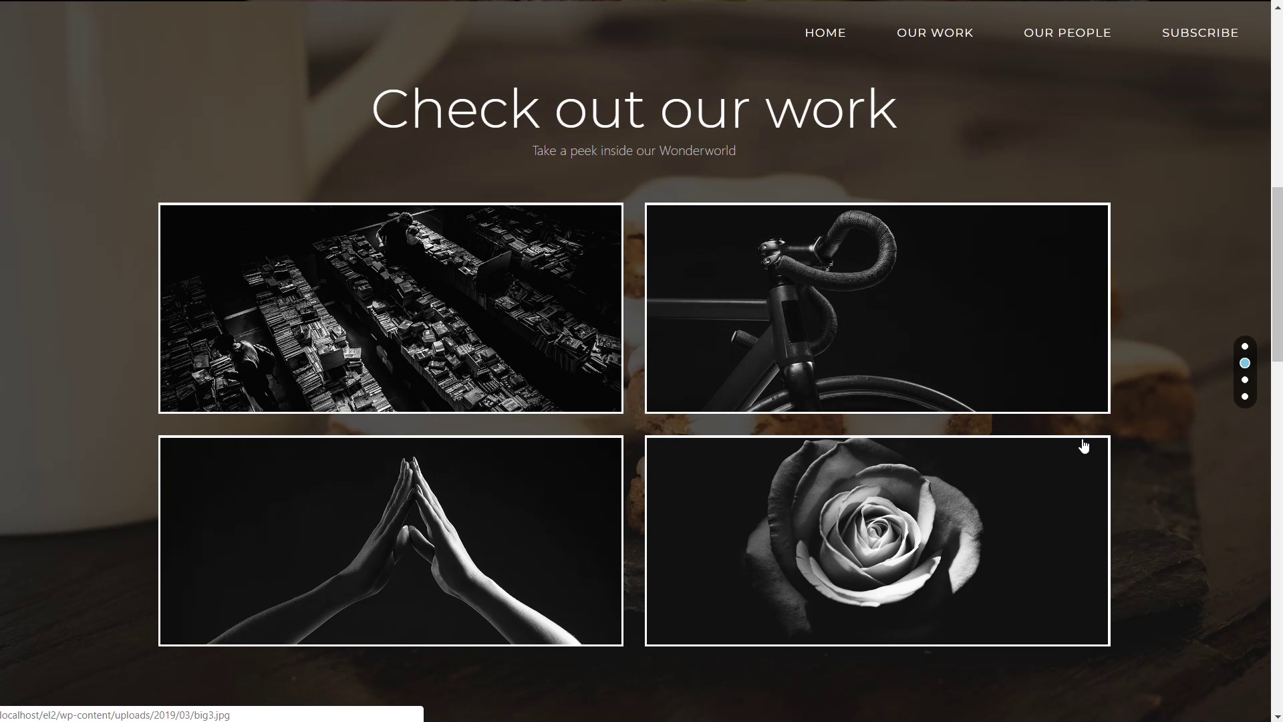
scroll(899, 125, "up", 1)
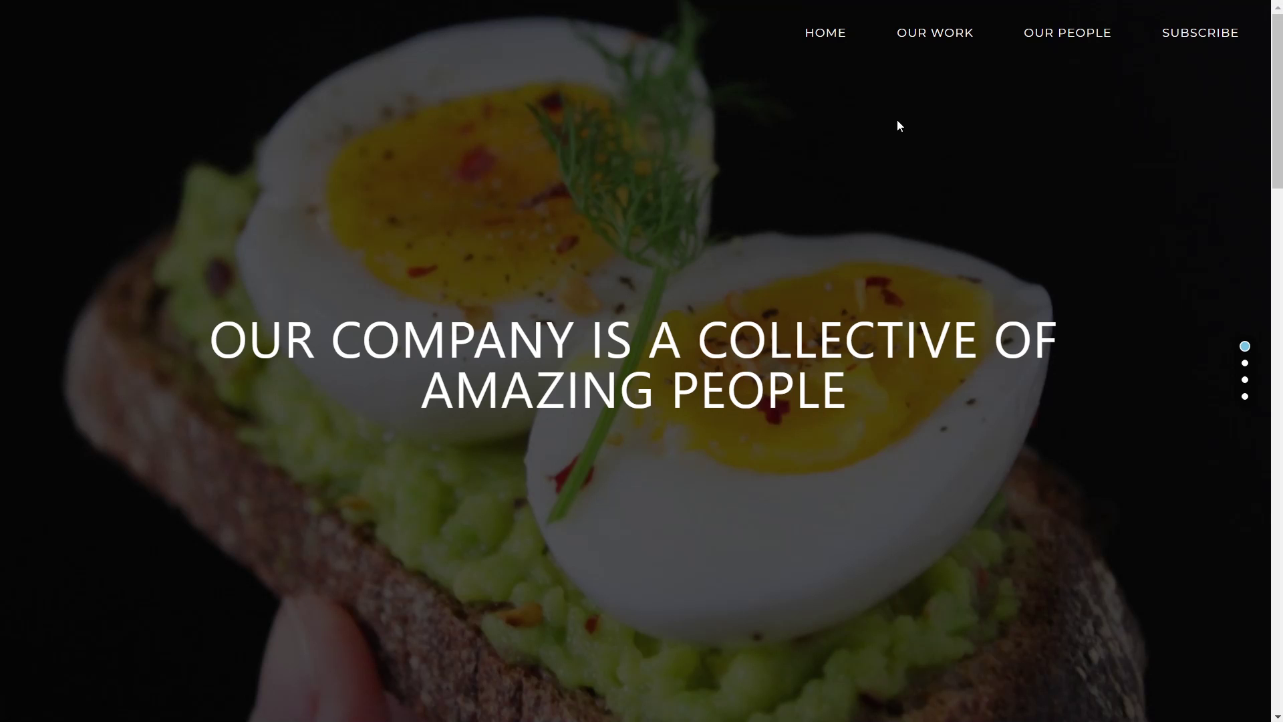